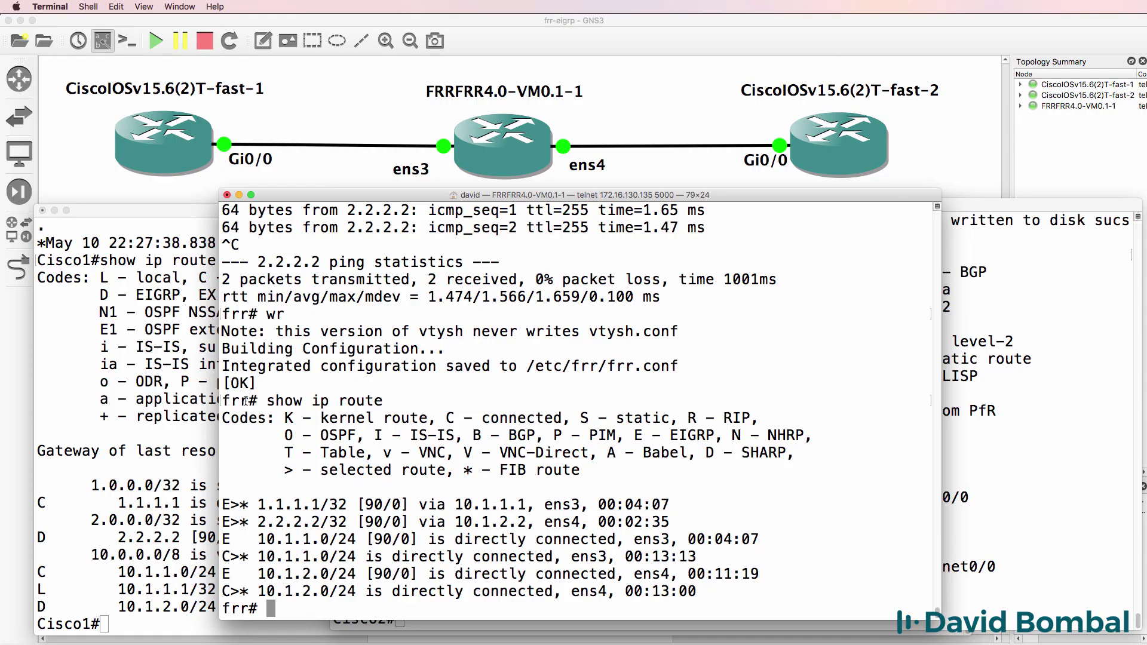
Leave FRR's vtysh and inspect the Linux shell with cd /, ls and uname -a.
drag(223, 400, 662, 631)
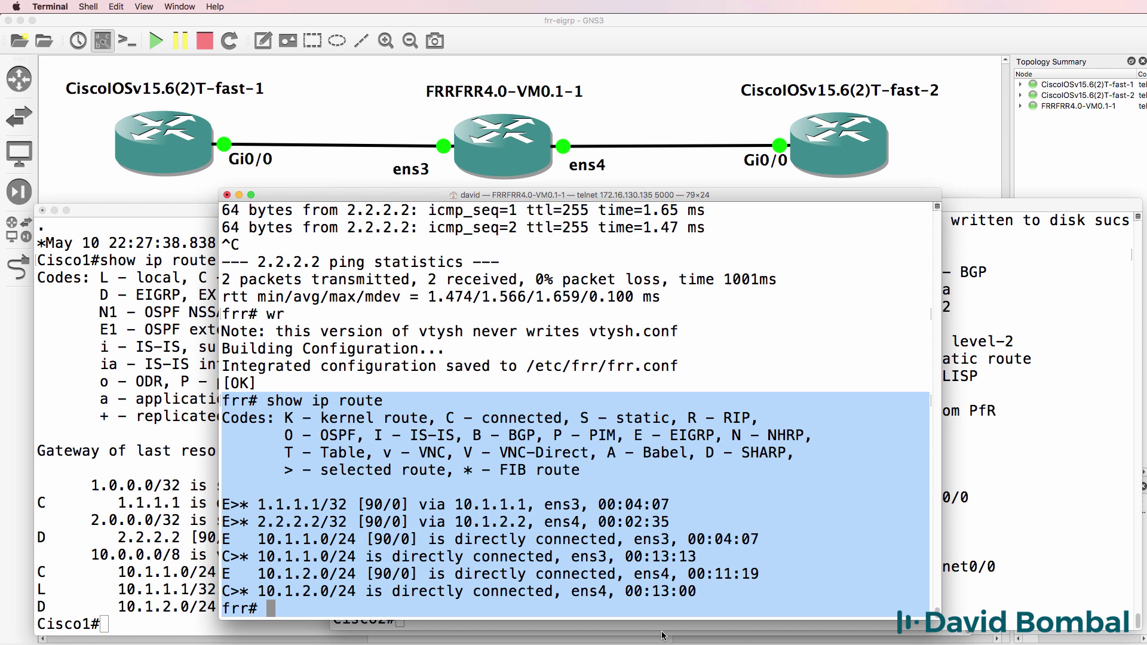
text(exit)
key(Return)
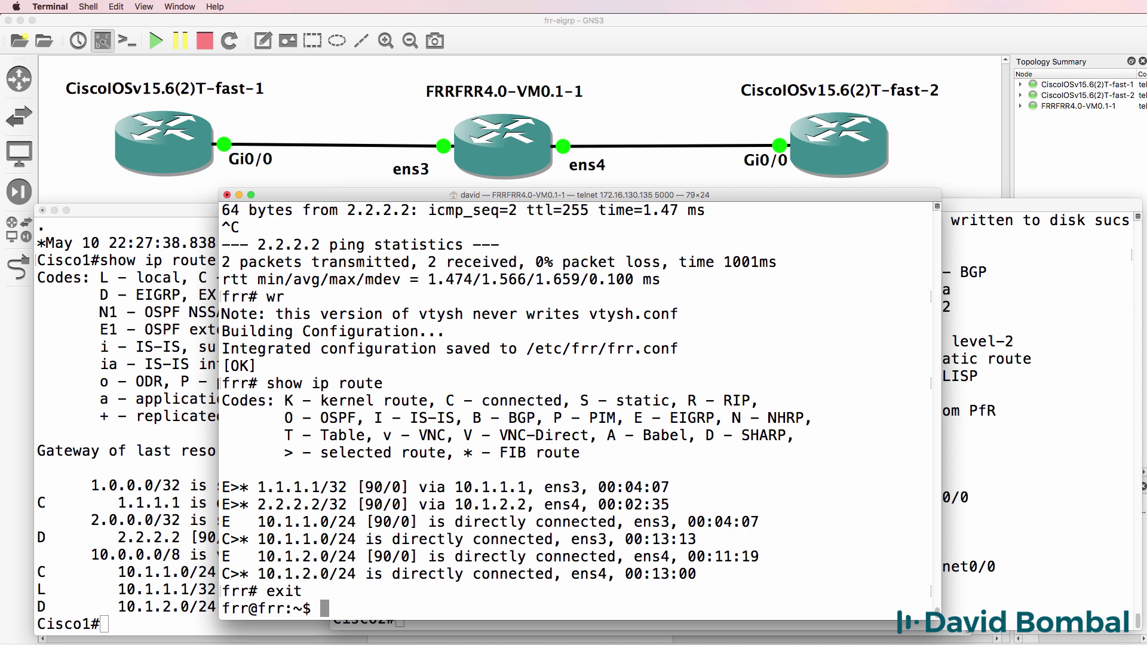
text(cd /)
key(Return)
text(ls)
key(Return)
text(uname)
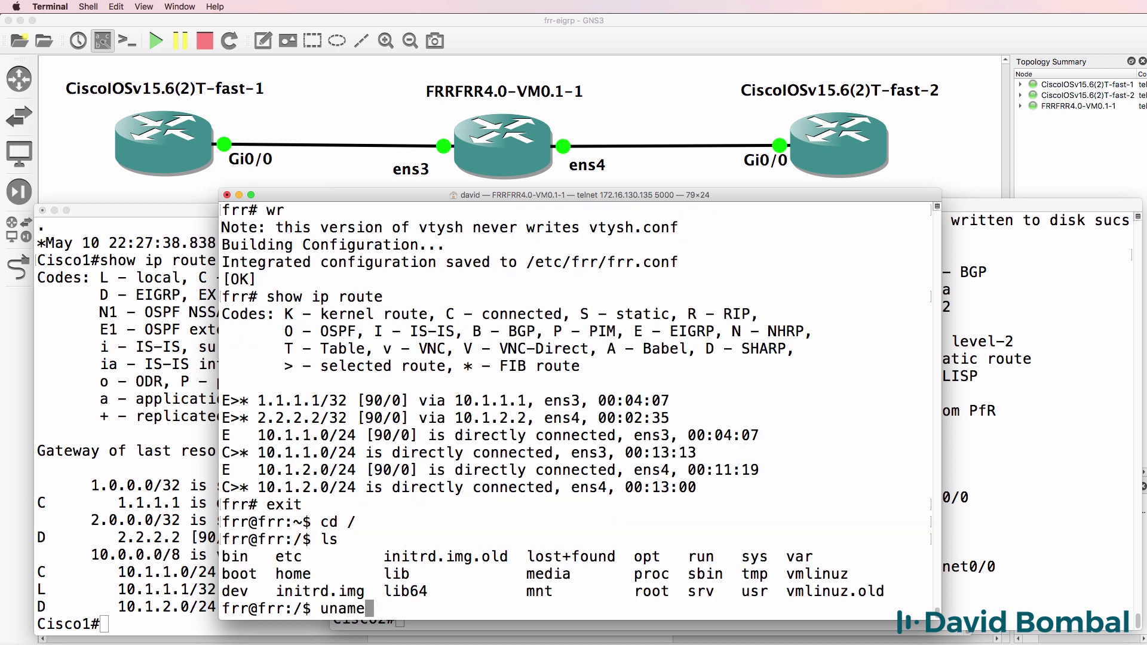
text( -a)
key(Return)
drag(572, 575, 492, 568)
Re-enter vtysh on FRR and show its running config with the router eigrp 100 block.
text(vtysh)
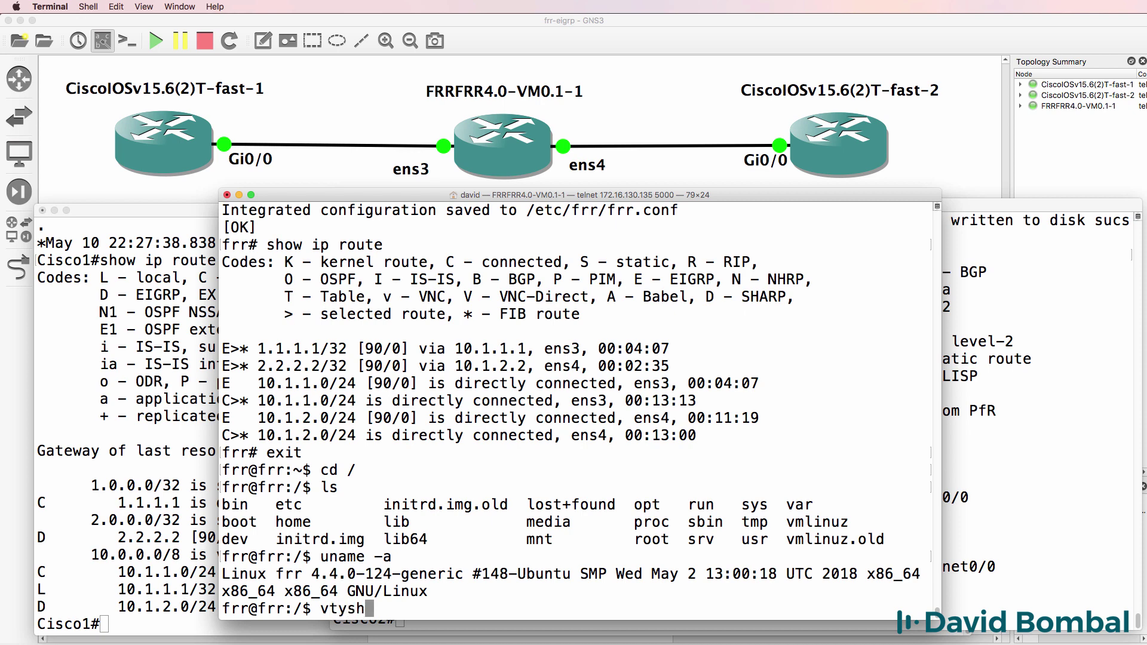
key(Return)
text(sh run)
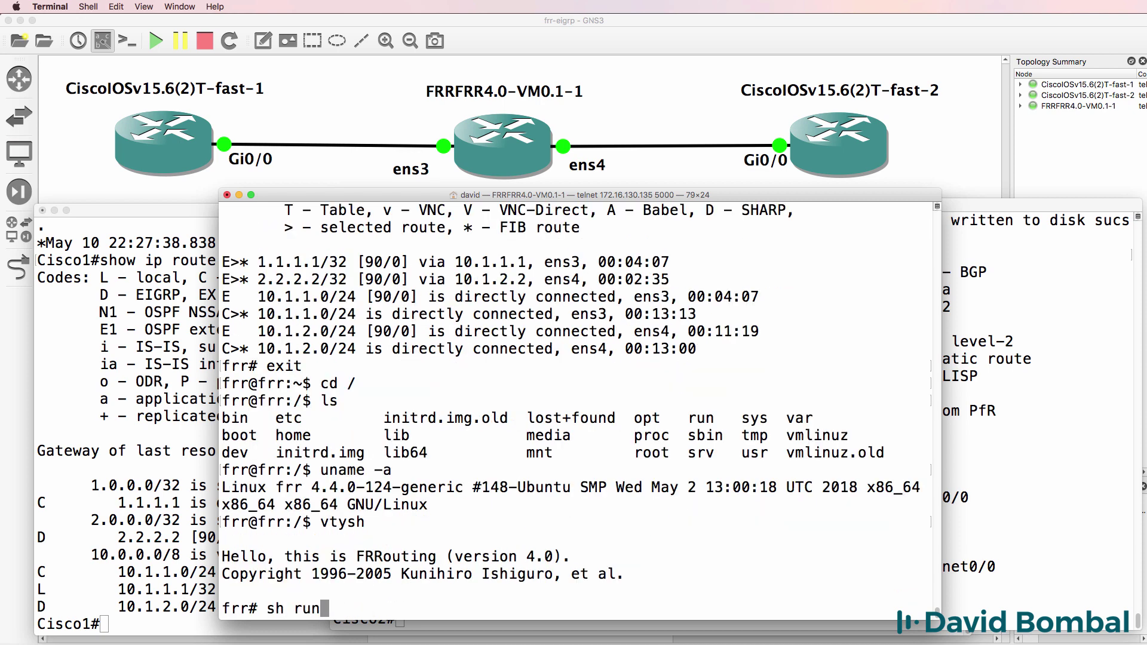
key(Return)
drag(475, 543, 228, 472)
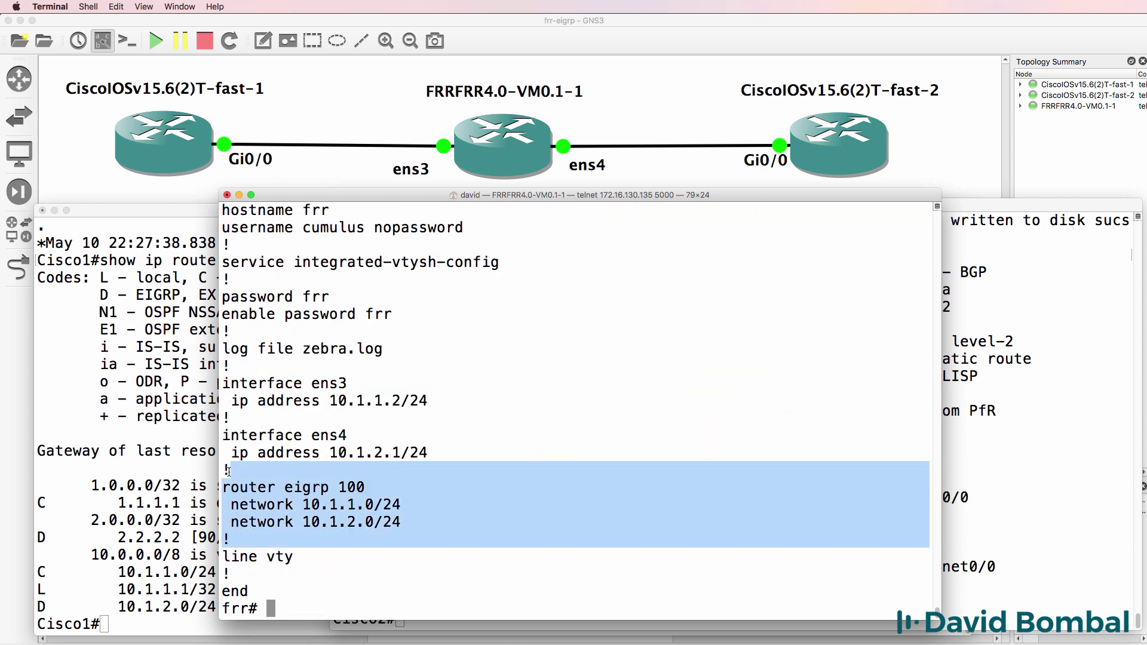
Page through Cisco1's running configuration to its router eigrp 100 section.
click(173, 476)
text(sh run)
key(Return)
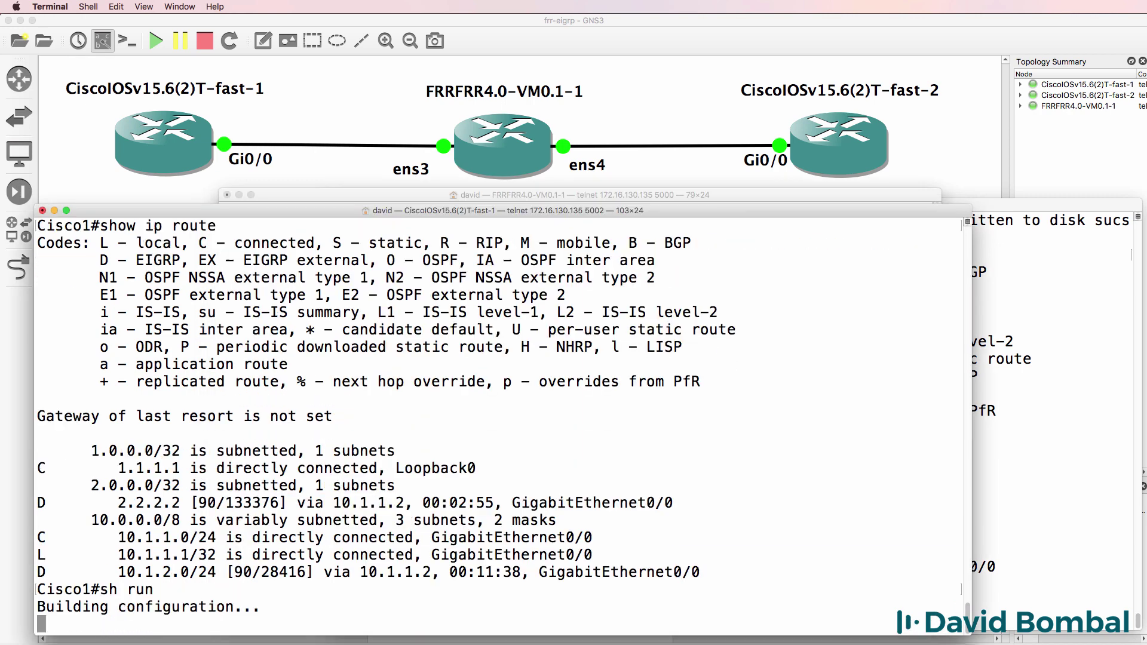
key(space)
key(space)
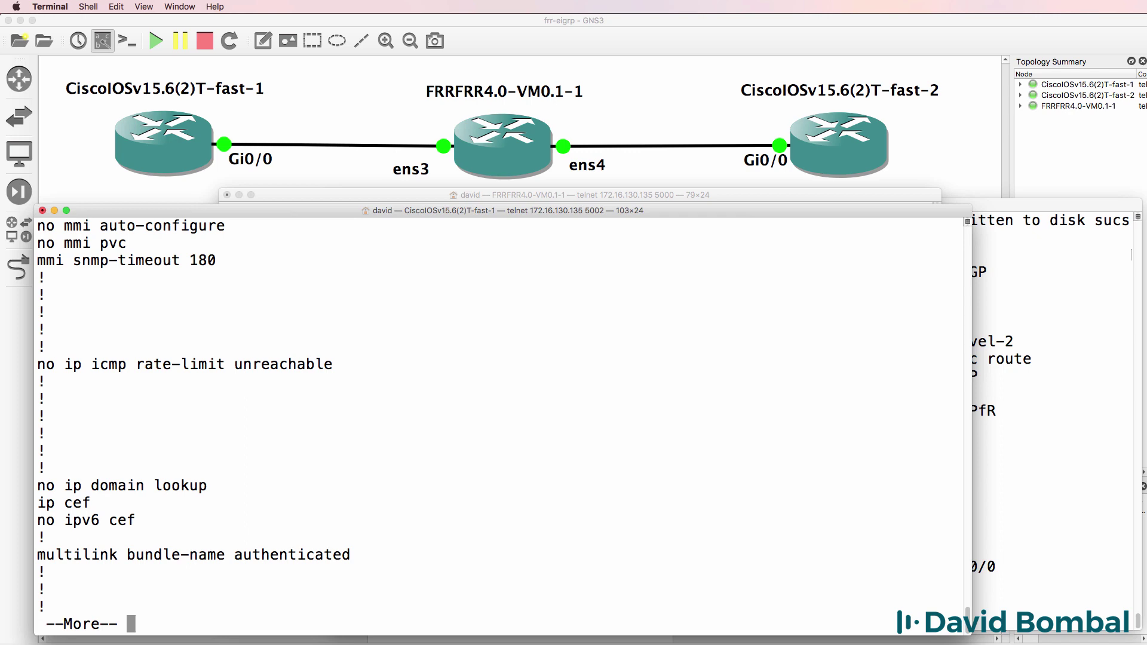
key(space)
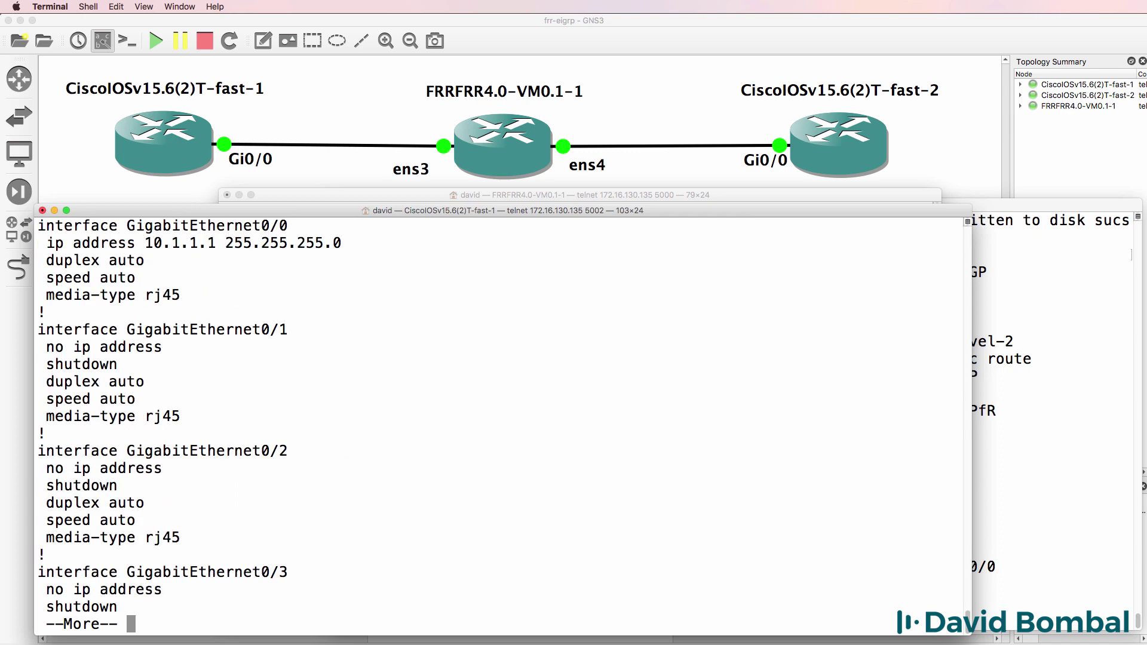
key(space)
drag(179, 367, 59, 307)
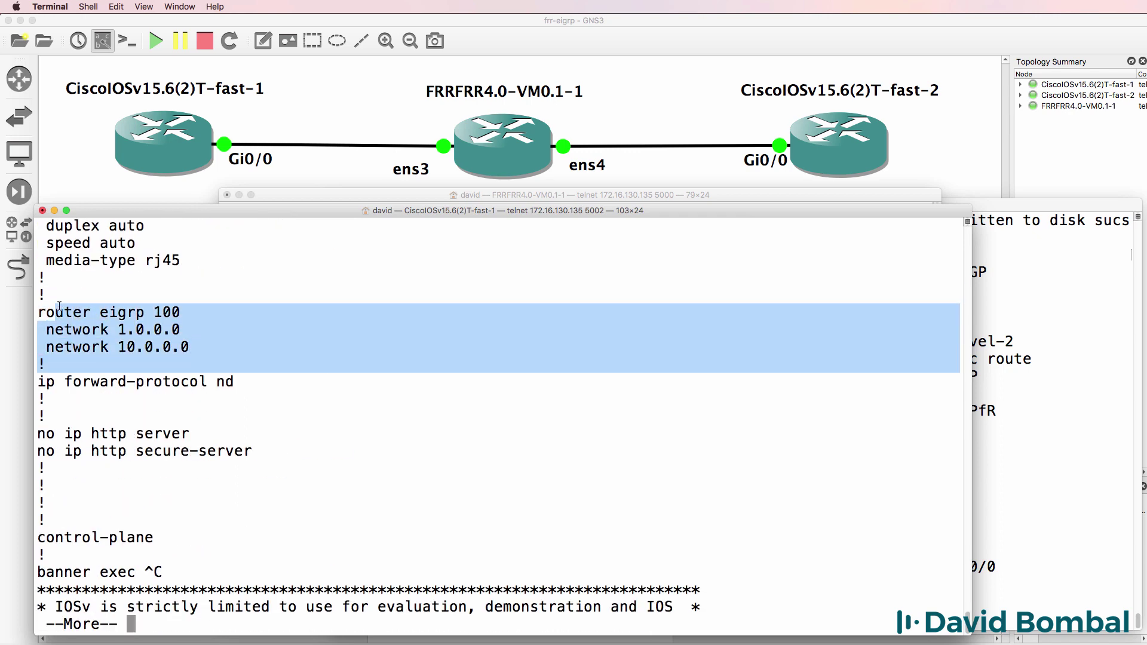
Show the routing tables on Cisco1 and FRR, confirming EIGRP routes to 1.1.1.1 and 2.2.2.2.
text(qsh ip route)
key(Return)
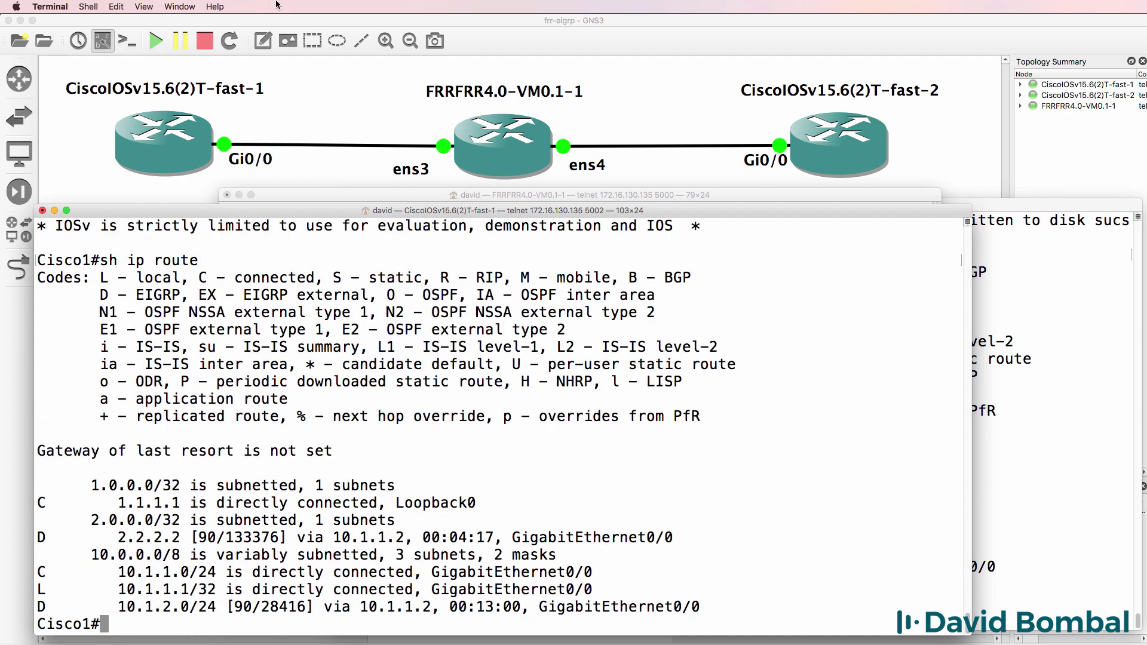
click(457, 195)
text(show )
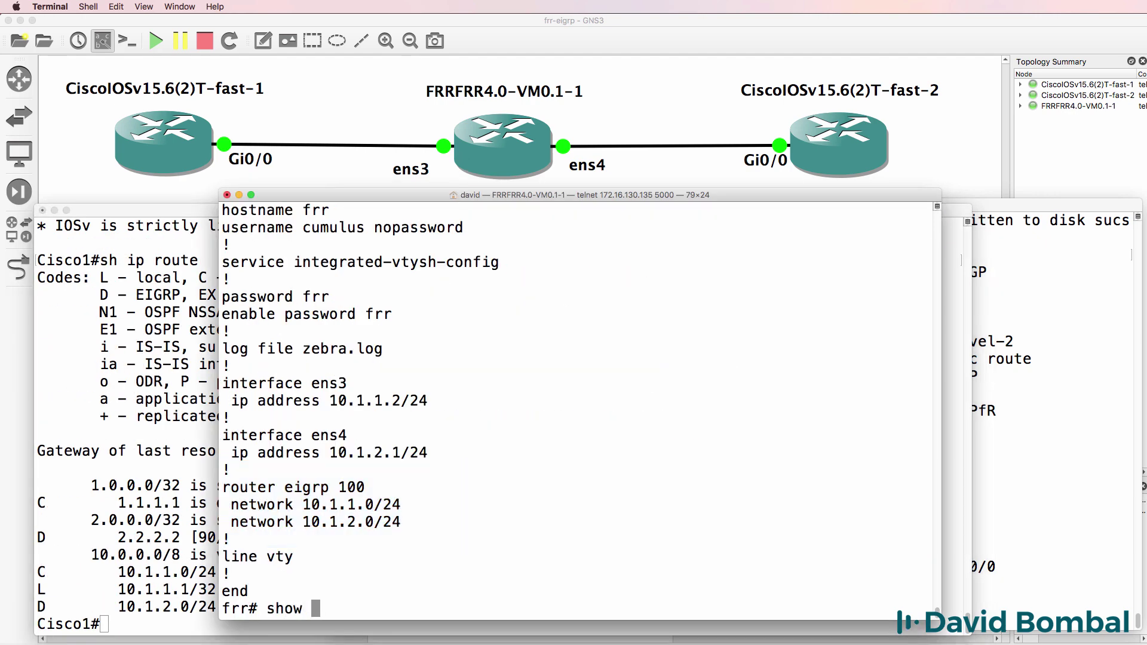
text(ip route)
key(Return)
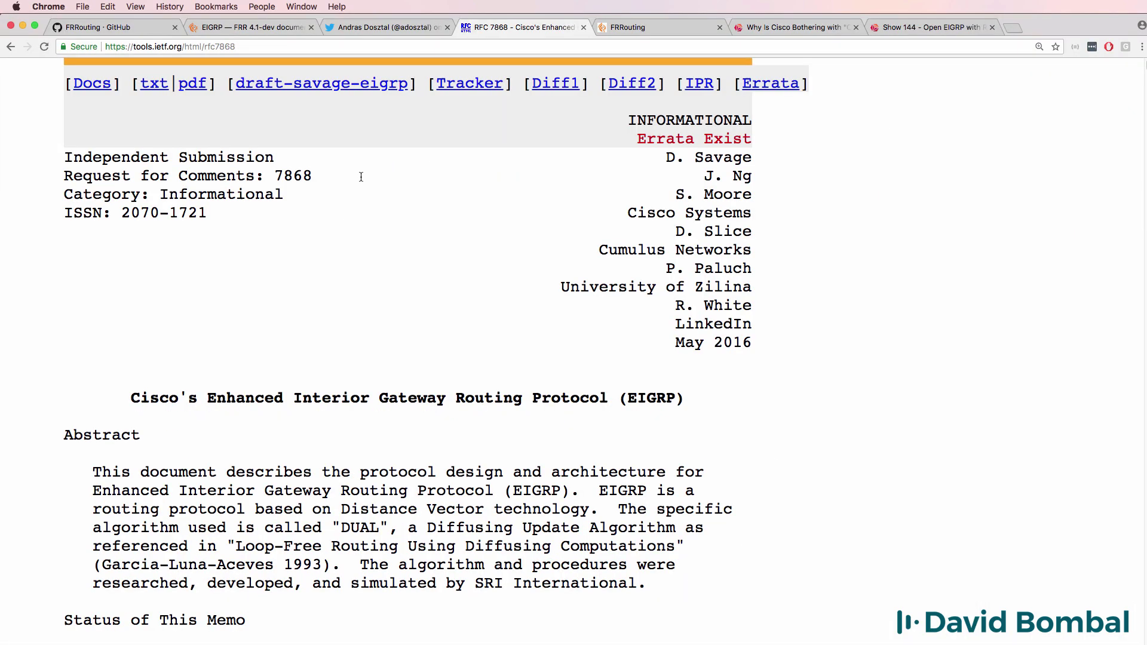
drag(362, 177, 41, 180)
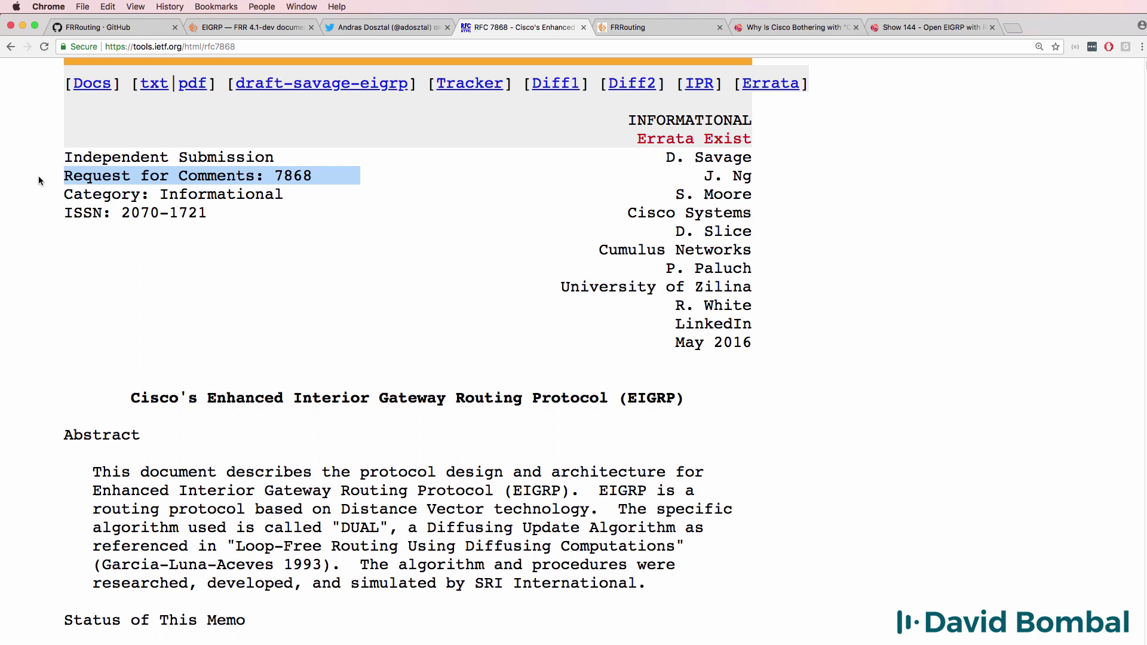
Highlight the RFC 7868 line, then switch to the Packet Pushers 'Open' EIGRP article.
click(229, 197)
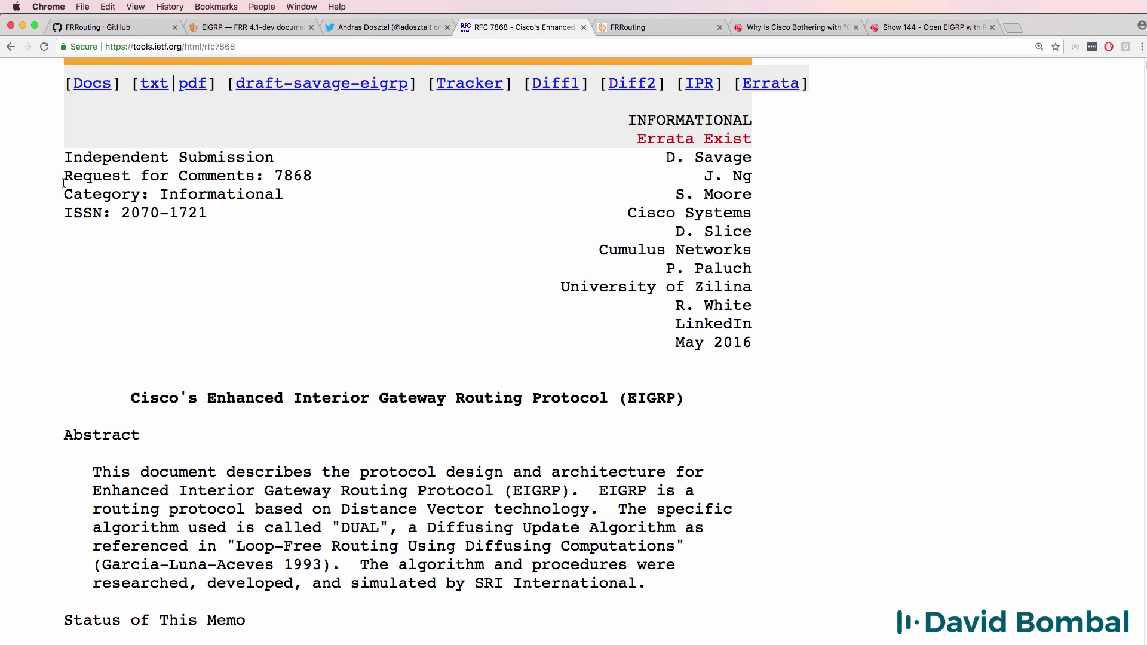
drag(65, 176, 328, 175)
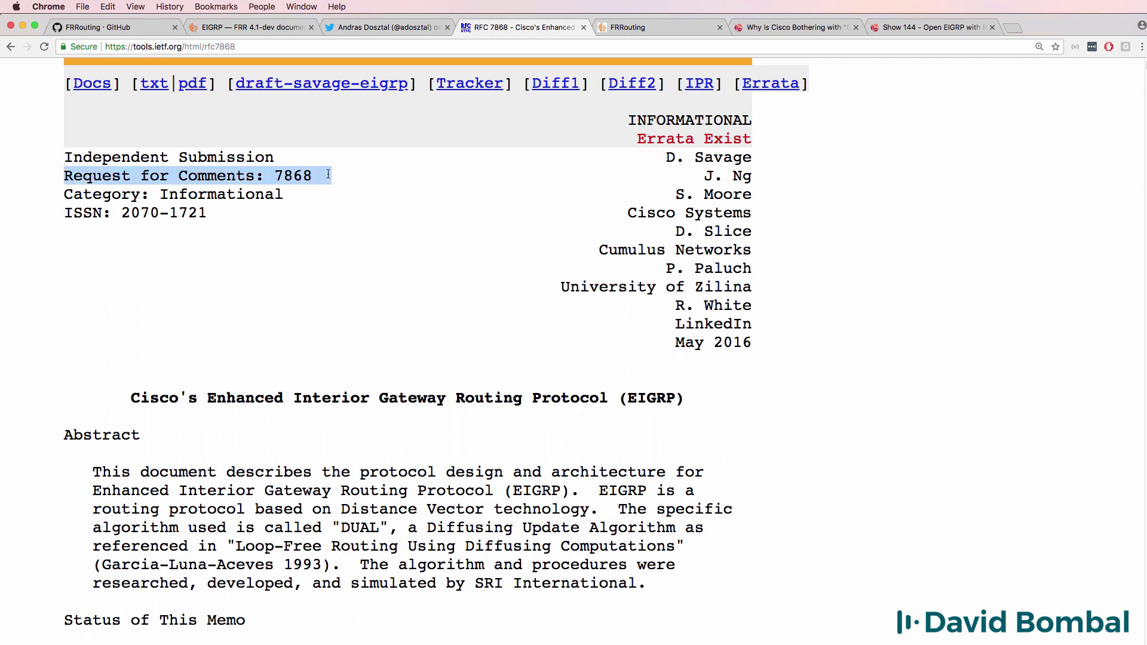
click(801, 27)
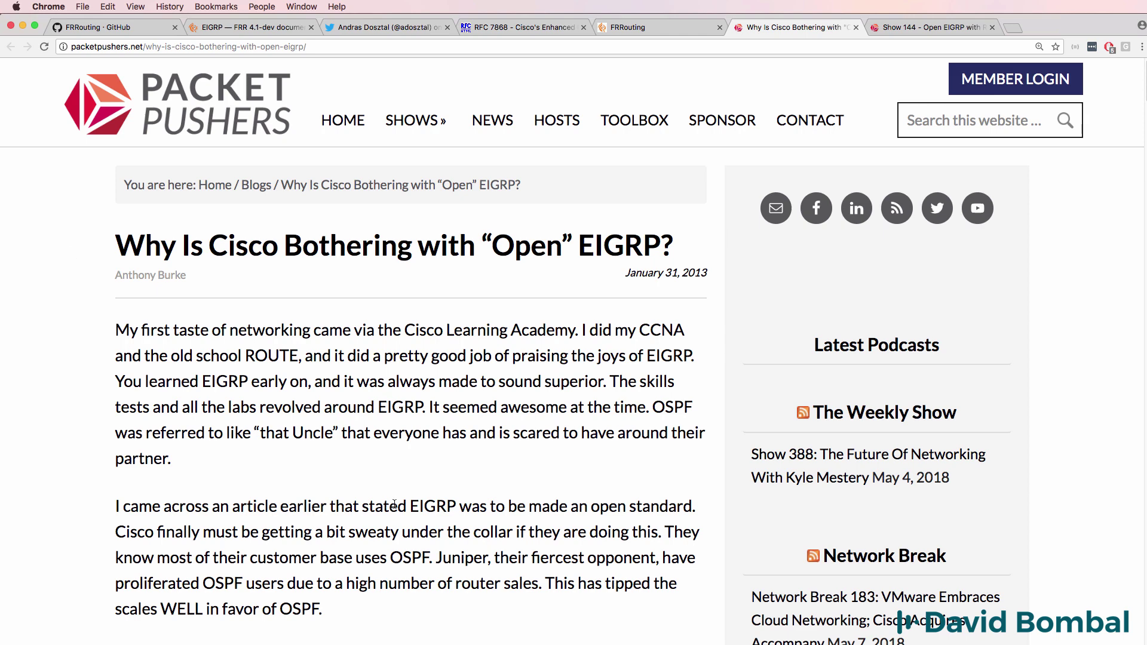
drag(408, 506, 697, 513)
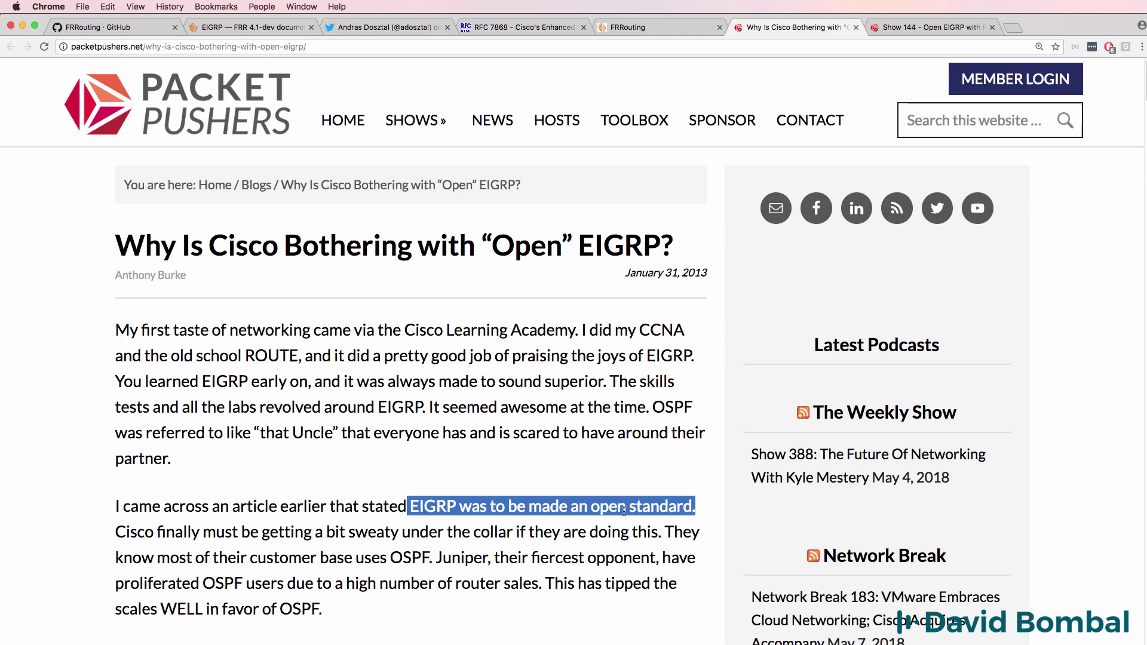
click(517, 525)
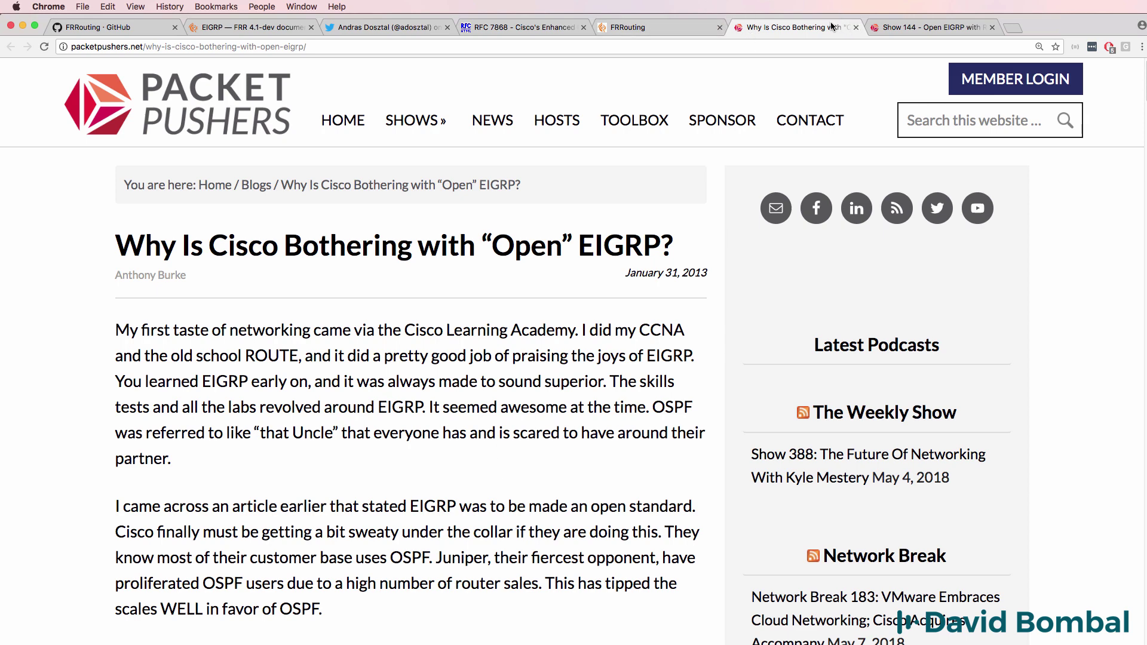
click(920, 30)
drag(113, 264, 400, 309)
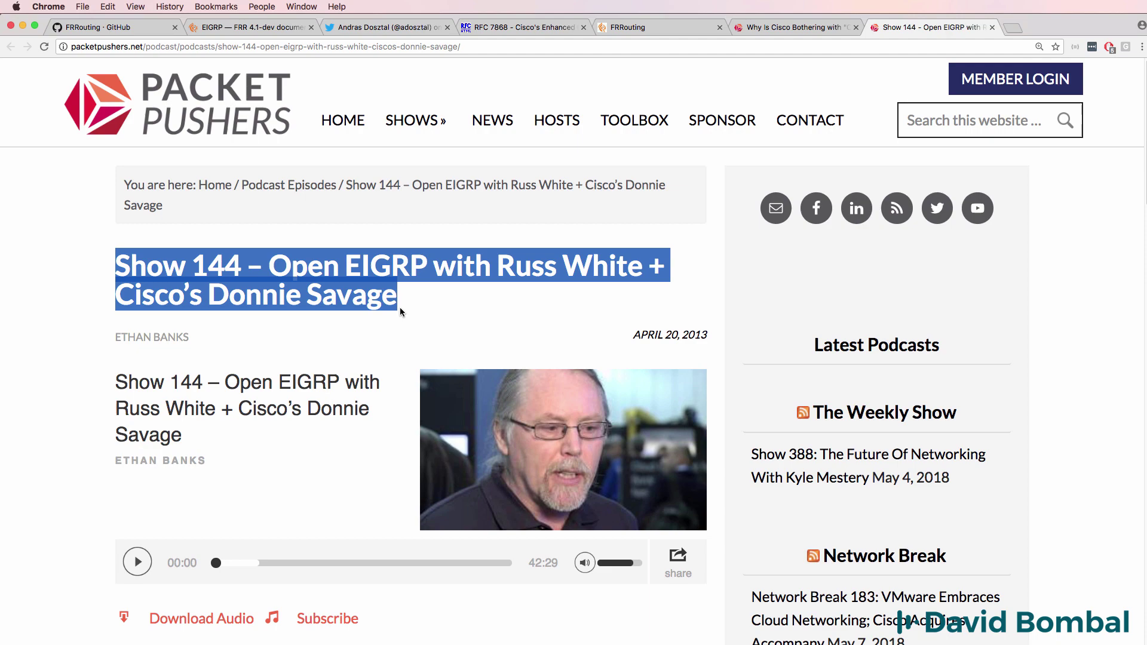
scroll(386, 337, down, 1)
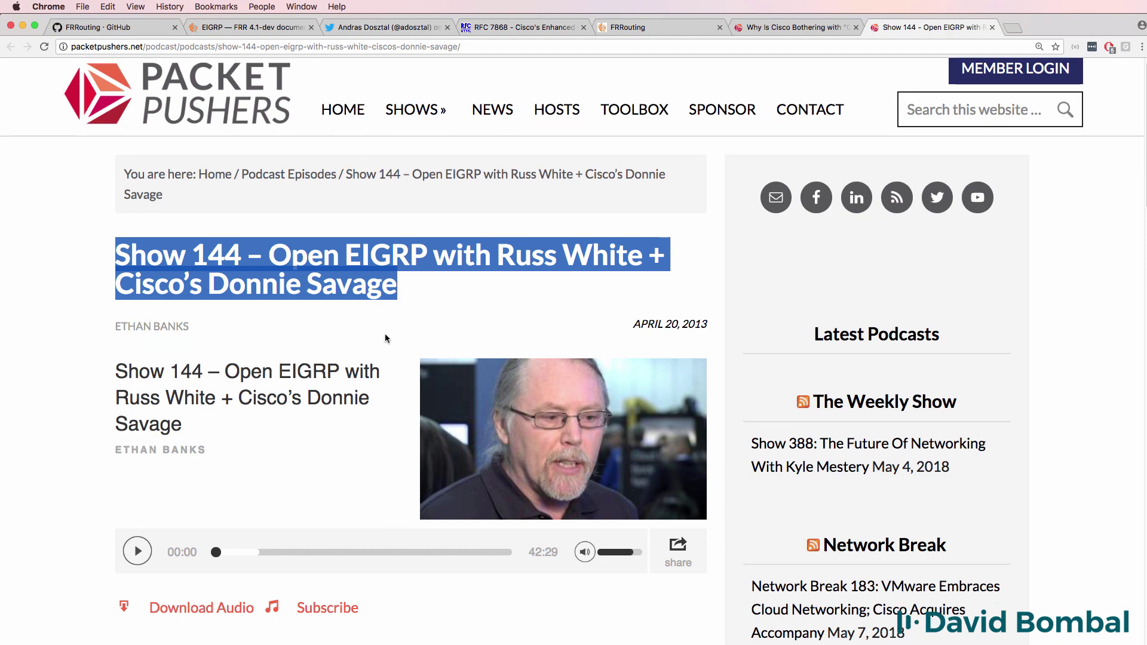
scroll(384, 339, down, 1)
scroll(384, 338, down, 5)
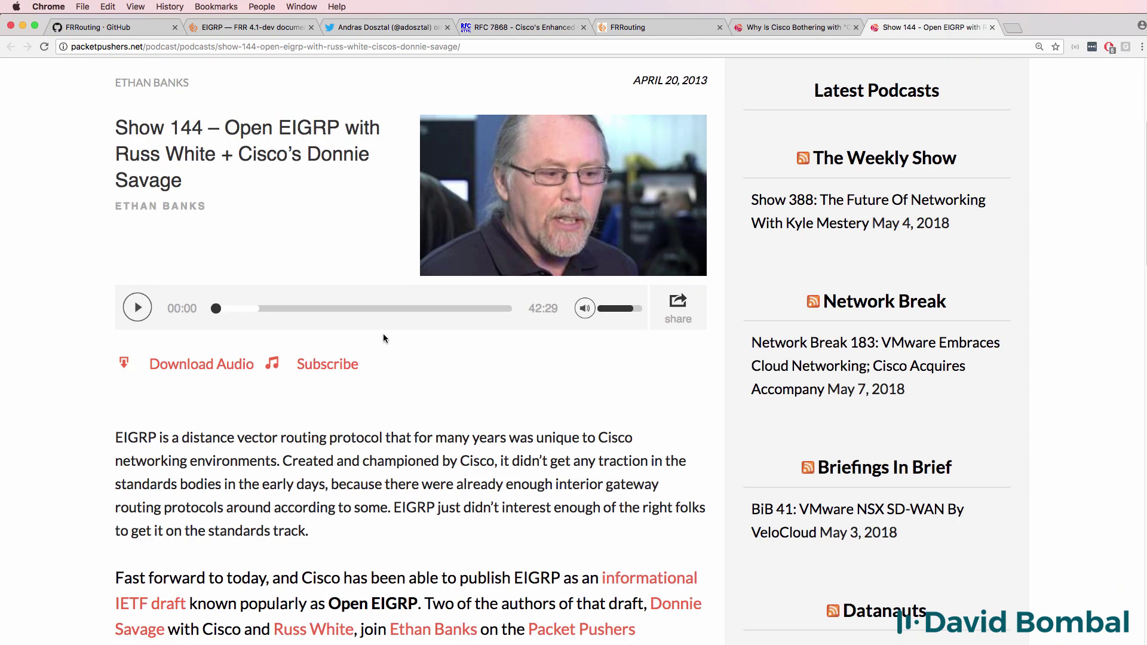
scroll(384, 338, down, 8)
triple_click(466, 263)
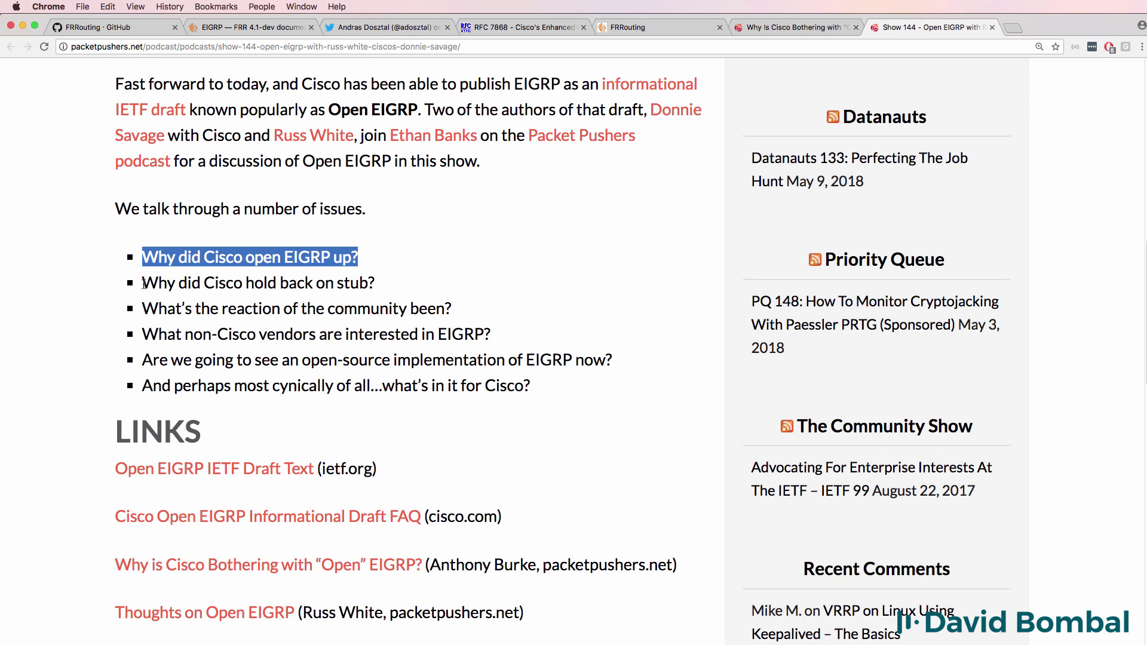
drag(142, 284, 594, 420)
scroll(593, 421, up, 7)
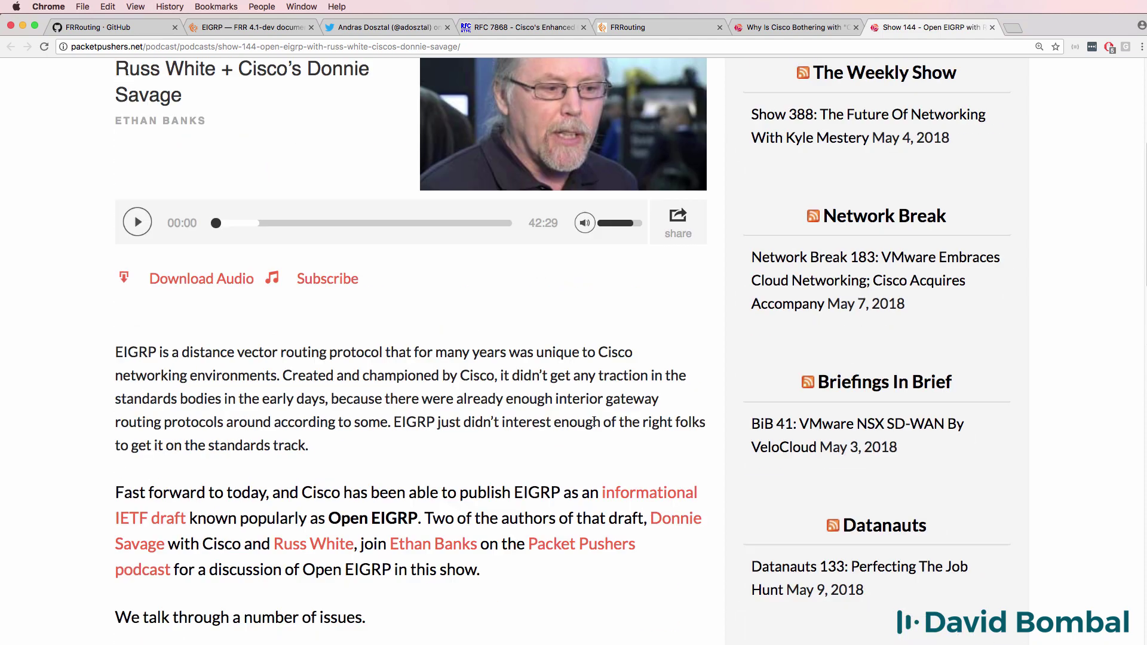
scroll(594, 420, up, 5)
drag(622, 291, 708, 301)
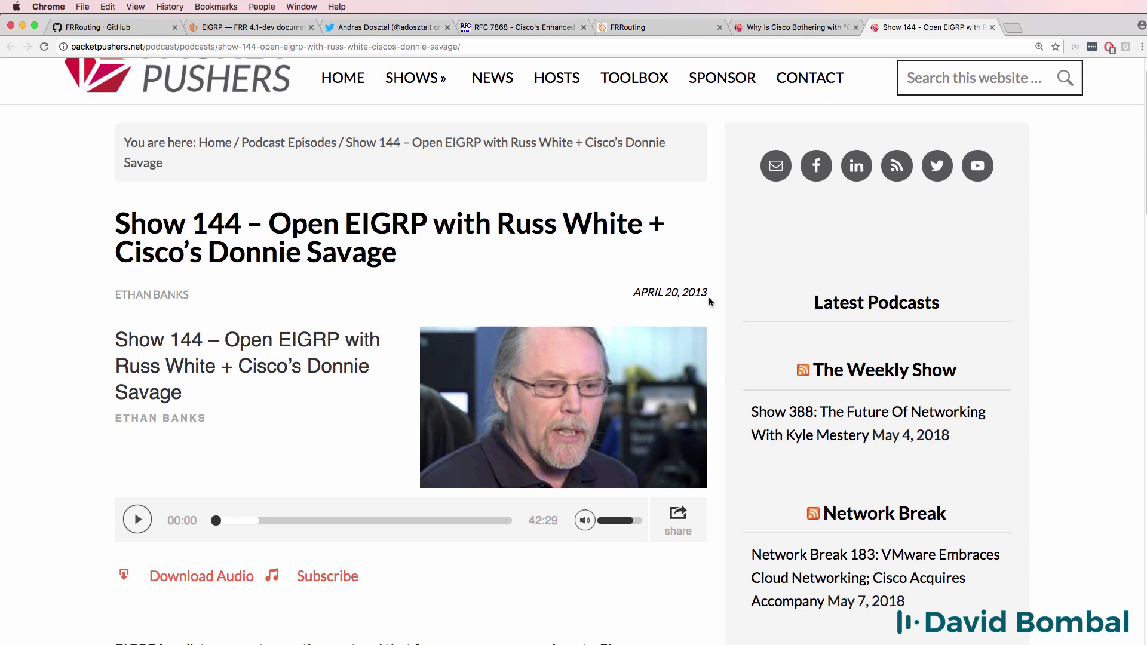
triple_click(707, 296)
key(ctrl+shift+Tab)
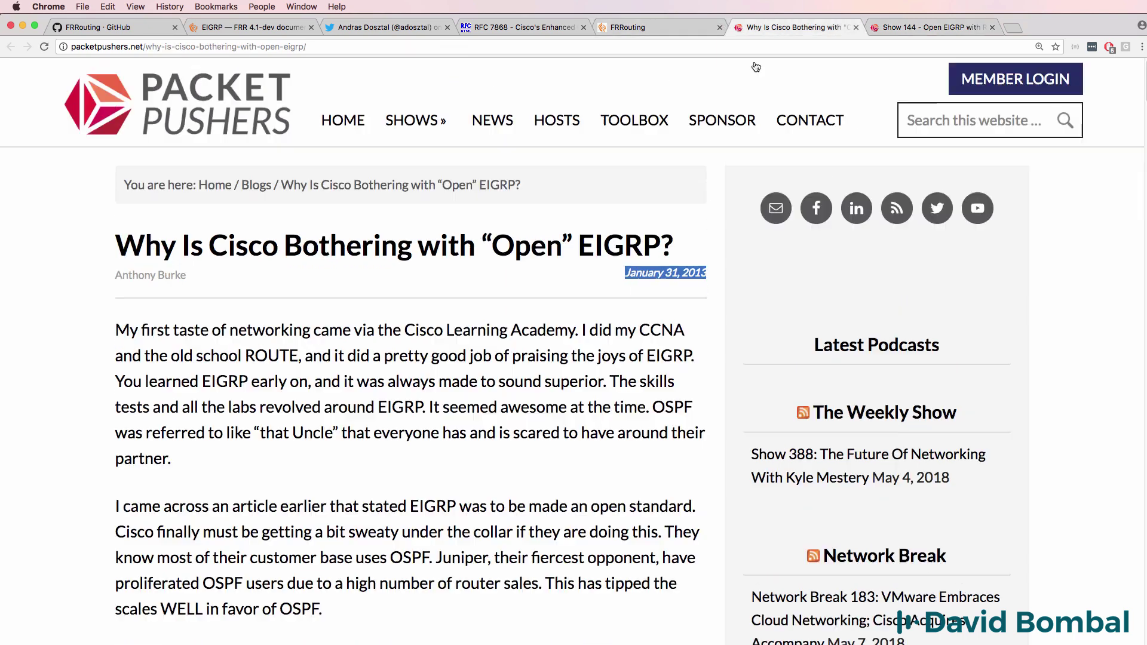
drag(625, 274, 714, 275)
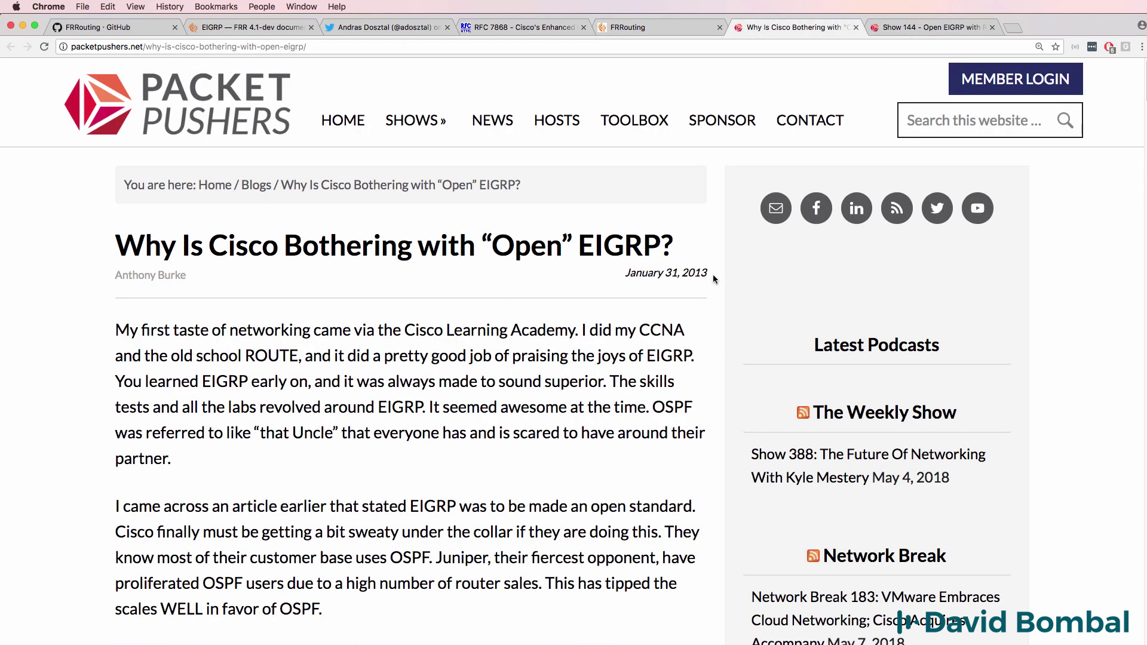
triple_click(712, 274)
click(678, 389)
Look over the Twitter profile and the FRRouting GitHub page title.
click(391, 28)
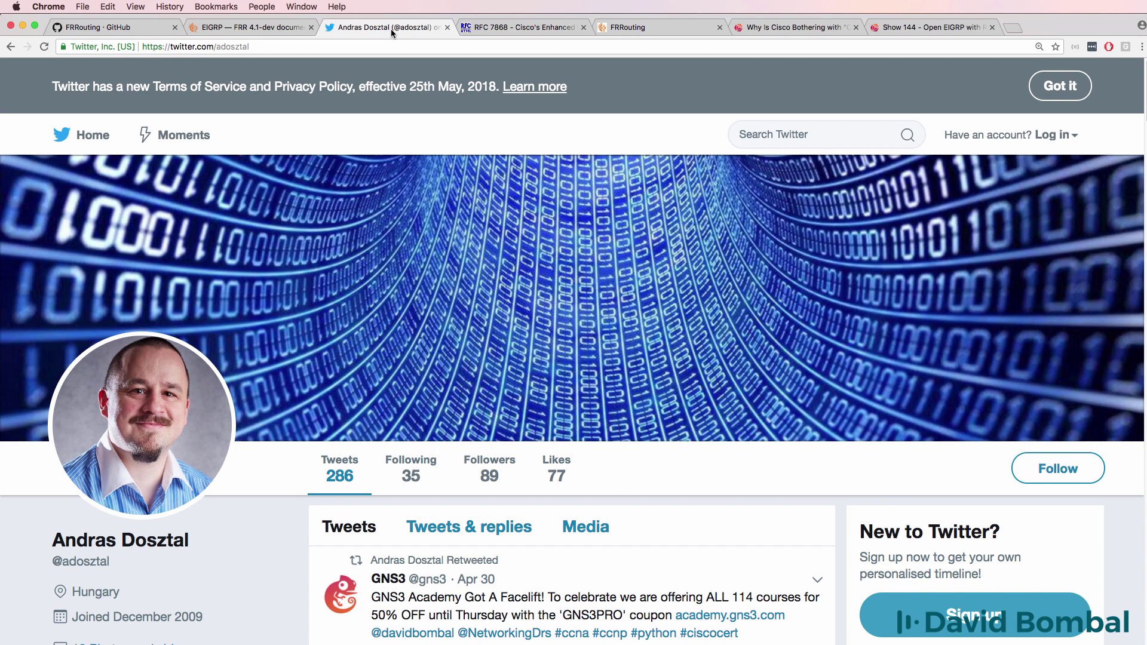
click(134, 26)
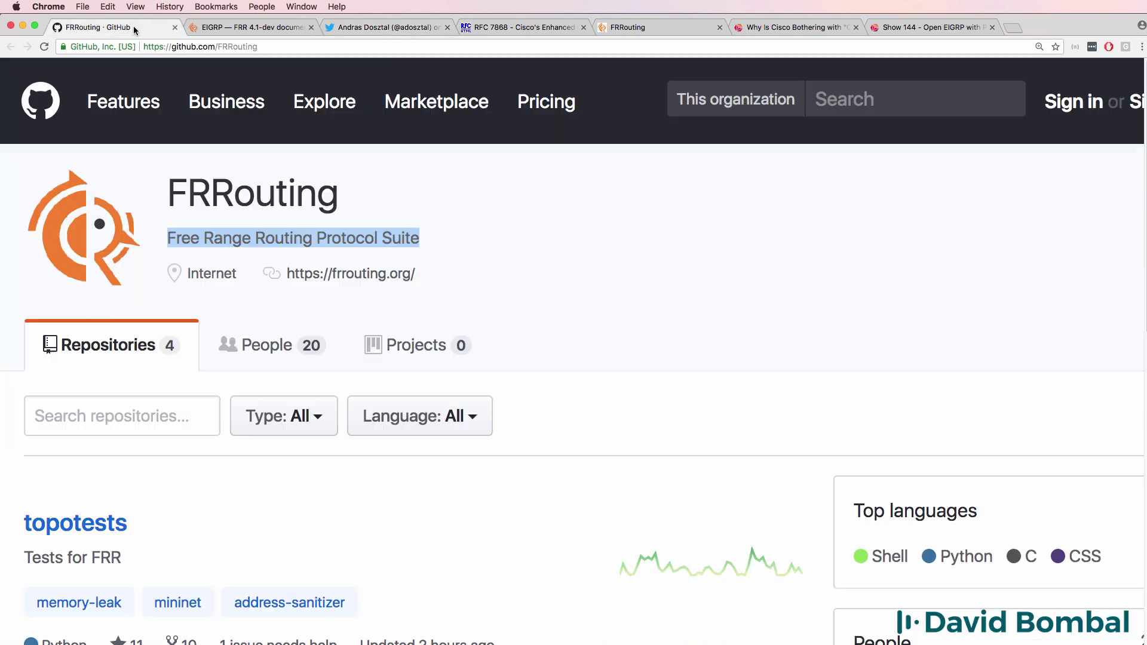
drag(168, 194, 376, 190)
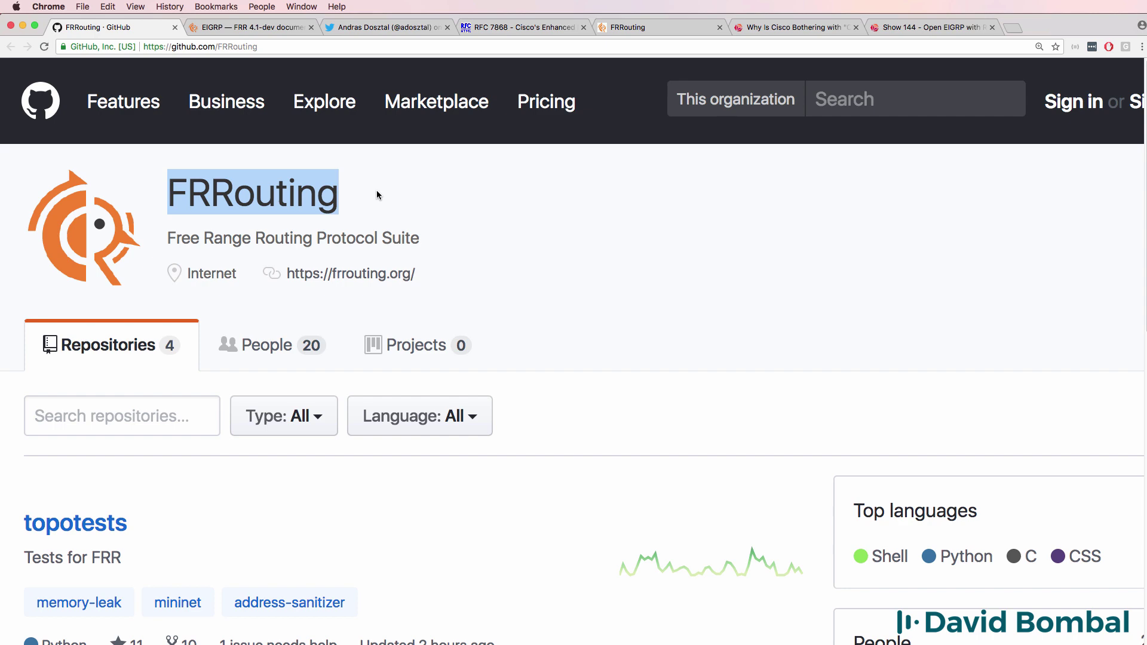
Read the frrouting.org intro paragraph, then the EIGRP page of the FRR 4.1-dev docs.
click(682, 29)
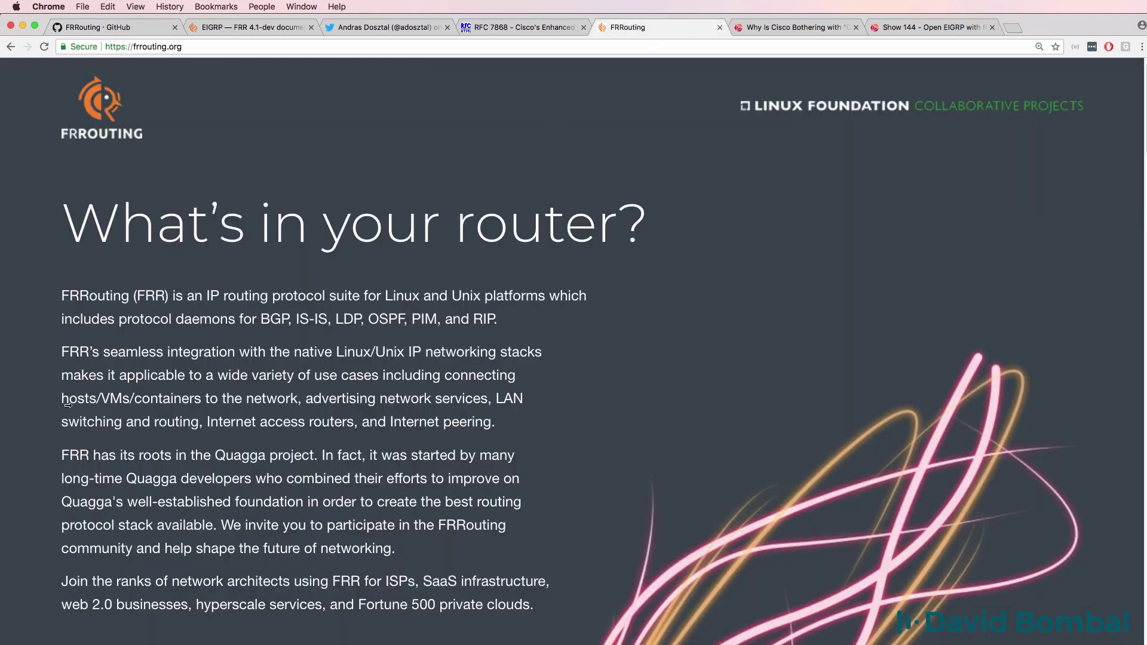
drag(61, 296, 550, 322)
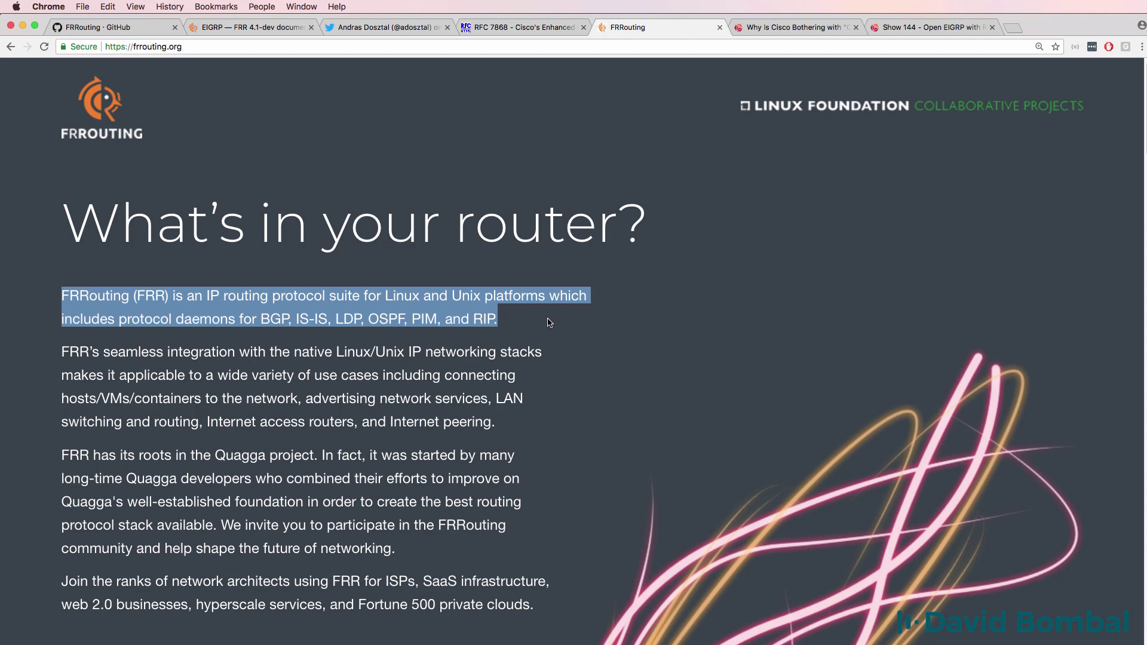
click(251, 27)
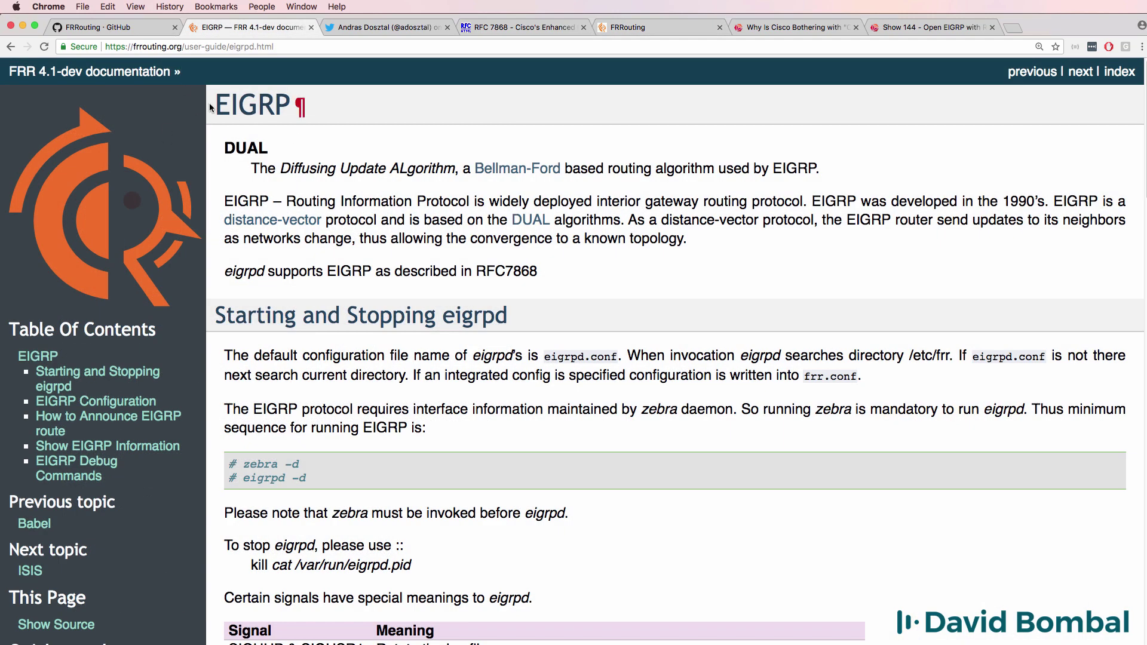
drag(210, 107, 321, 116)
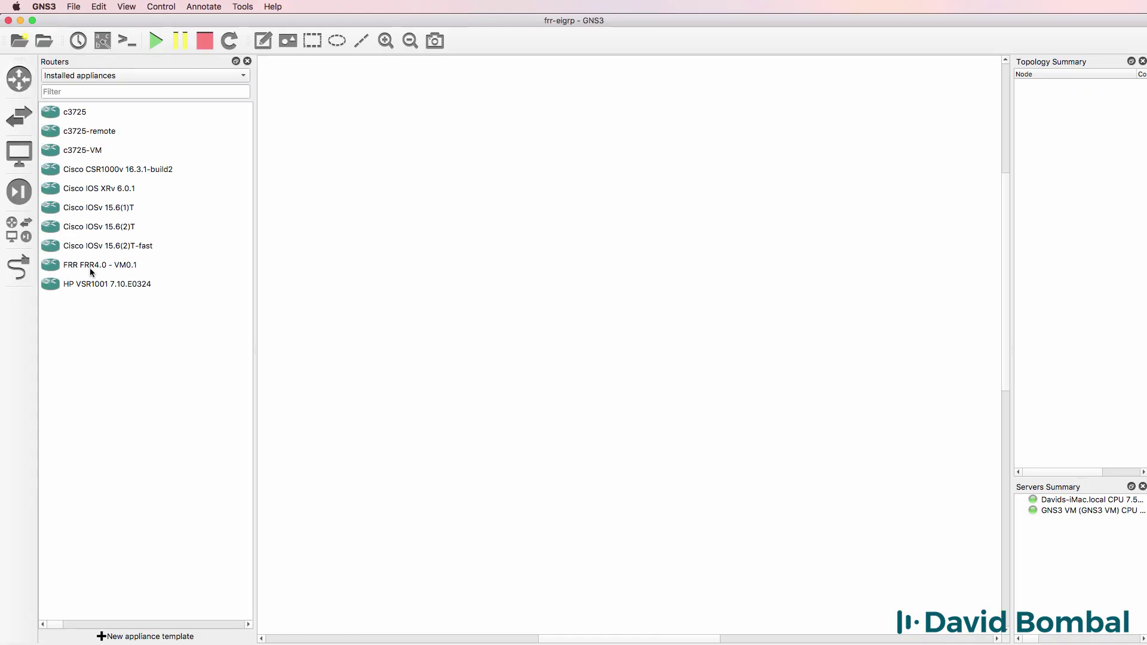
Place FRR FRR4.0 and two Cisco IOSv 15.6(2)T-fast routers on the canvas and spread them out.
drag(92, 272, 594, 220)
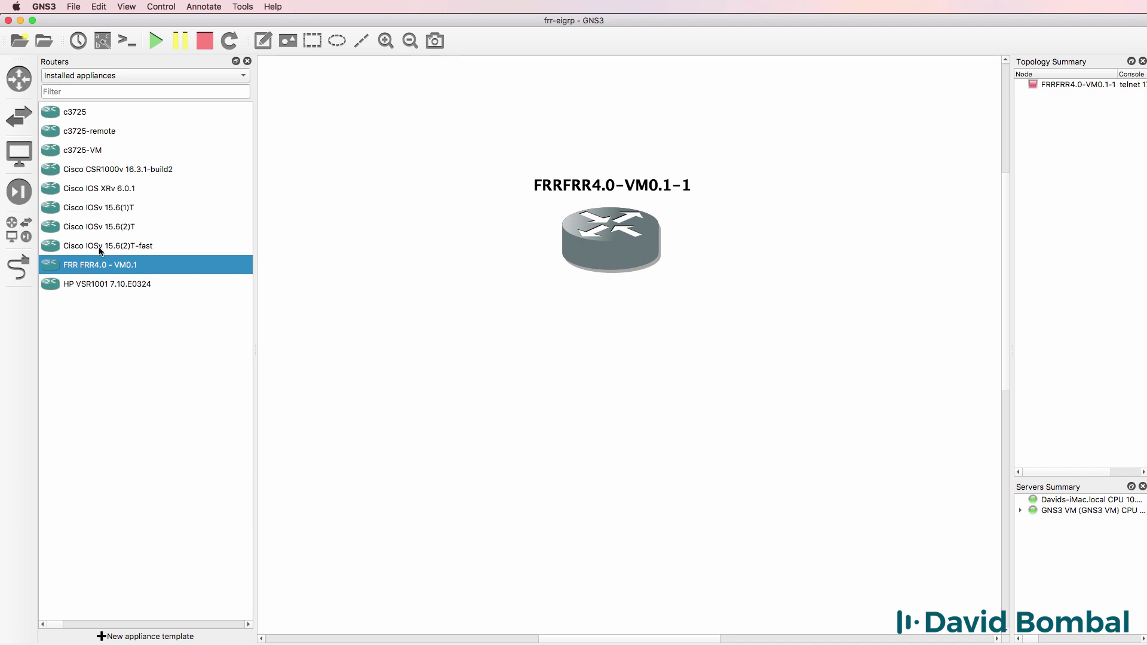
drag(100, 251, 352, 225)
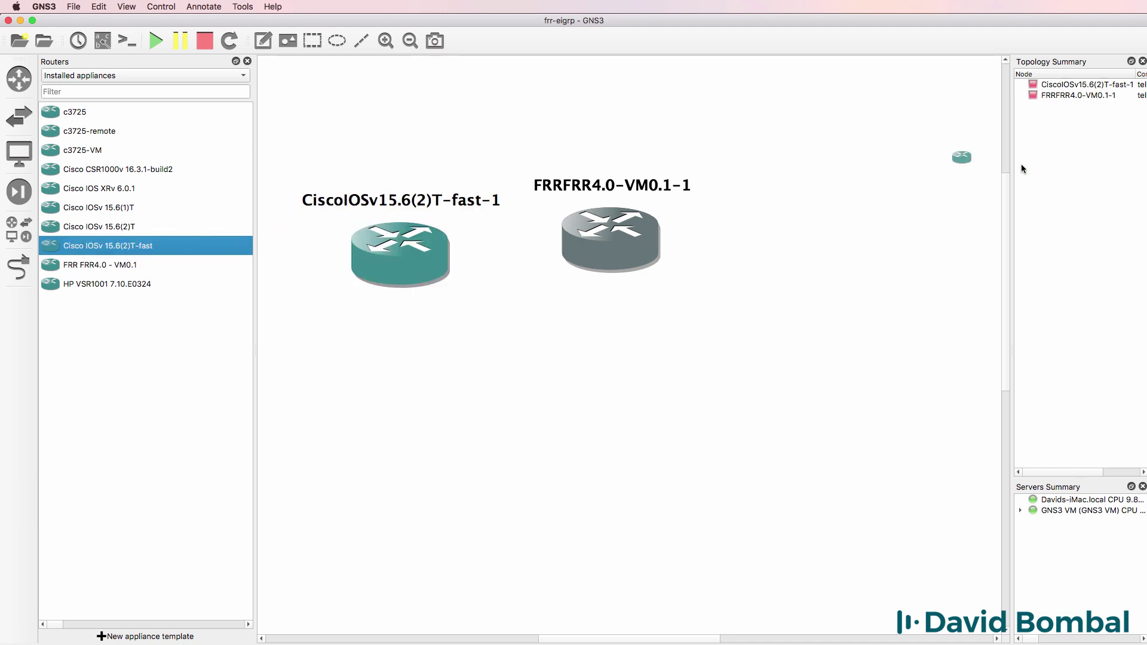
drag(1021, 164, 924, 214)
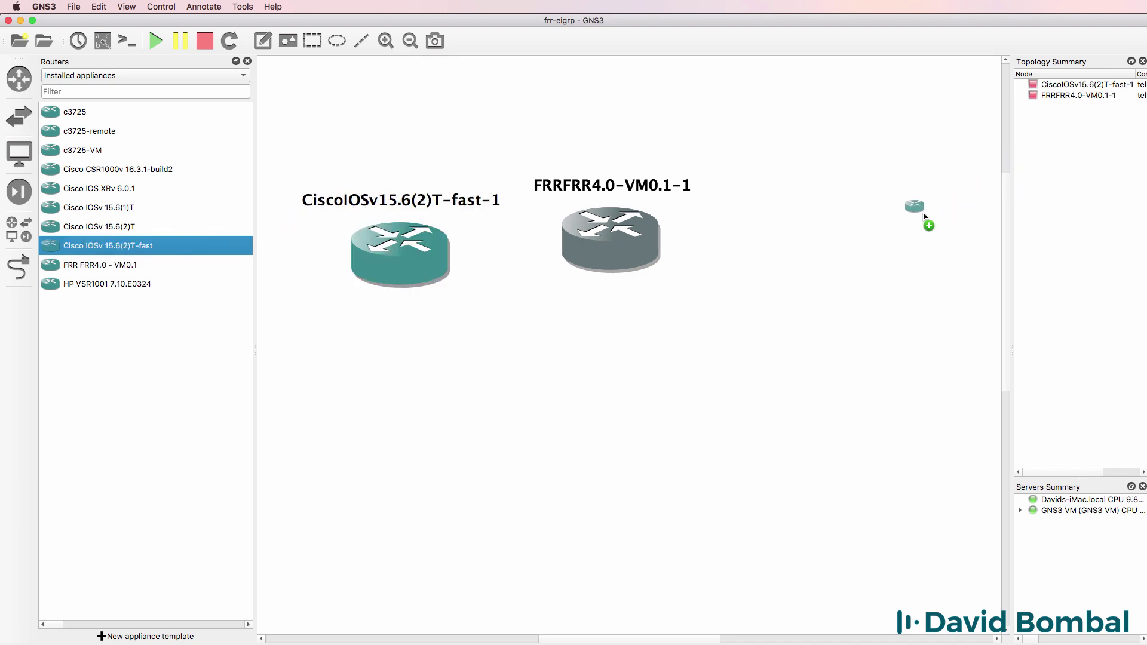
click(248, 61)
drag(290, 256, 164, 239)
click(845, 233)
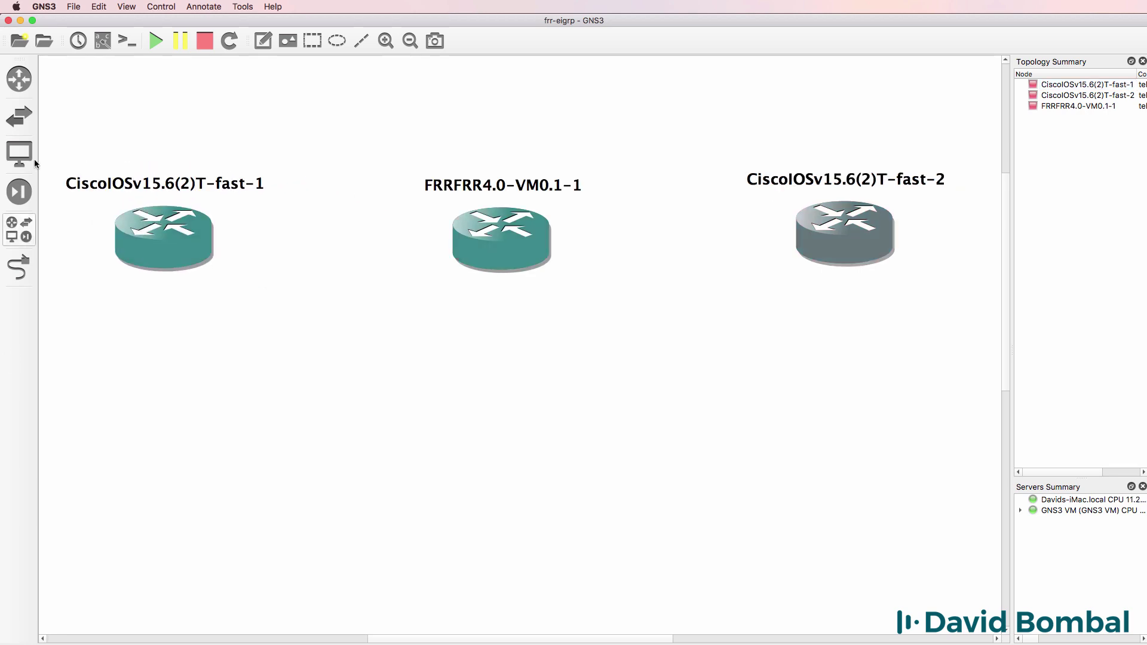
Open consoles to all three routers and arrange the Terminal windows.
click(129, 44)
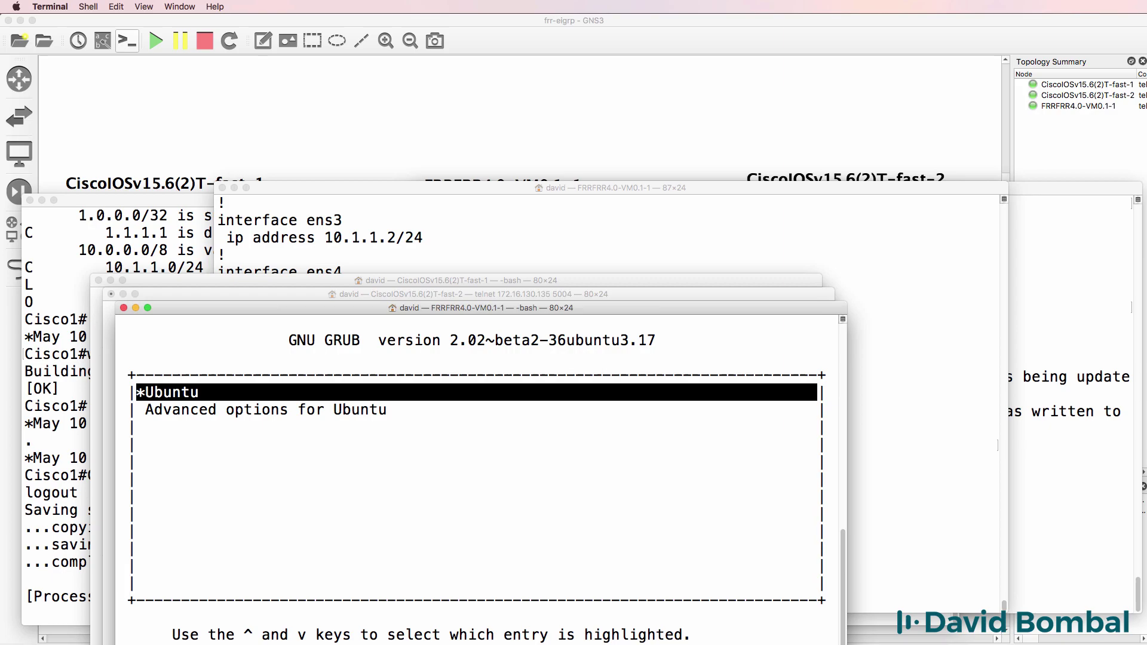
drag(304, 312, 414, 80)
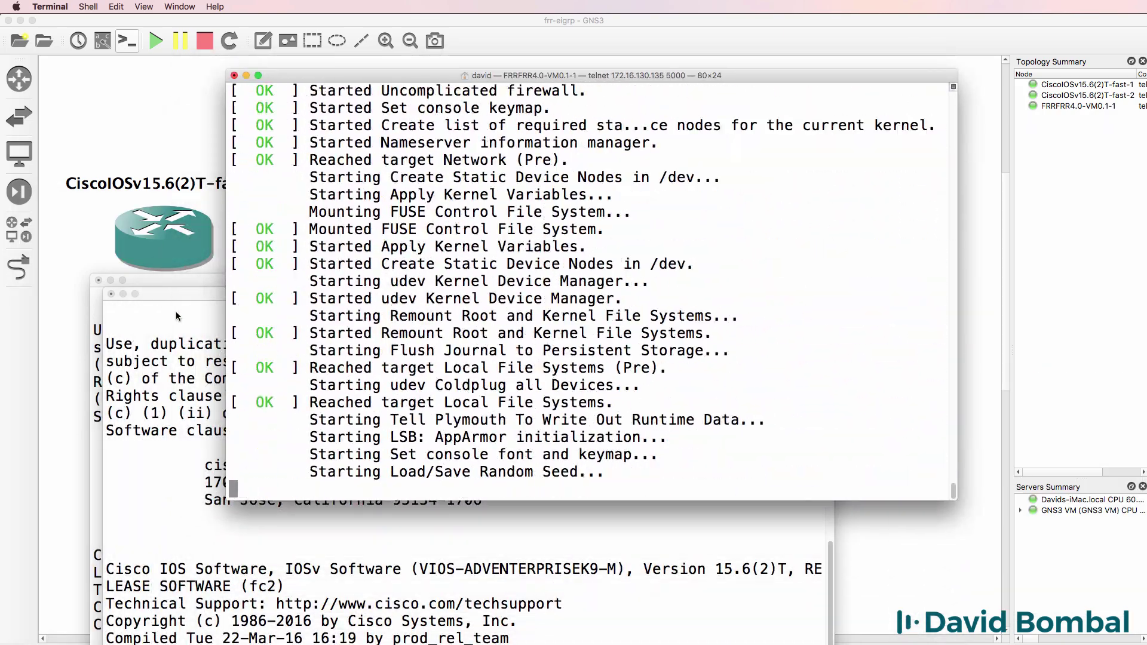
drag(174, 292, 475, 207)
click(117, 280)
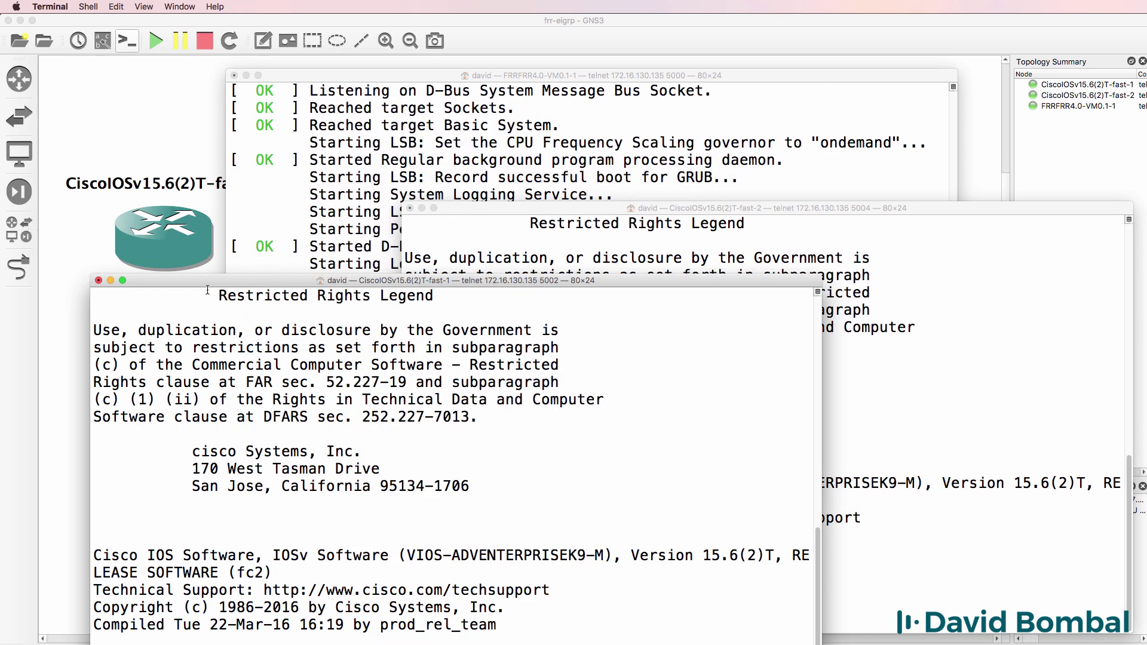
Link fast-1's Gi0/0 to FRR's Ethernet0.
click(66, 227)
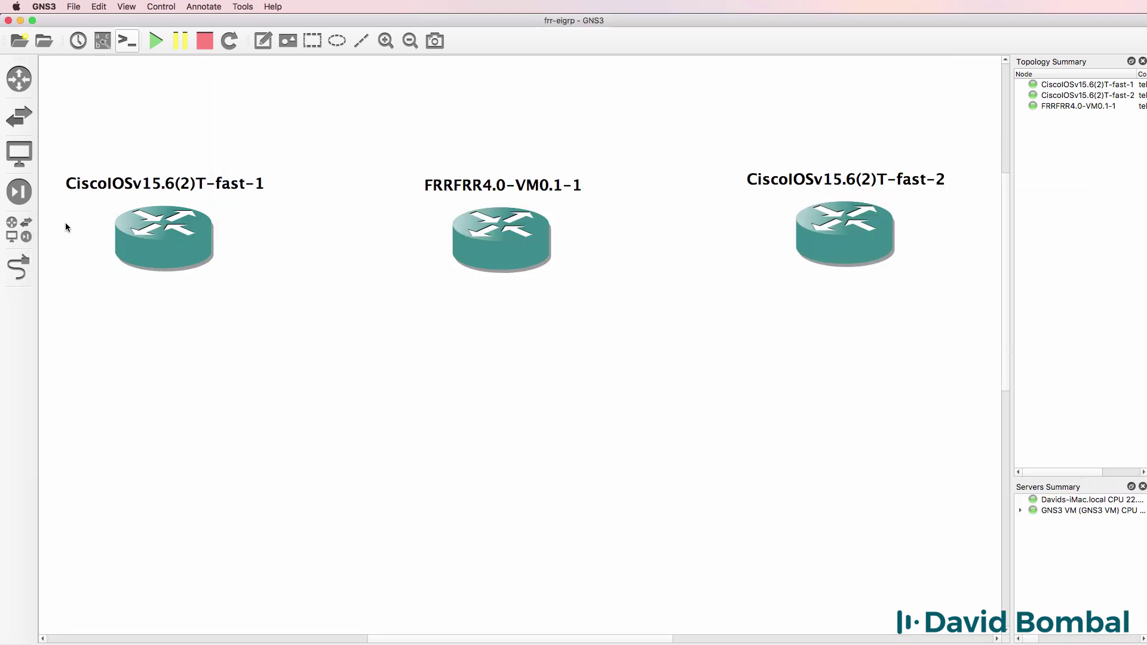
click(19, 267)
click(153, 228)
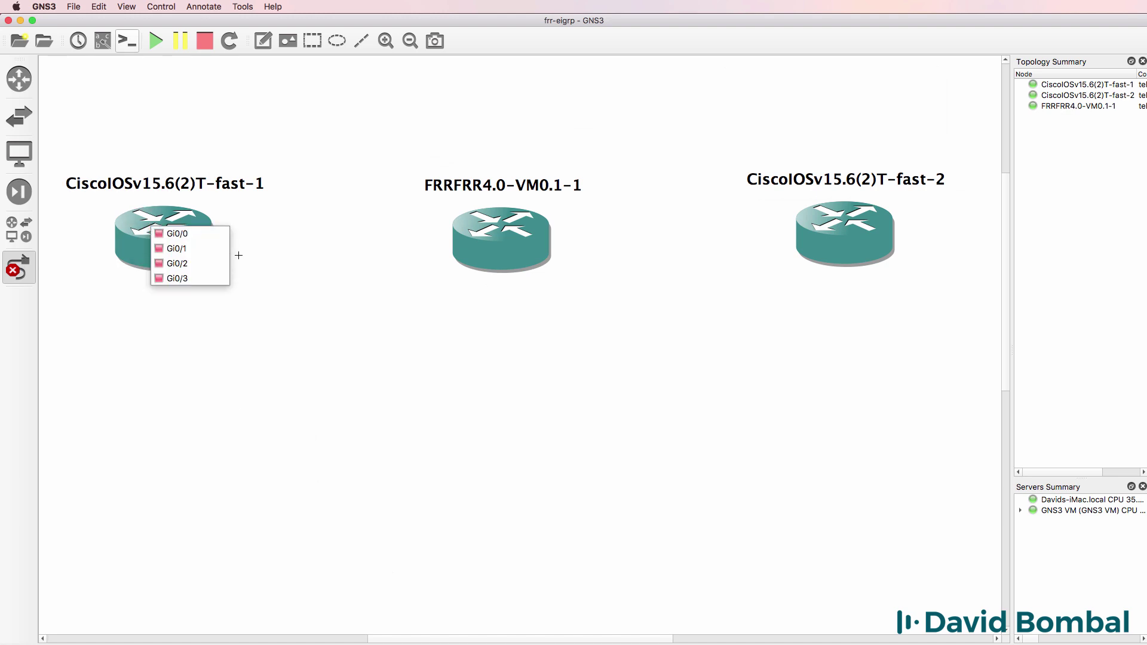
click(208, 239)
click(472, 235)
click(481, 240)
Link FRR's Ethernet1 to fast-2's Gi0/0, then show interface labels and reposition e0/0.
click(519, 235)
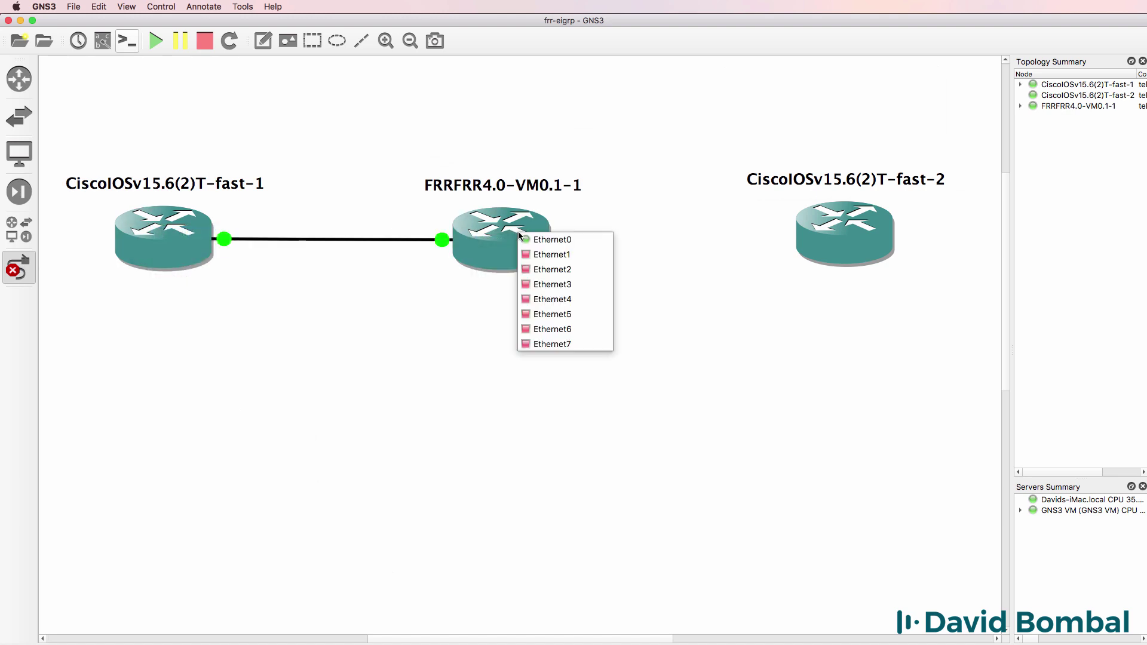
click(550, 255)
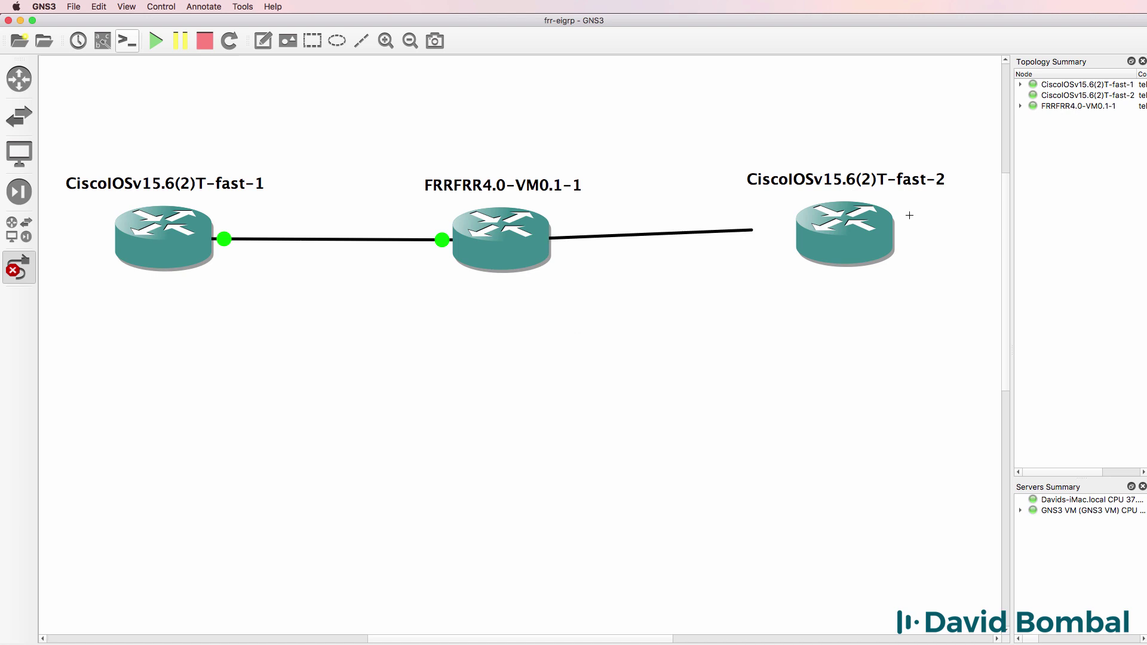
click(838, 240)
click(848, 247)
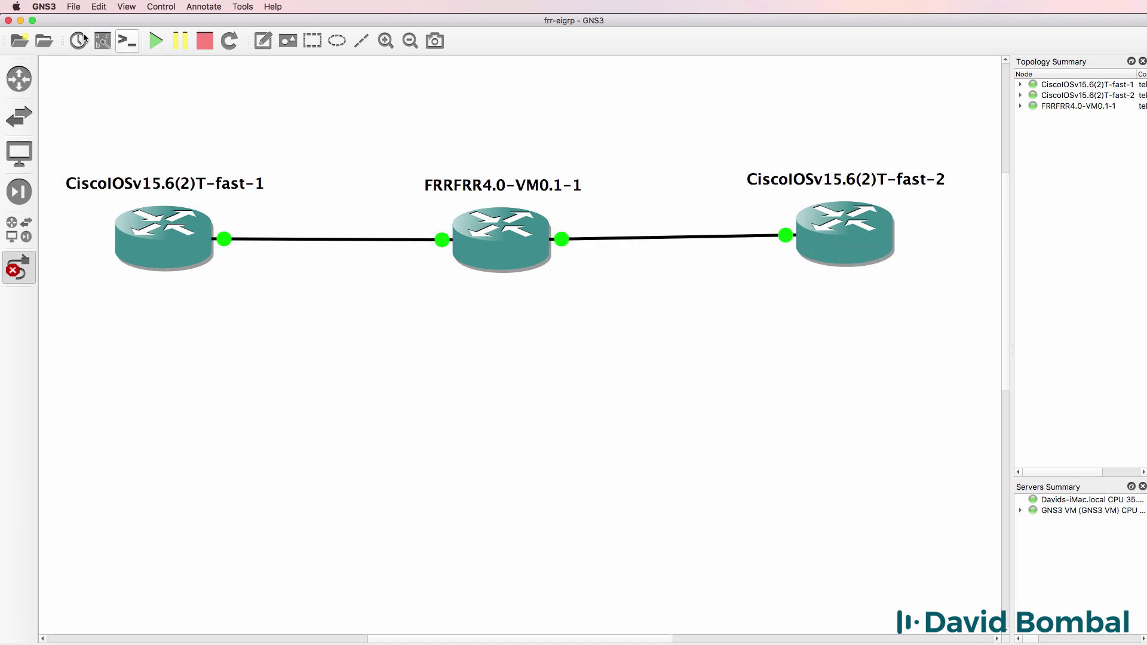
click(105, 41)
click(18, 268)
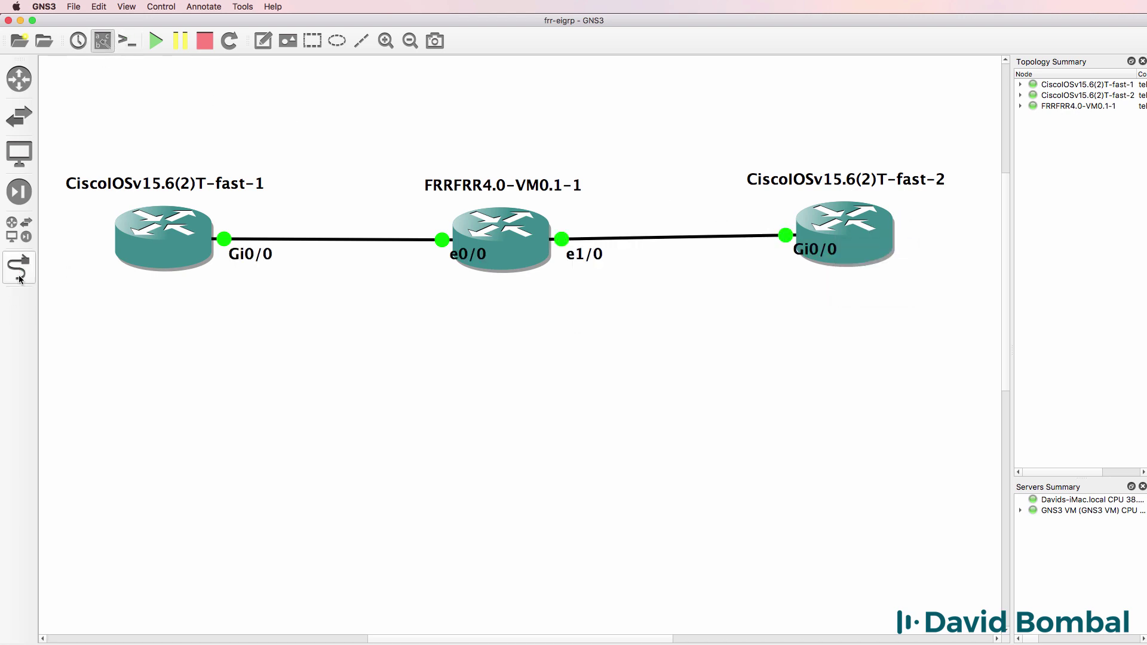
drag(462, 255, 413, 257)
Straighten the fast-2 link and log in to the FRR console as frr.
drag(849, 234, 766, 265)
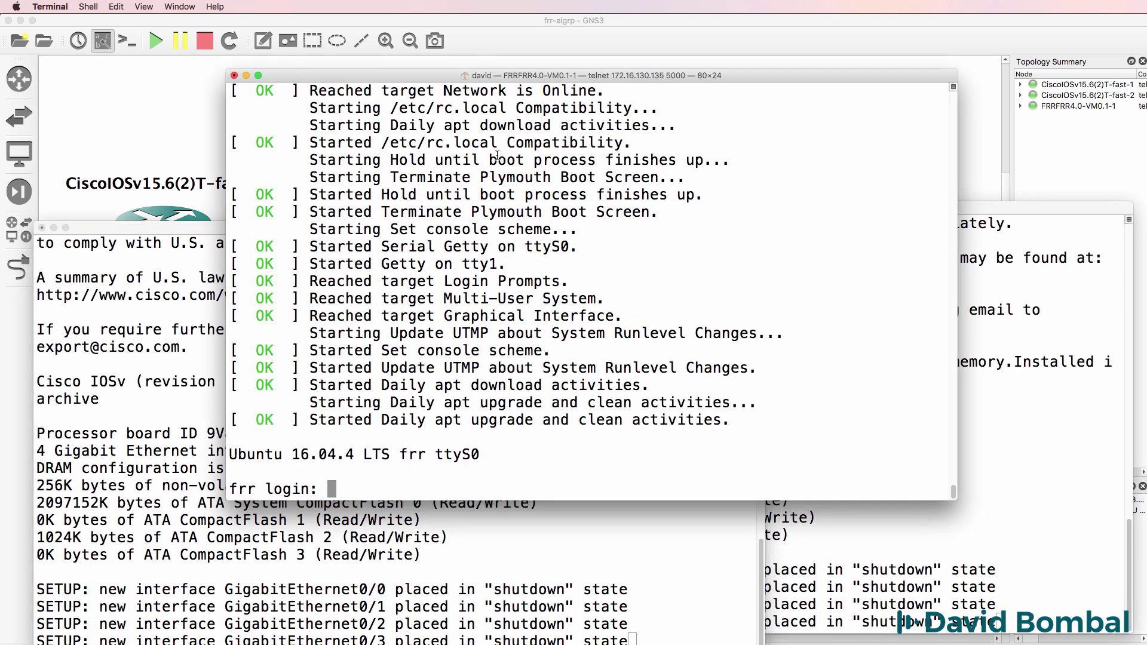
text(frr)
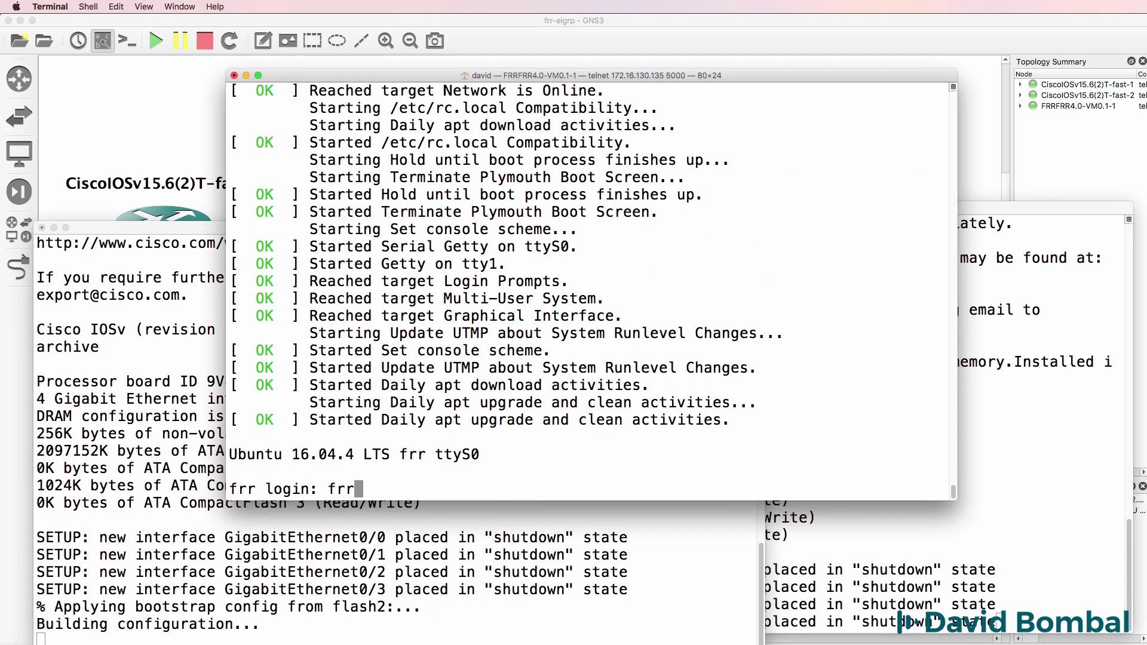
key(Return)
key(Return)
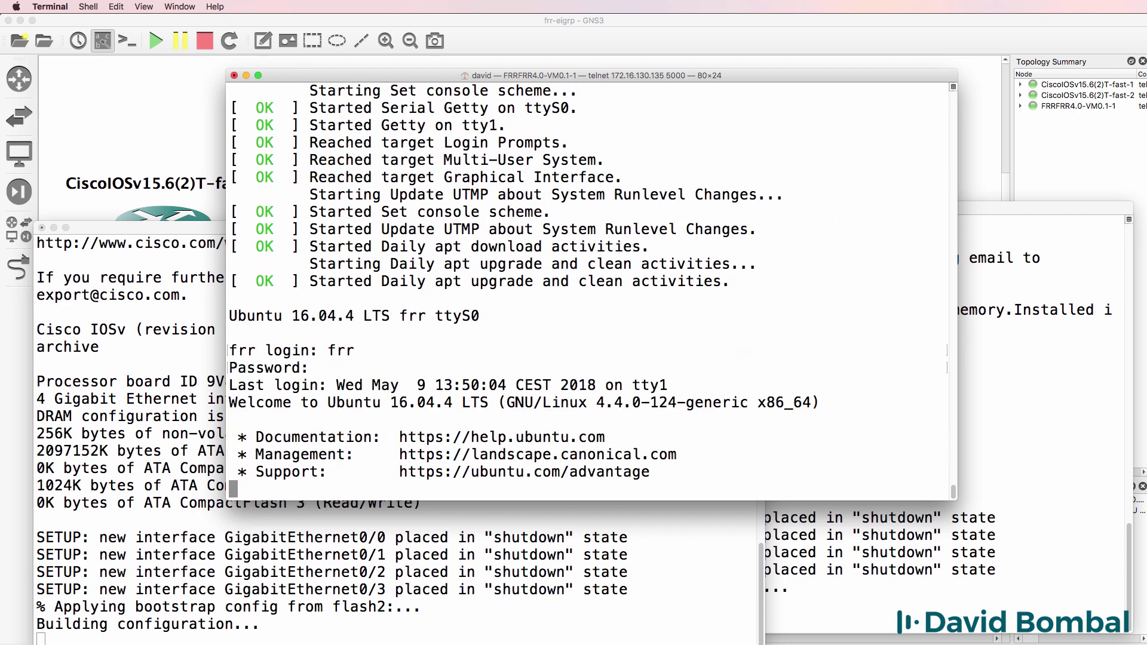
key(Return)
key(Return)
key(Return)
text(sh run)
key(Return)
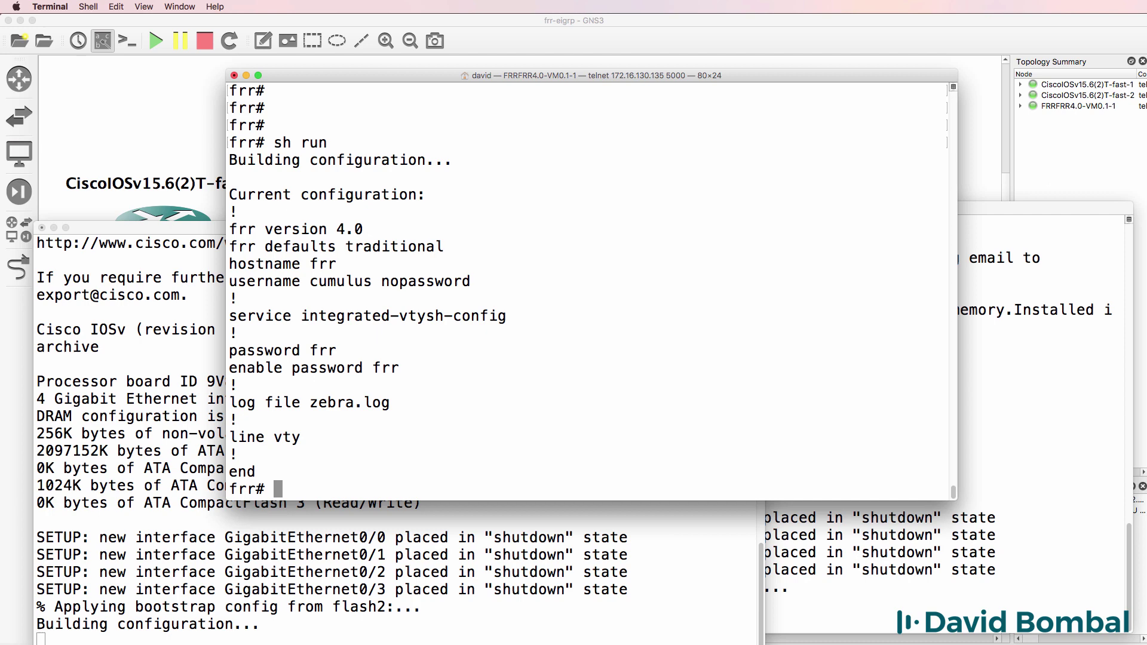
In FRR configuration mode, list interface names ens3–ens10 and lo, then minimise the consoles.
text(conf t)
key(Return)
key(ctrl+z)
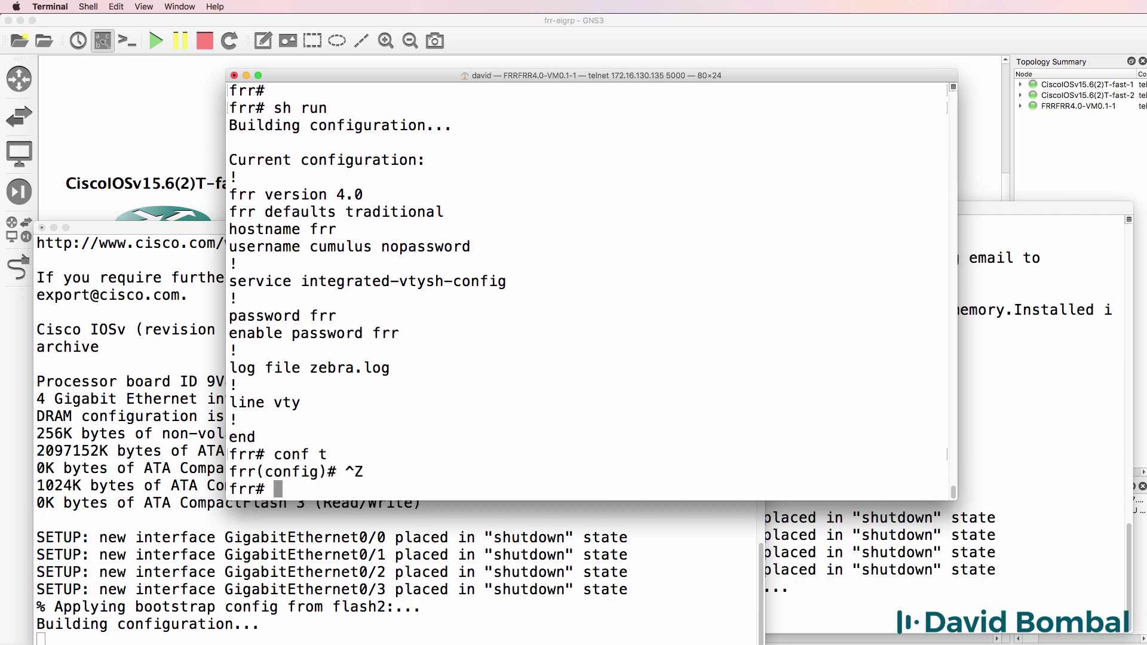
key(Return)
text(conf t)
key(Return)
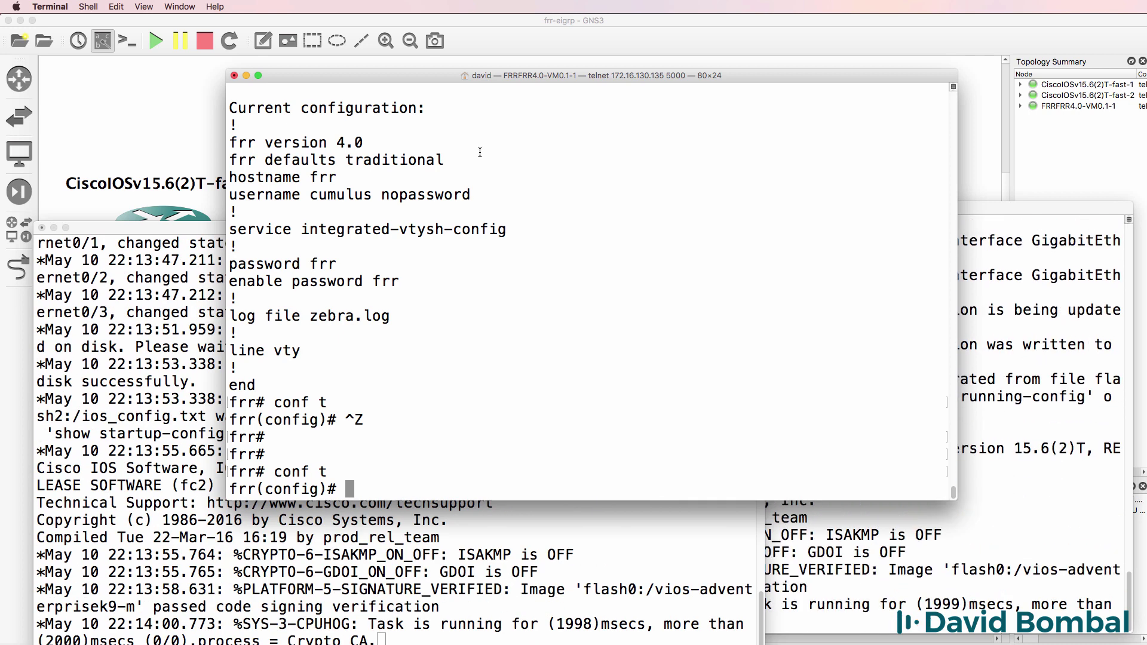
text(int)
key(BackSpace)
key(Tab)
key(Tab)
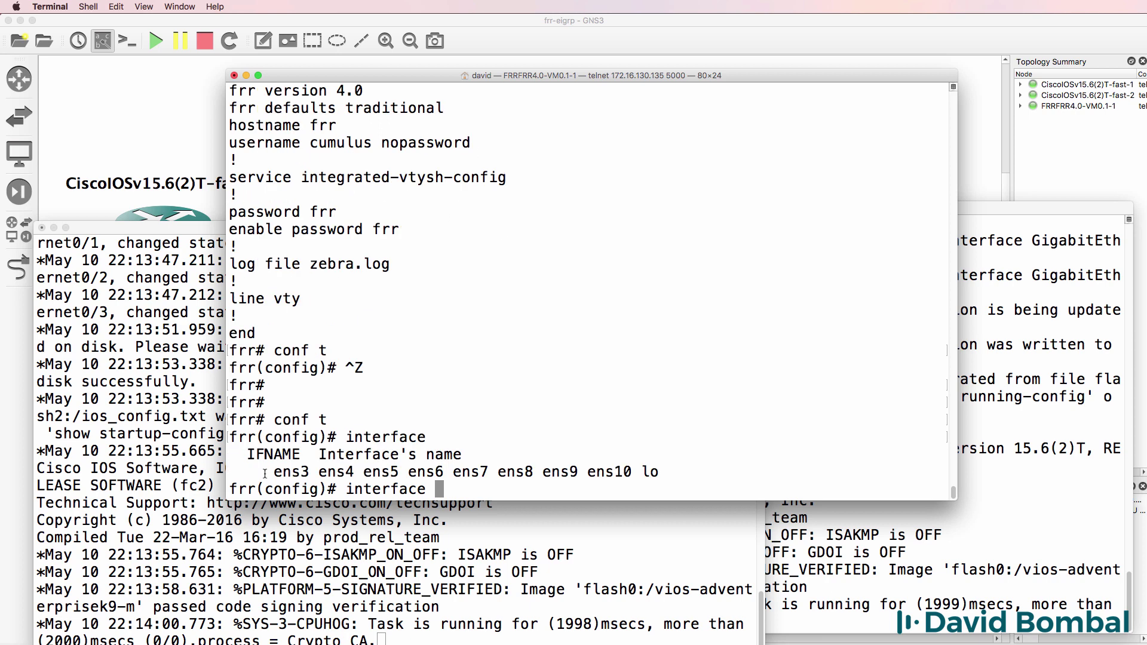
drag(265, 474, 357, 473)
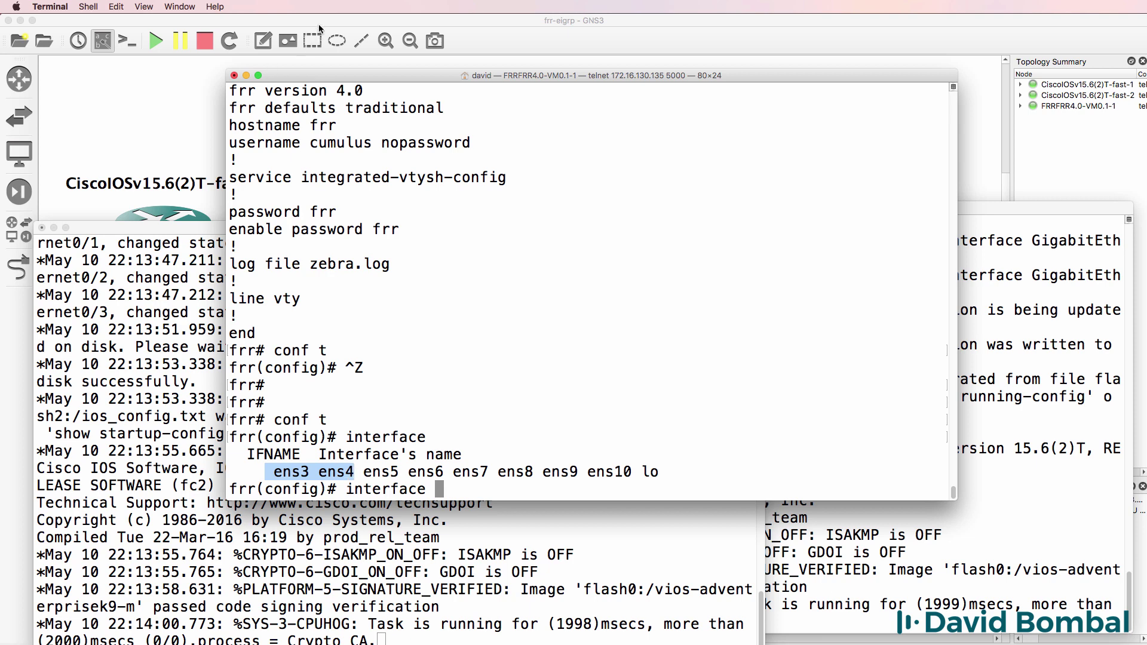
key(super+alt+m)
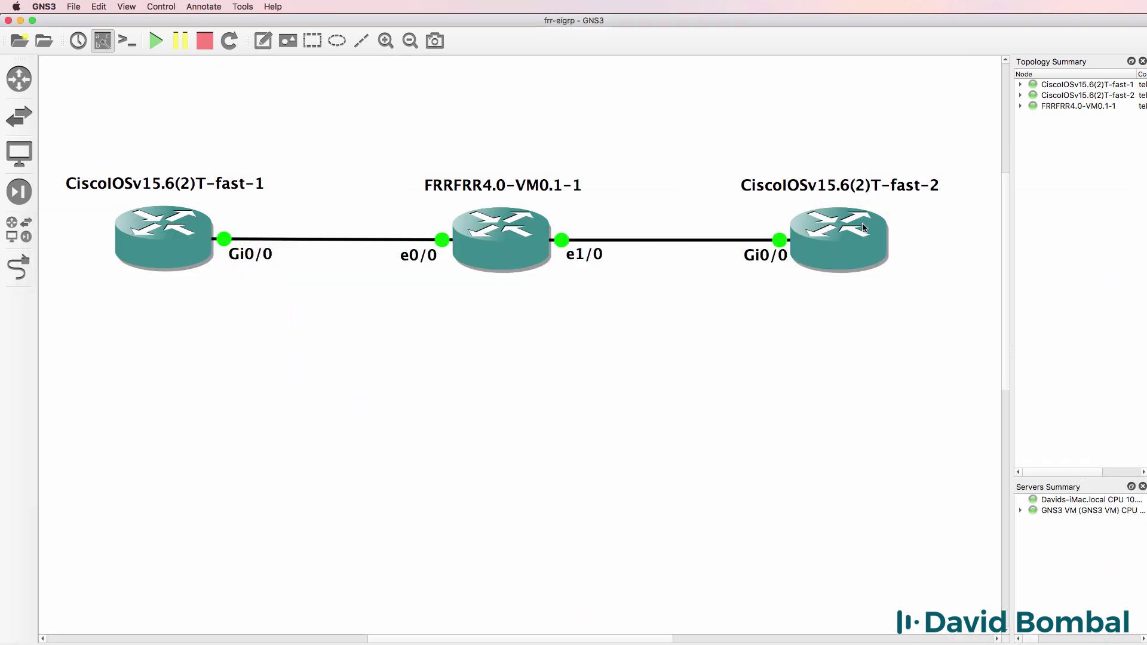
Rename the FRR link label e0/0 to ens3.
drag(1009, 206, 1009, 245)
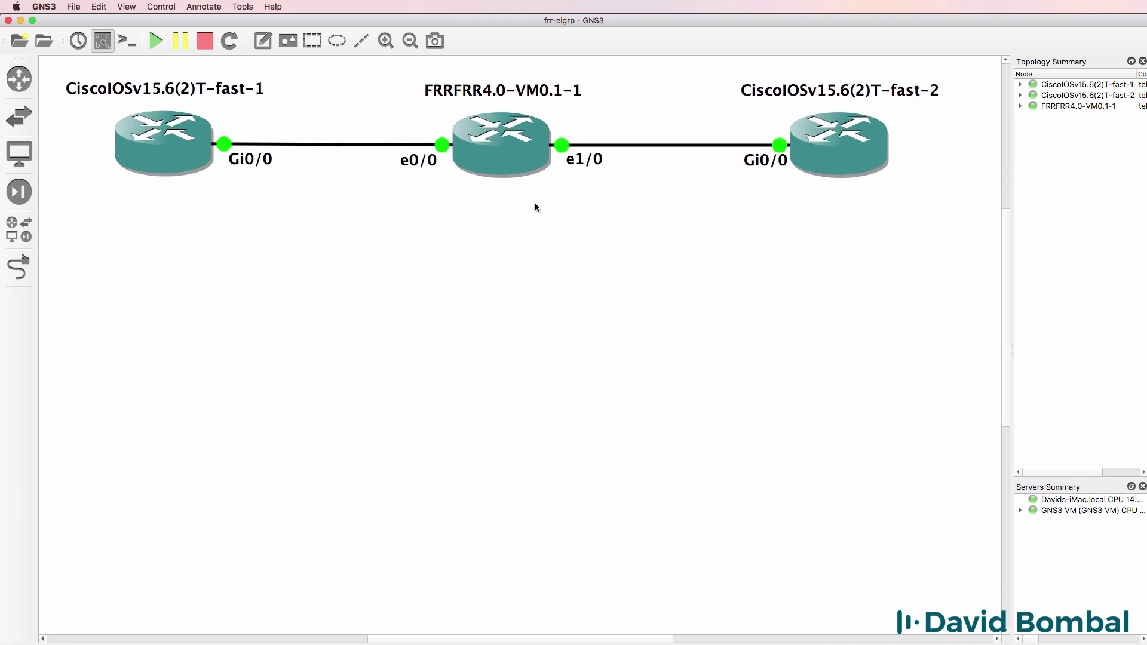
drag(419, 167, 412, 179)
right_click(412, 179)
click(439, 184)
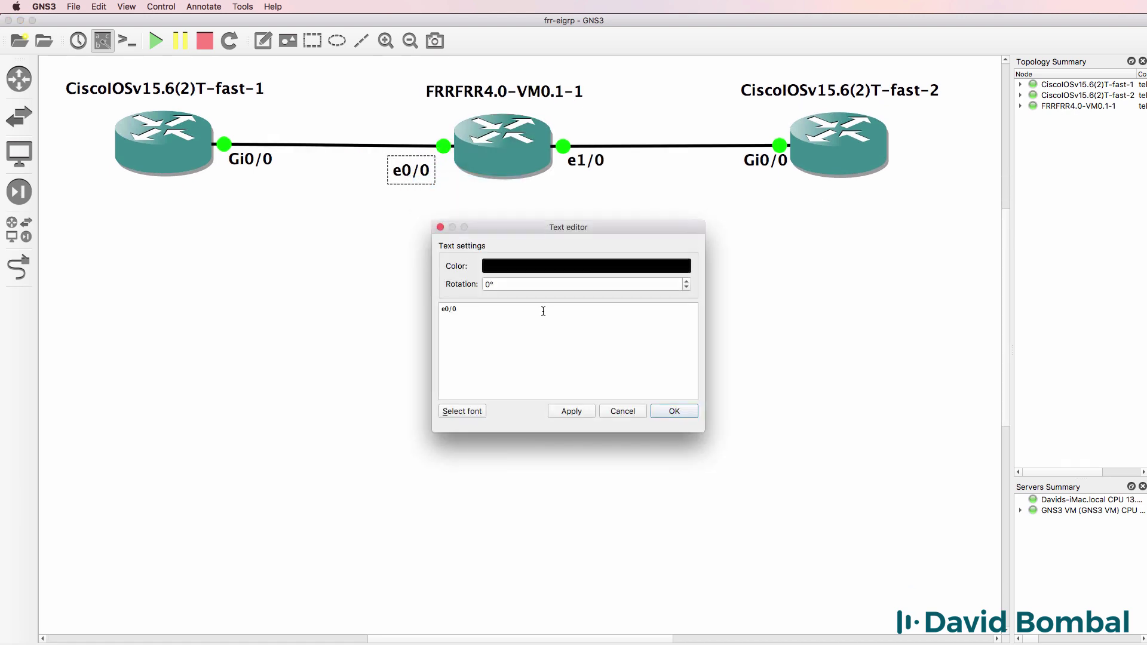
text(ens3)
click(673, 411)
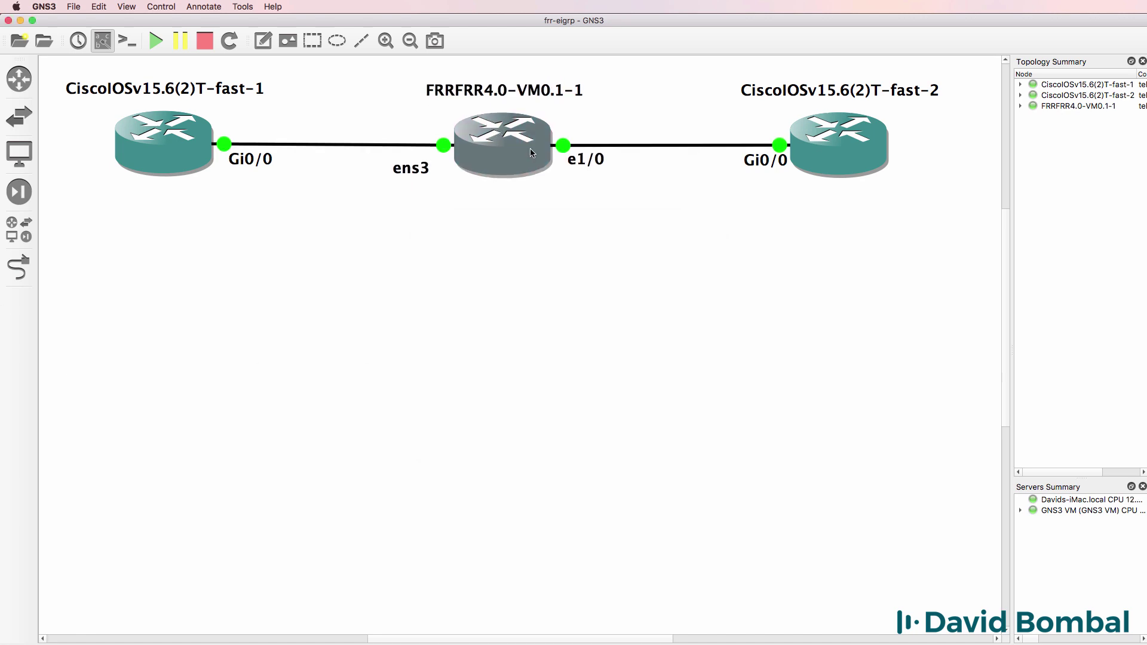
Rename the FRR link label e1/0 to ens4.
click(583, 164)
right_click(579, 164)
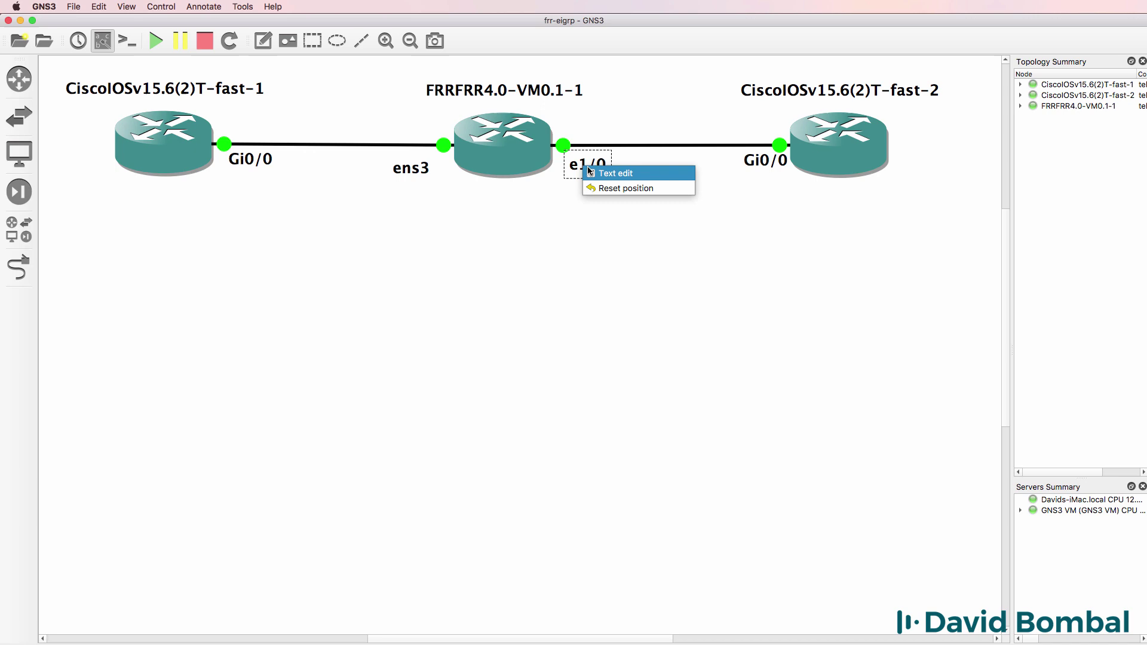
click(598, 174)
key(super+a)
text(ens)
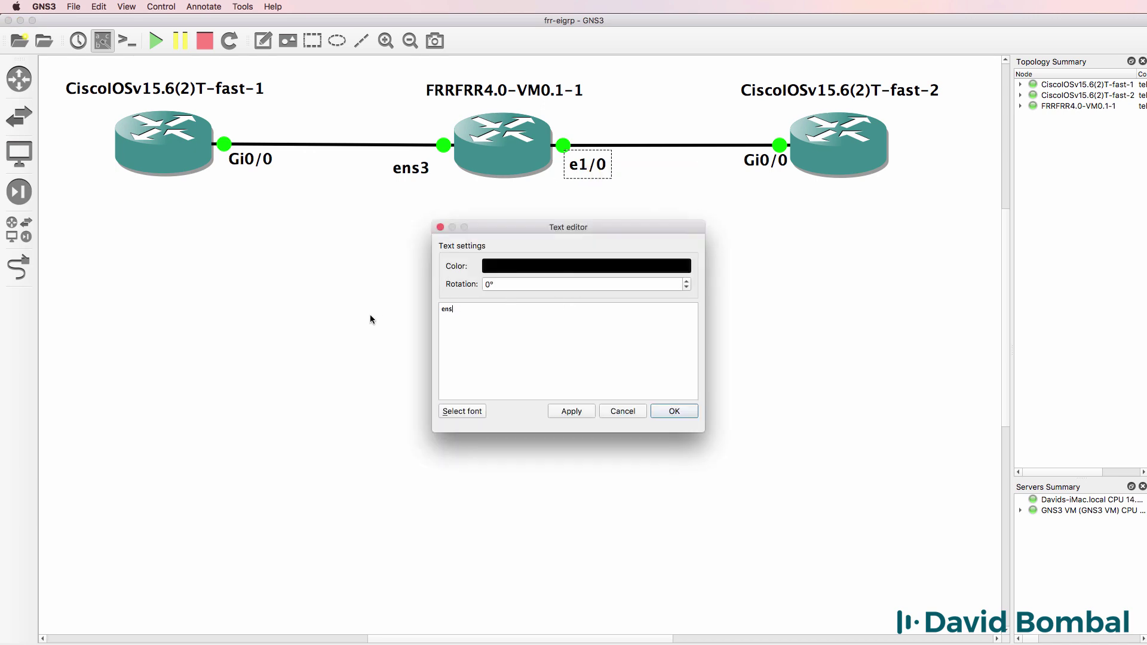
click(693, 415)
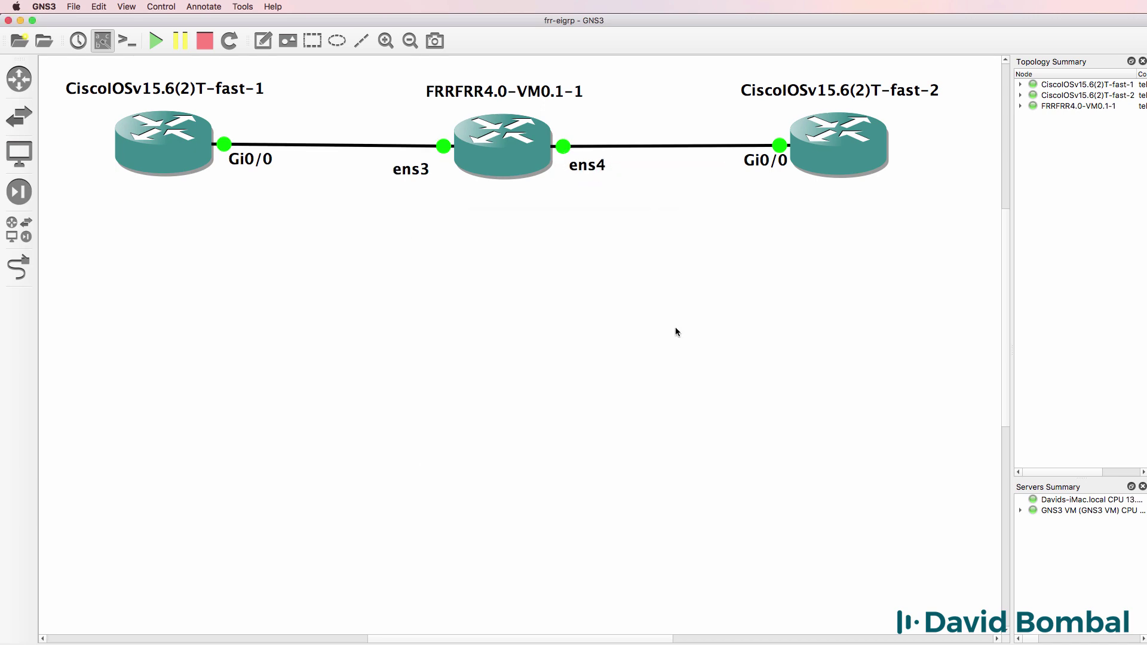
Enable FRR interface ens3 and give it address 10.1.1.2/24.
key(super+Tab)
text(ens)
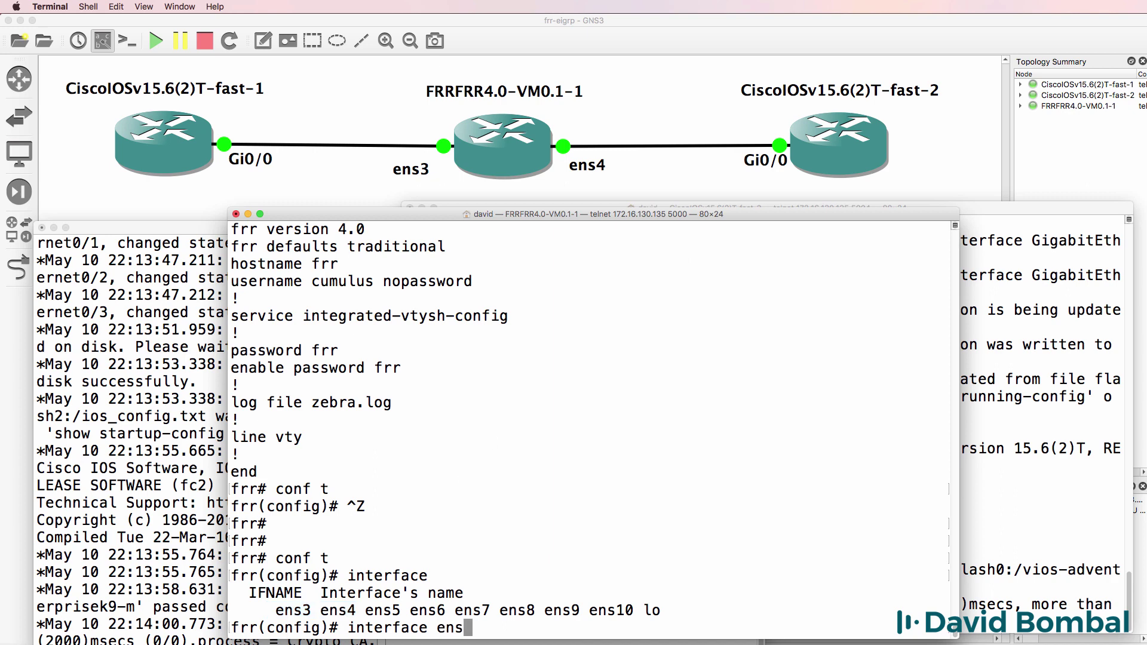
text(3)
key(Return)
text(no shut)
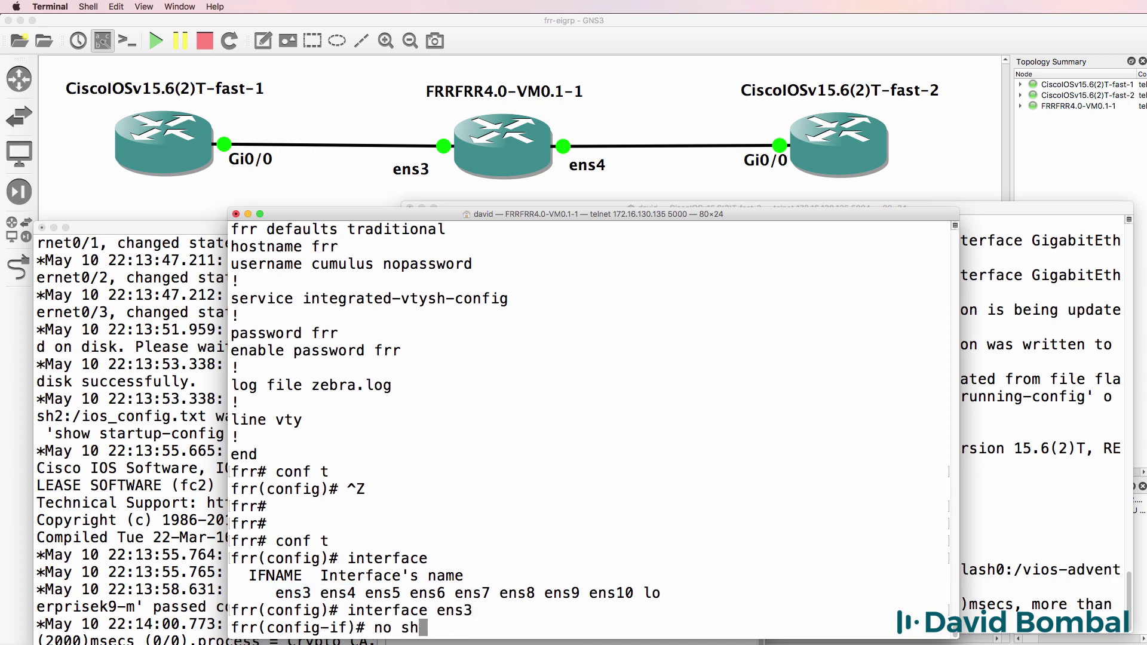
key(Return)
text(ip address)
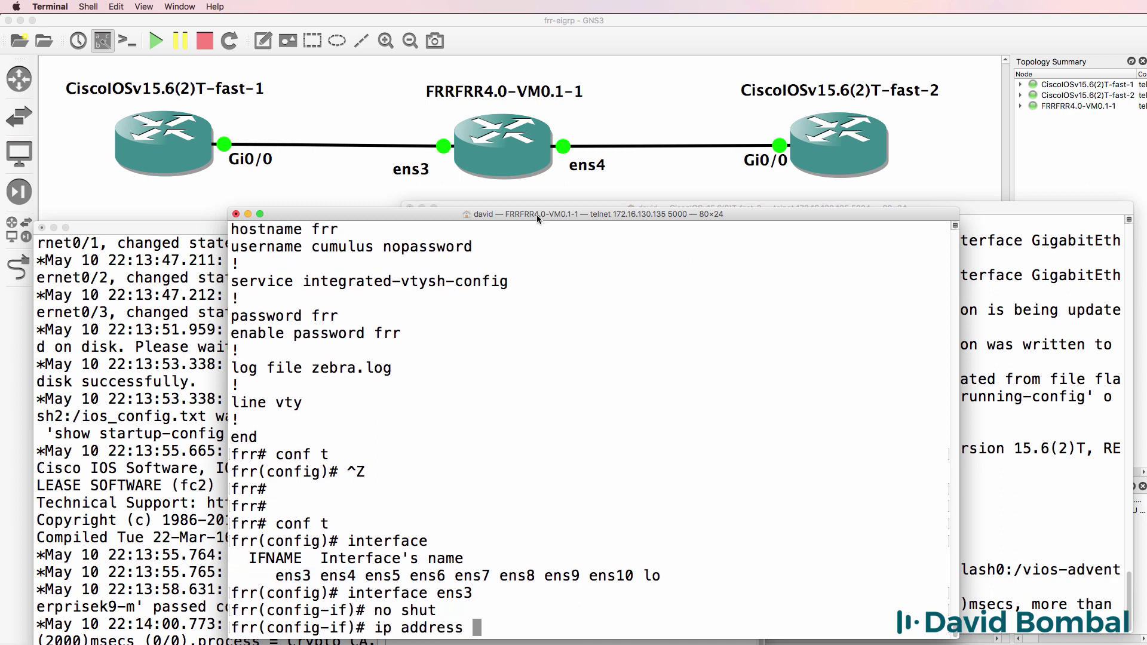
drag(536, 214, 533, 192)
text(10.1.1.2 255)
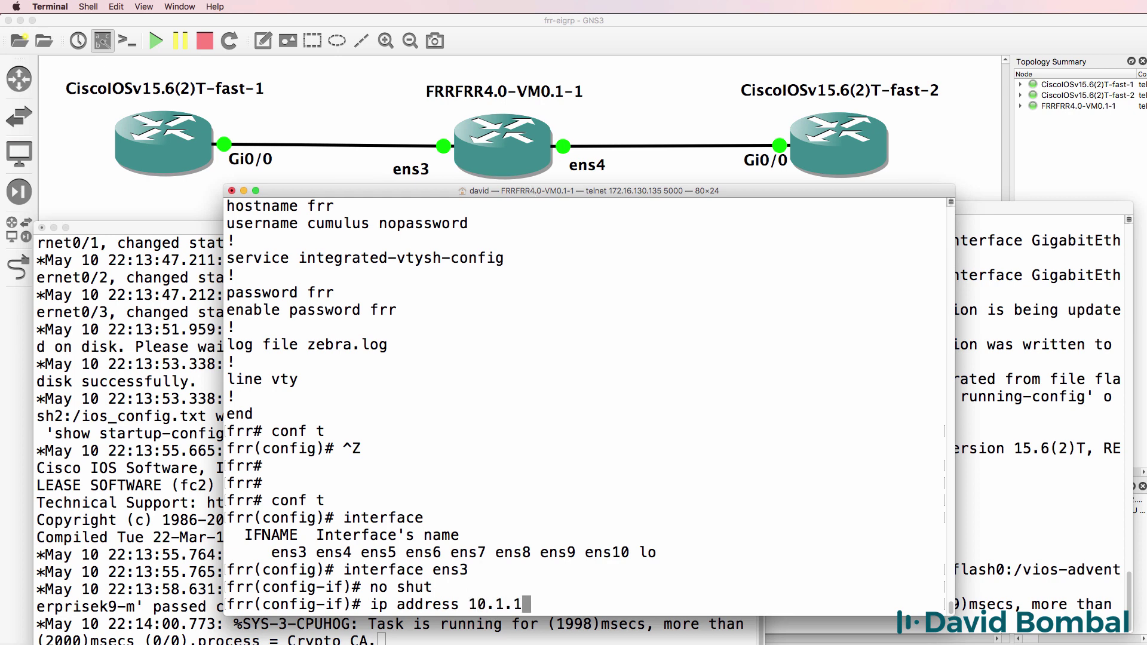
key(BackSpace)
key(BackSpace)
key(BackSpace)
key(BackSpace)
text(/24)
key(Return)
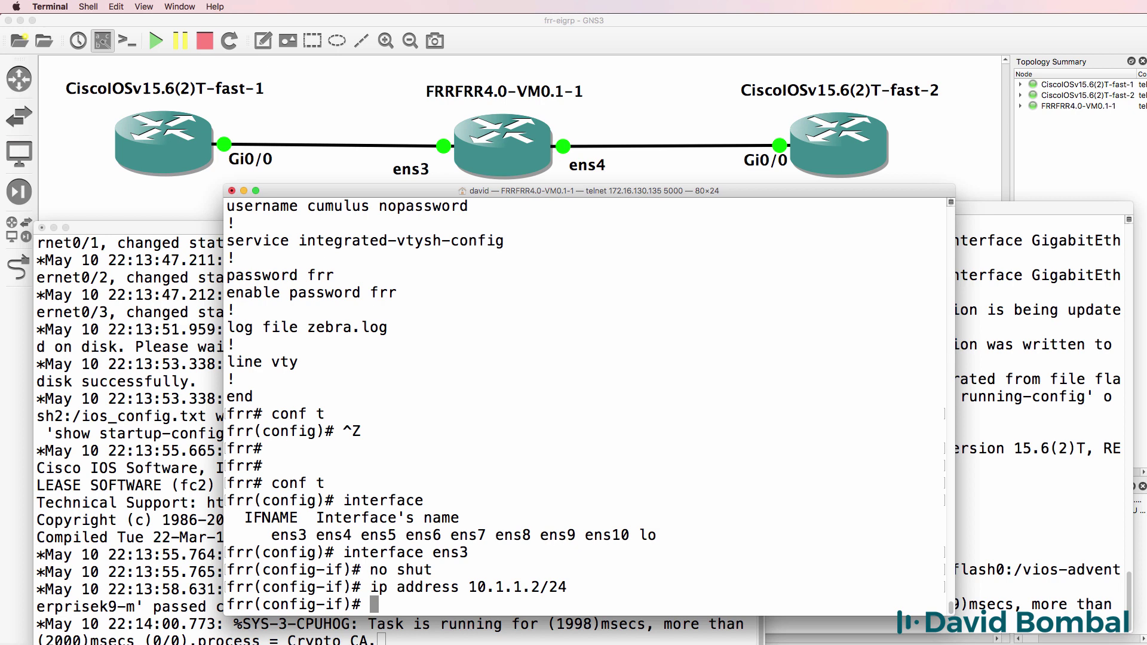
text(exit)
key(Return)
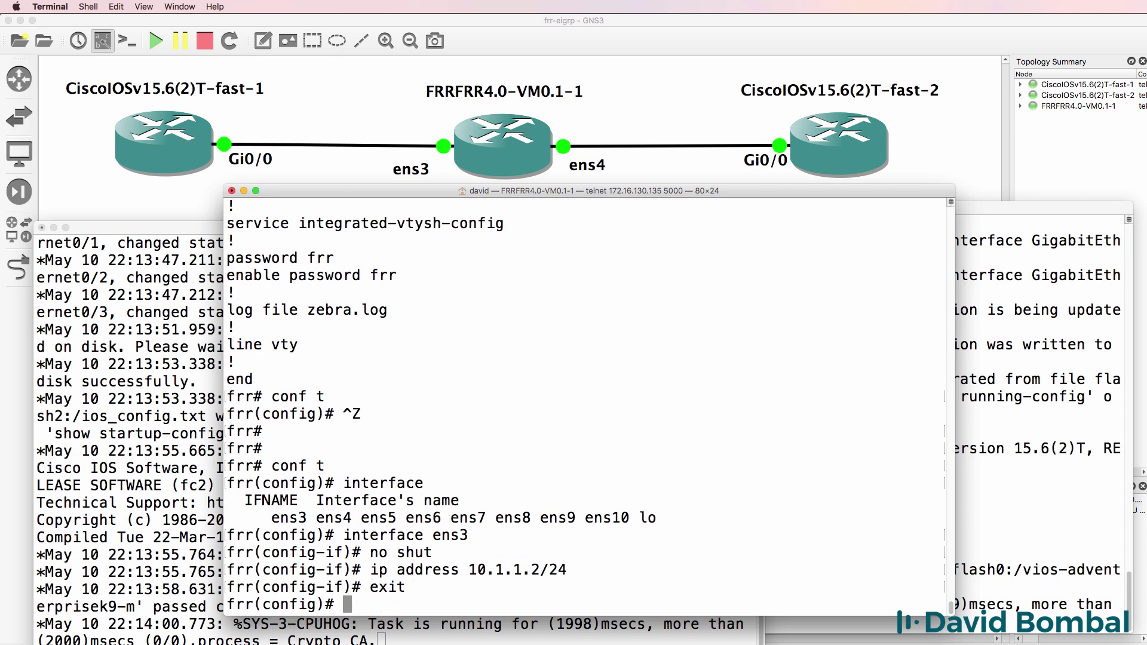
Give ens4 address 10.1.2.1/24, enable it, and check the running config.
text(interface ens4)
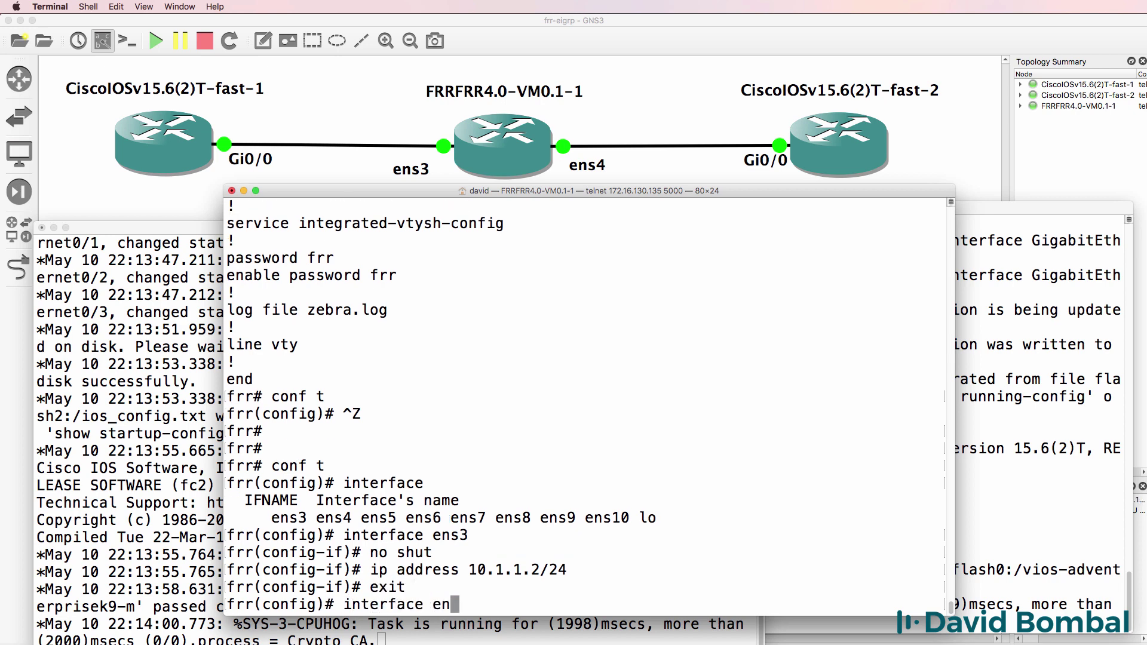
key(Return)
text(ip )
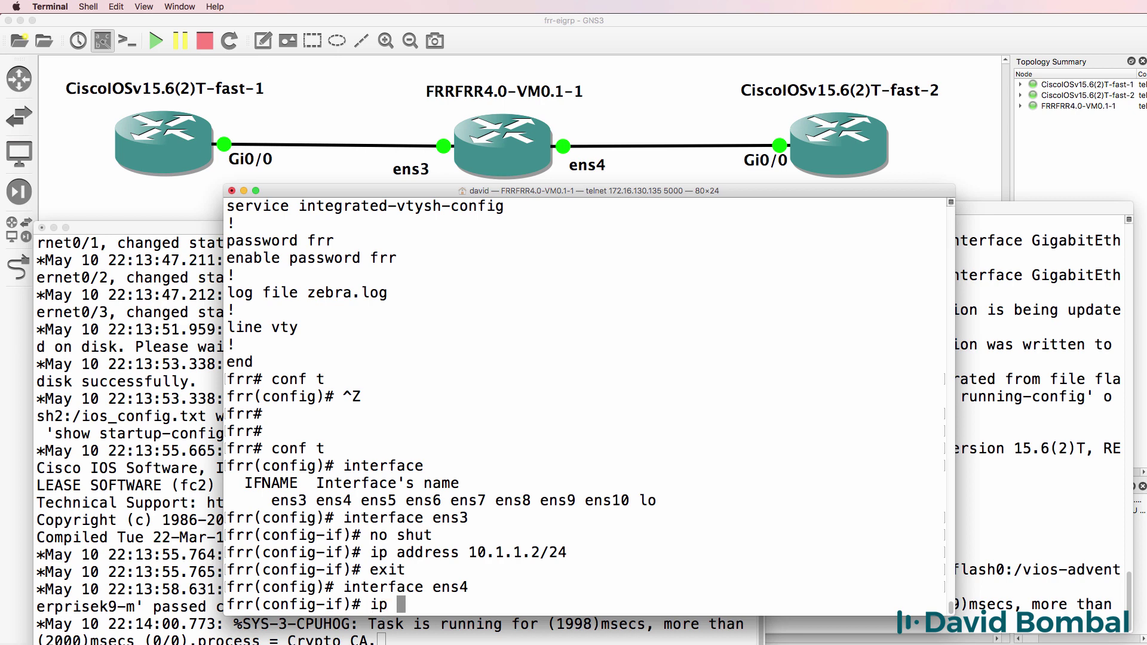
text(address 10.1.2.1/24)
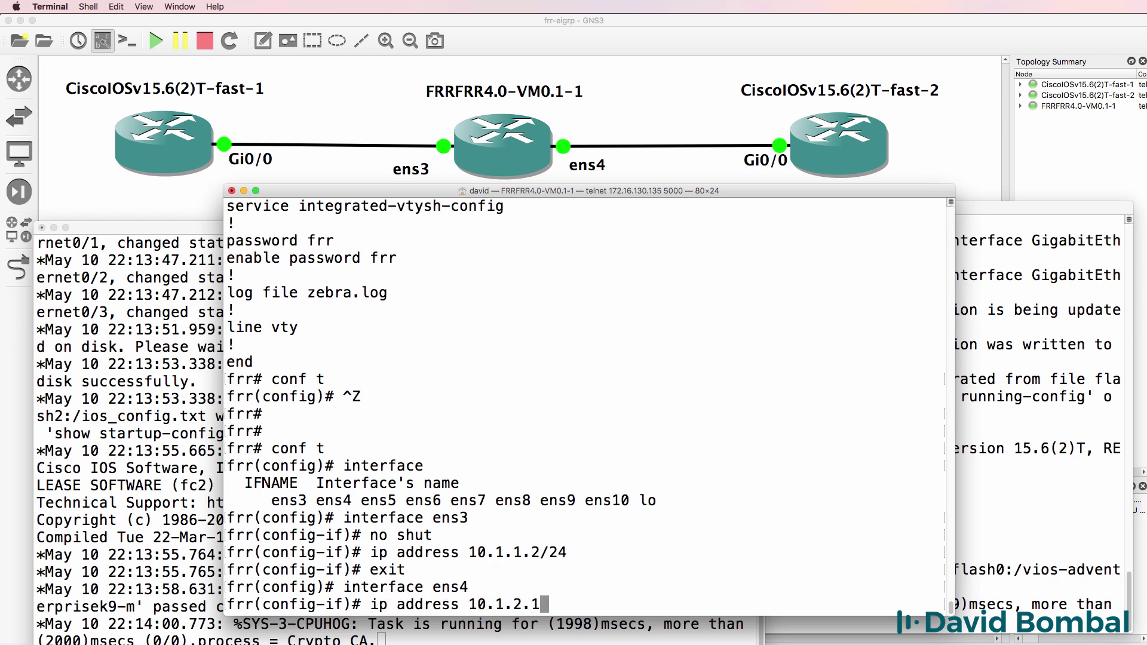
key(Return)
text(no shut)
key(Return)
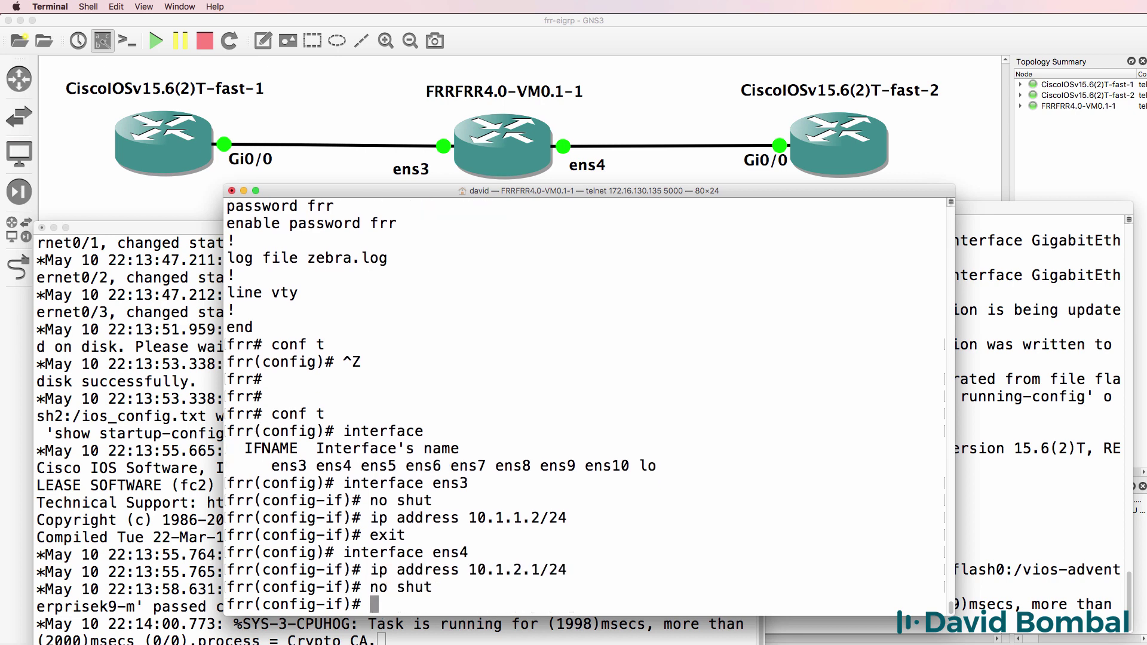
text(end)
key(Return)
key(Return)
key(Return)
key(Return)
text(sh run)
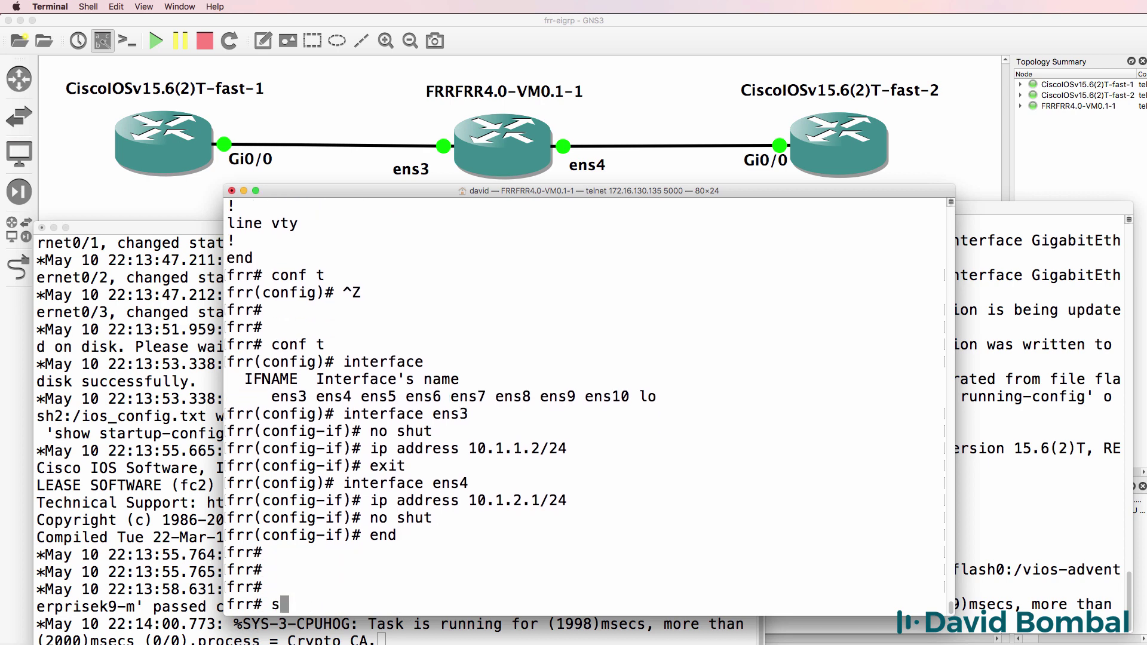
key(Return)
Start the EIGRP process with autonomous system 100 on FRR.
drag(227, 545, 223, 453)
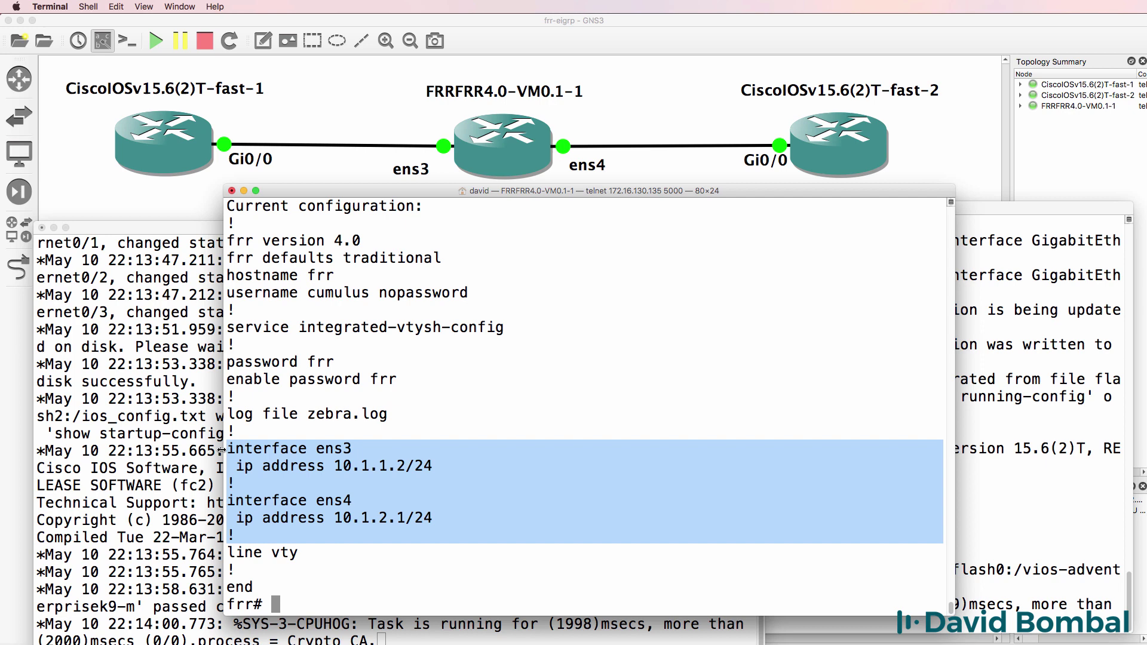
text(conf t)
key(Return)
text(router )
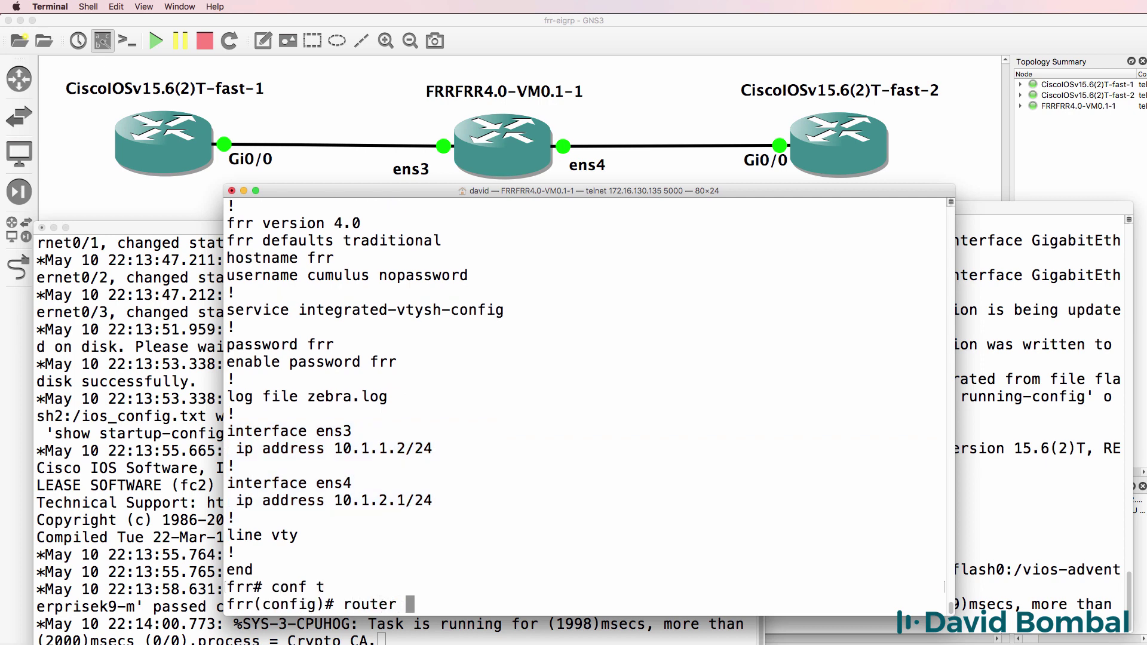
text(eigrp 100)
key(BackSpace)
key(BackSpace)
key(BackSpace)
key(BackSpace)
key(BackSpace)
key(BackSpace)
key(BackSpace)
key(BackSpace)
key(BackSpace)
key(BackSpace)
key(BackSpace)
key(BackSpace)
key(BackSpace)
key(BackSpace)
key(BackSpace)
key(BackSpace)
text(router ?e)
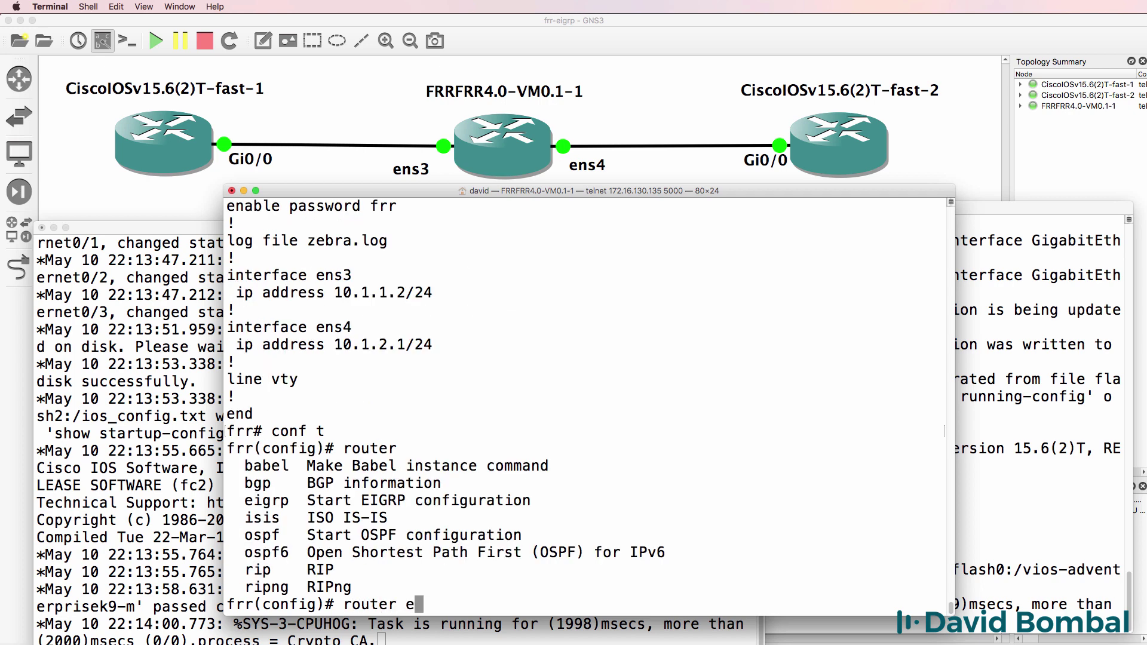
text(igrp ?100)
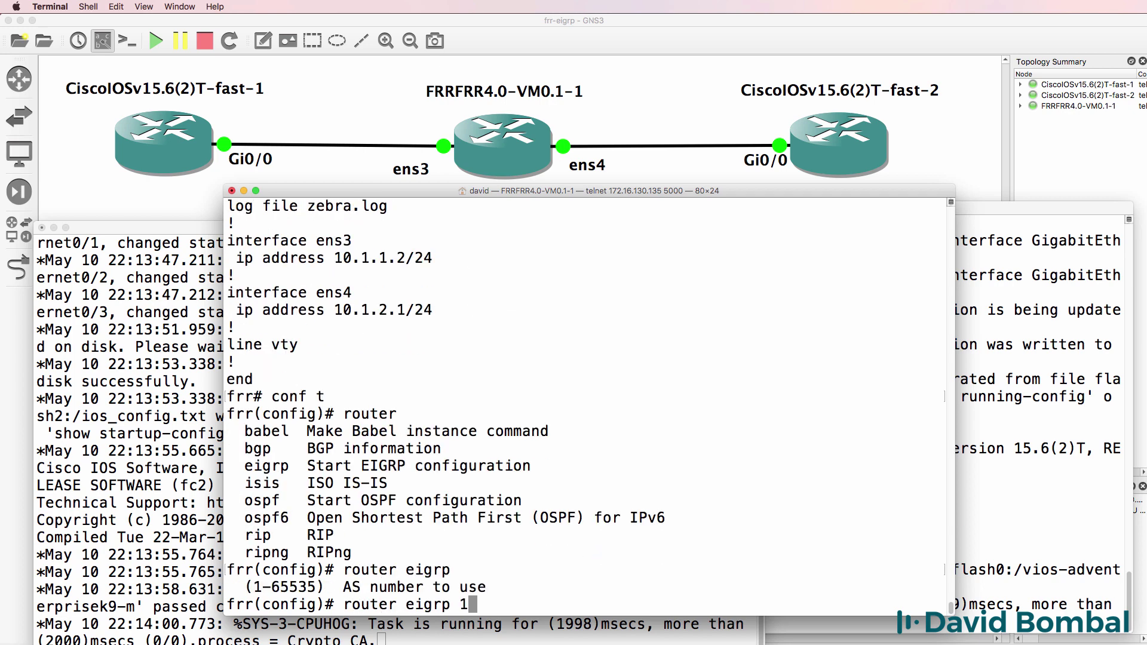
key(Return)
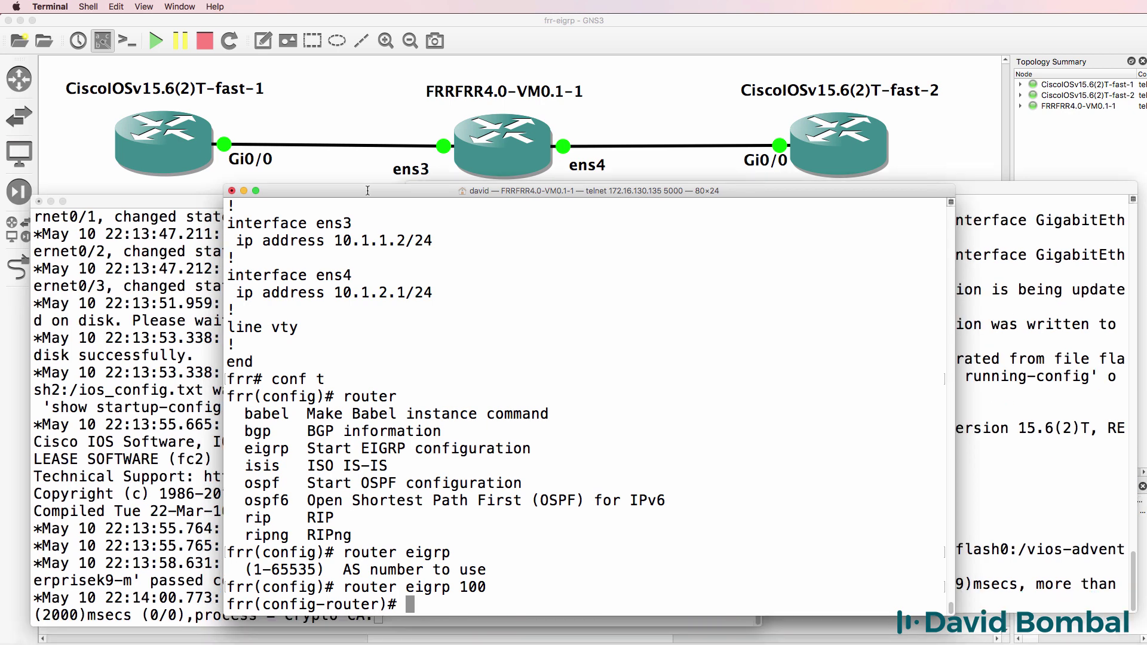
Advertise networks 10.1.1.0/24 and 10.1.2.0/24 in EIGRP 100 and exit configuration.
text(?net)
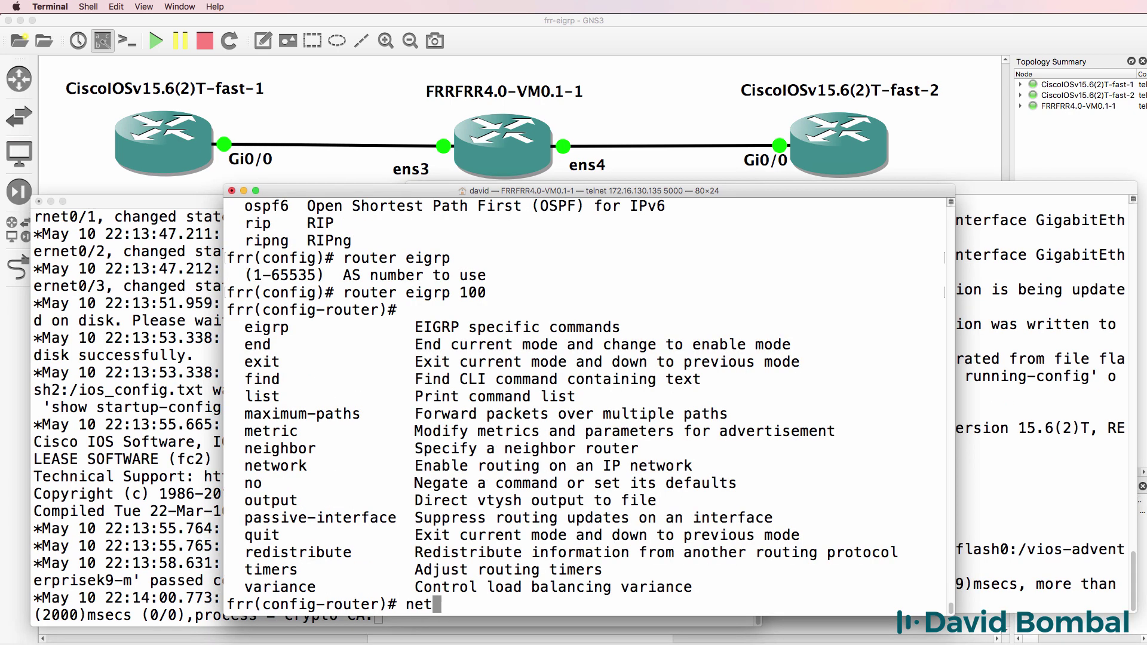
text(work ?10.1)
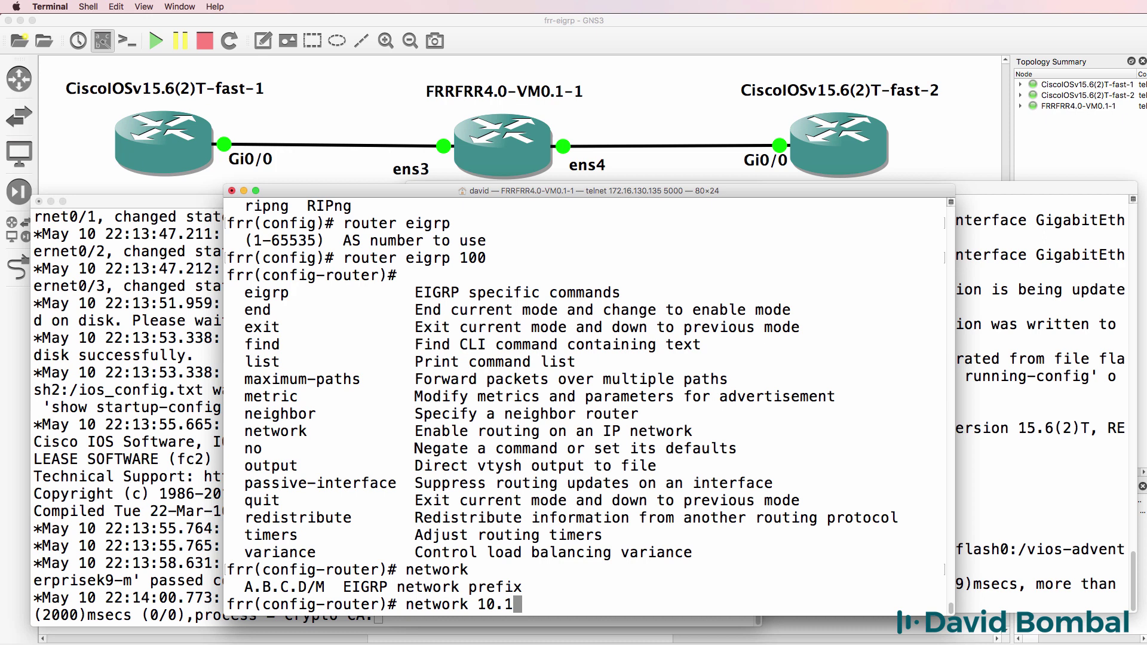
text(.1.0)
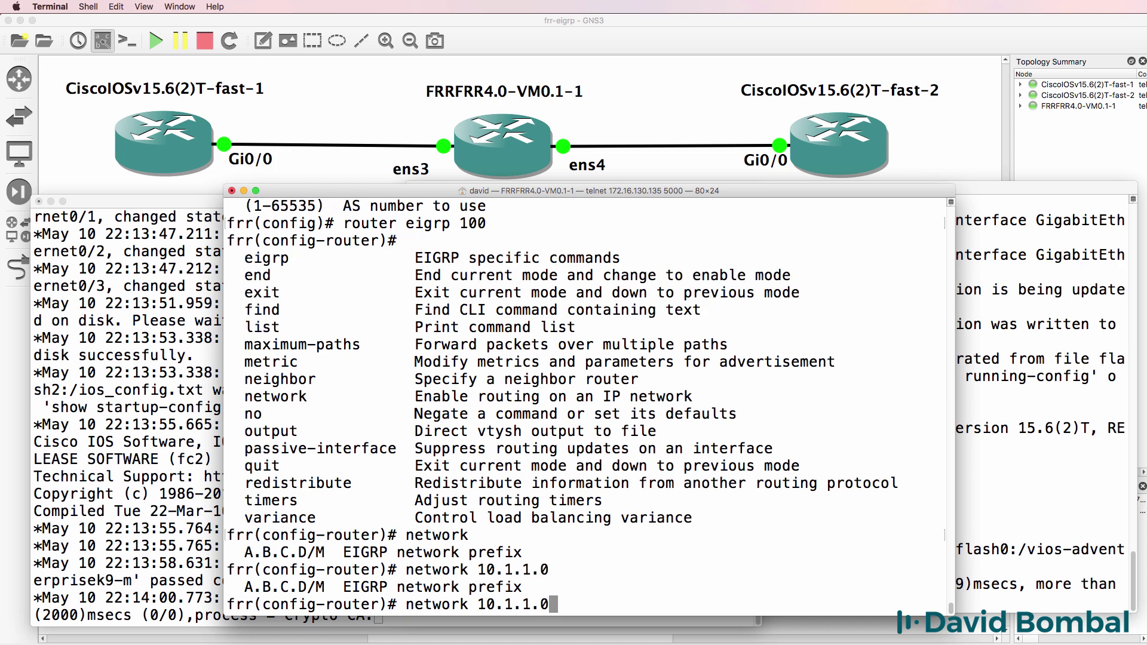
text(?/24)
key(Tab)
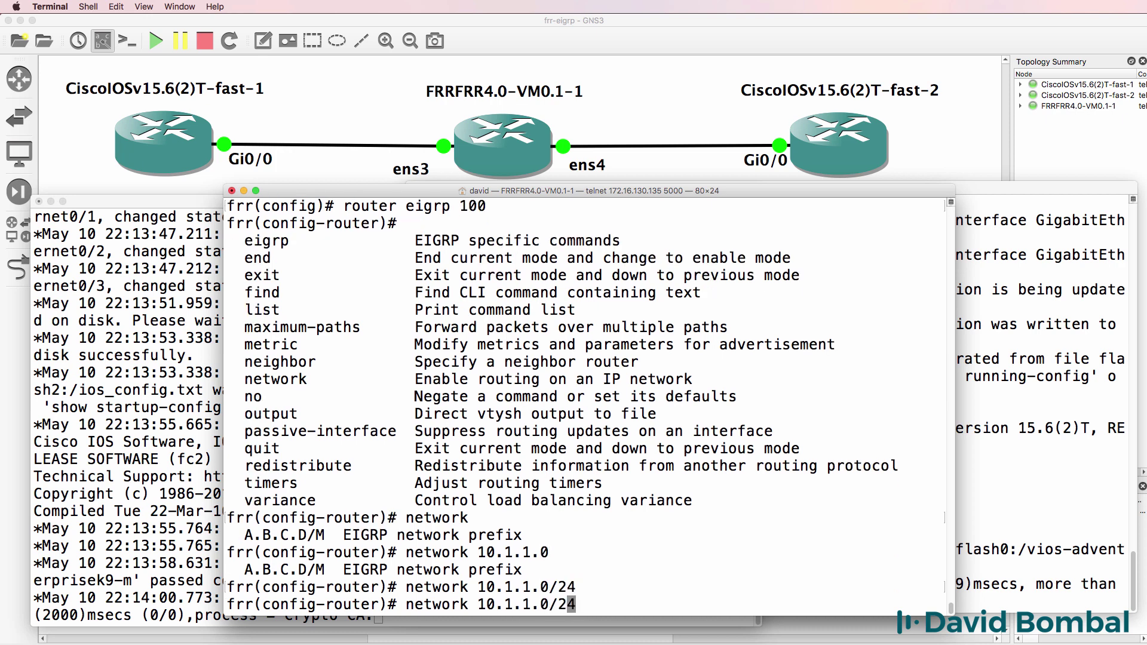
key(Left)
key(Left)
key(Left)
key(Left)
key(Return)
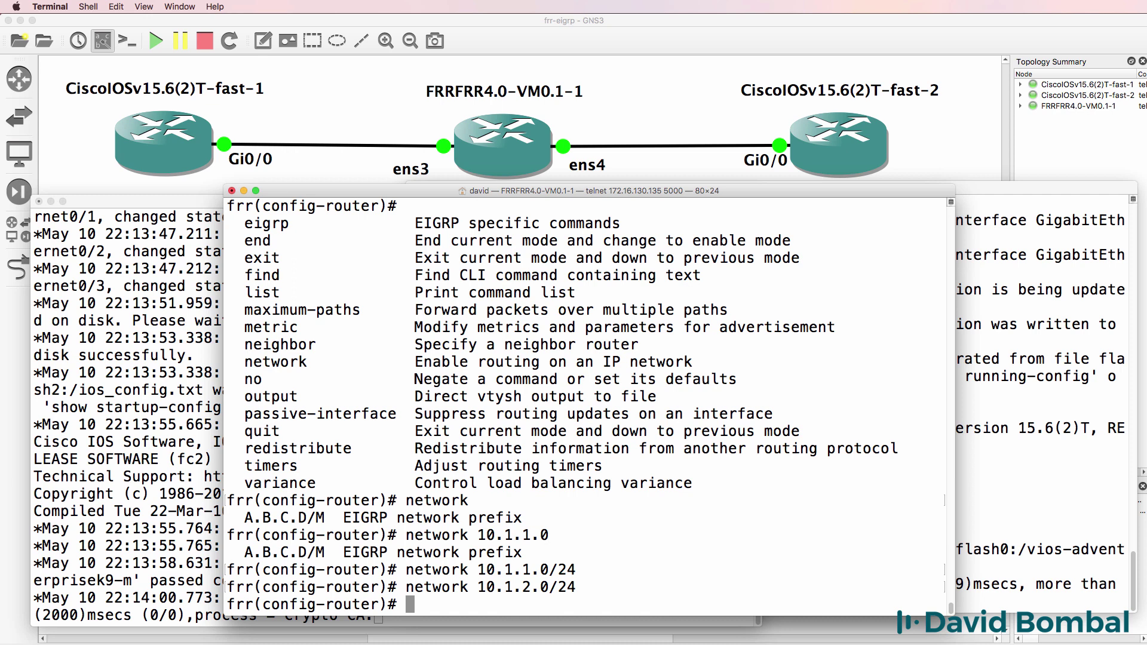
text(end)
key(Return)
List FRR's EIGRP interfaces and inspect the ens3 row: bandwidth, 0 peers, SRTT, hello and hold times.
key(Return)
text(sh)
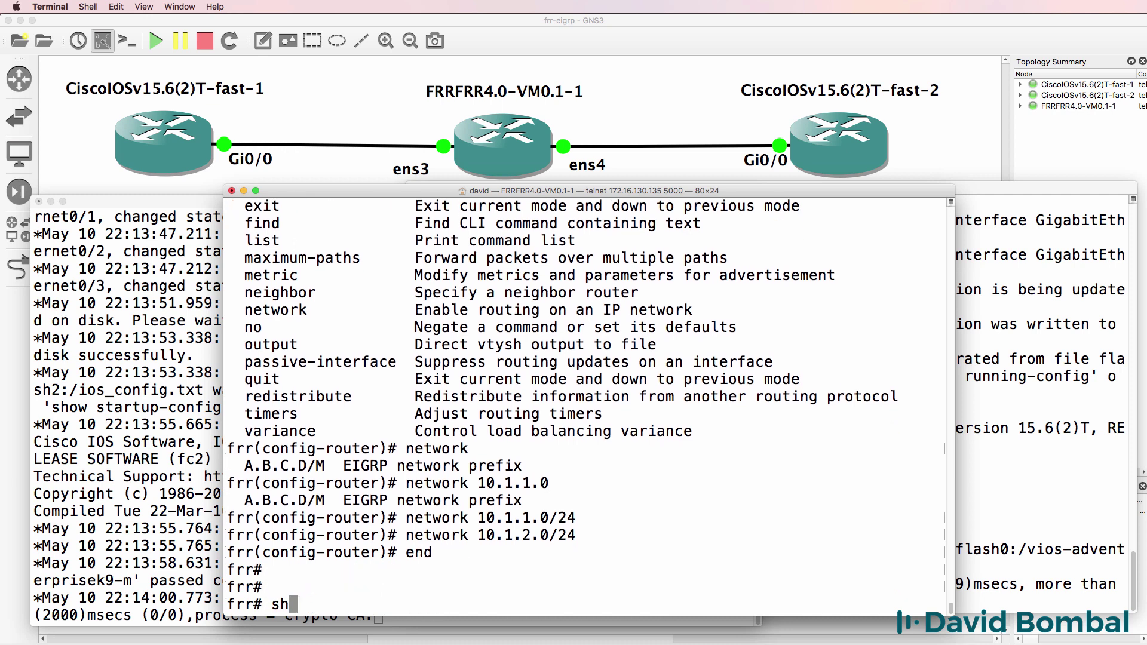
text( ip eigrp interfaces)
key(Return)
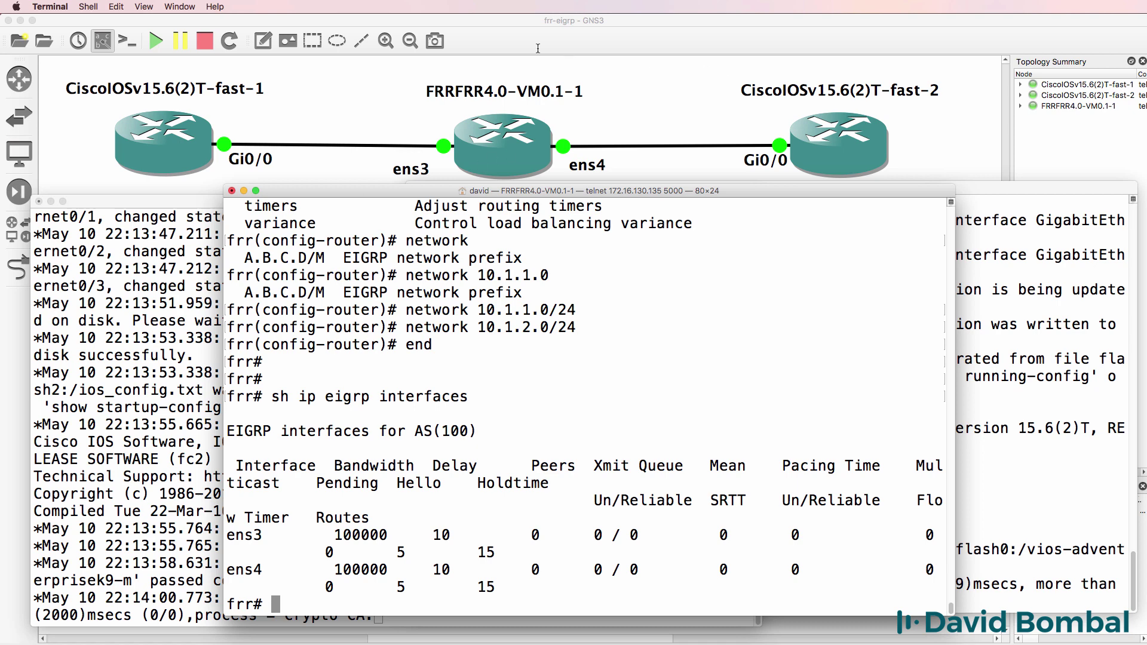
drag(959, 241, 1146, 241)
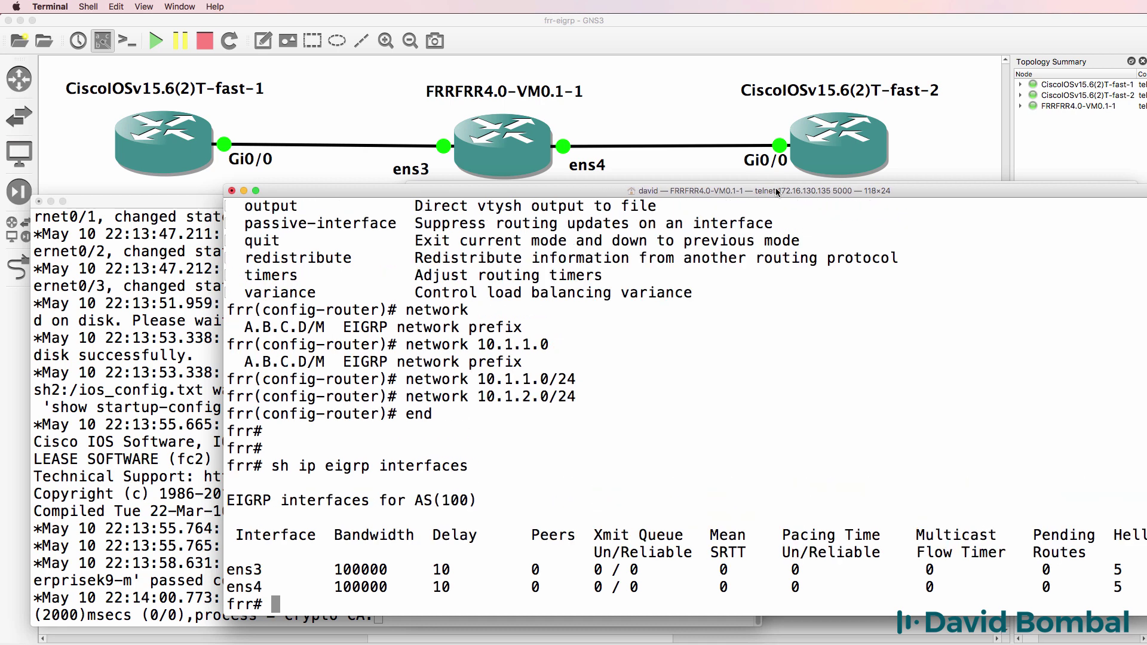
drag(780, 191, 606, 192)
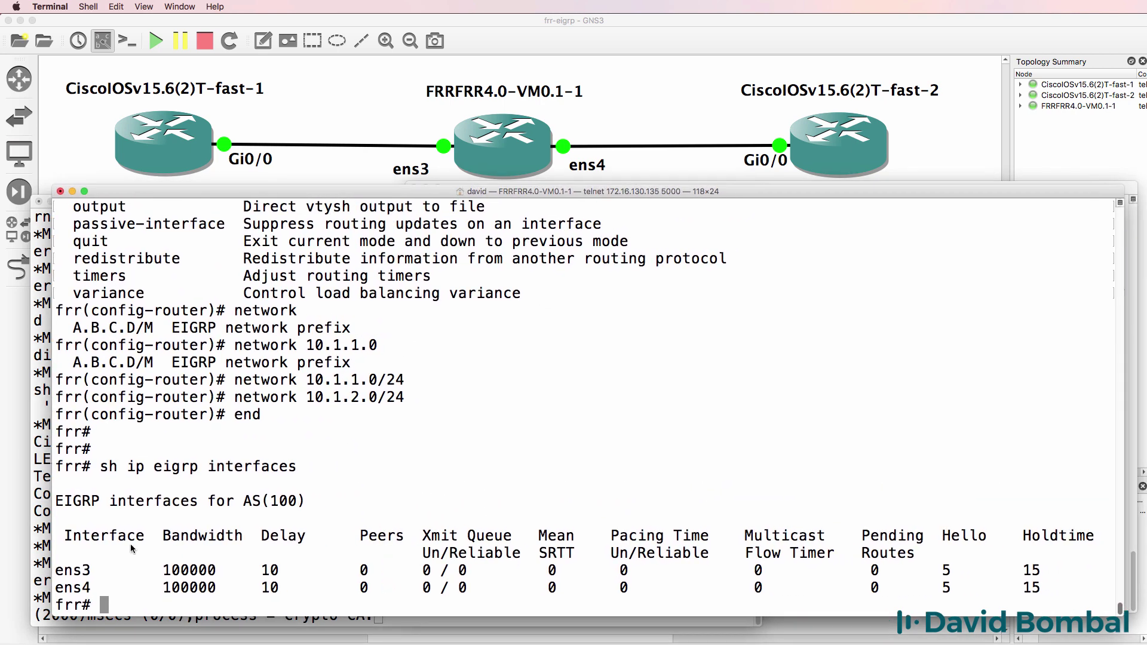
drag(100, 572, 55, 573)
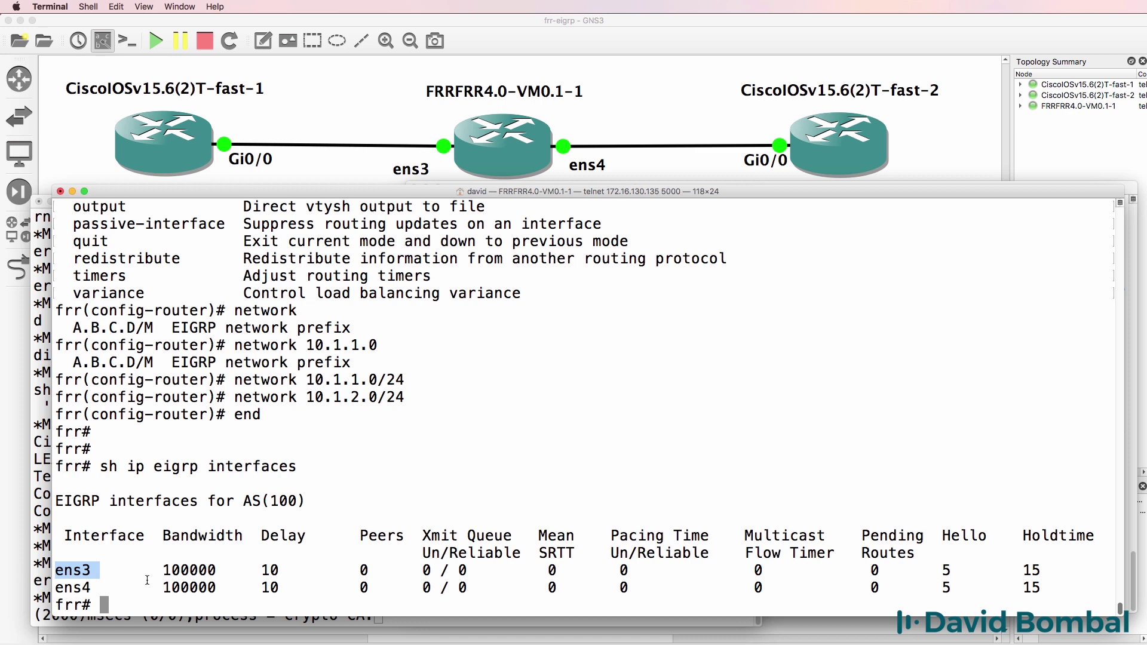
double_click(209, 572)
drag(278, 557, 261, 573)
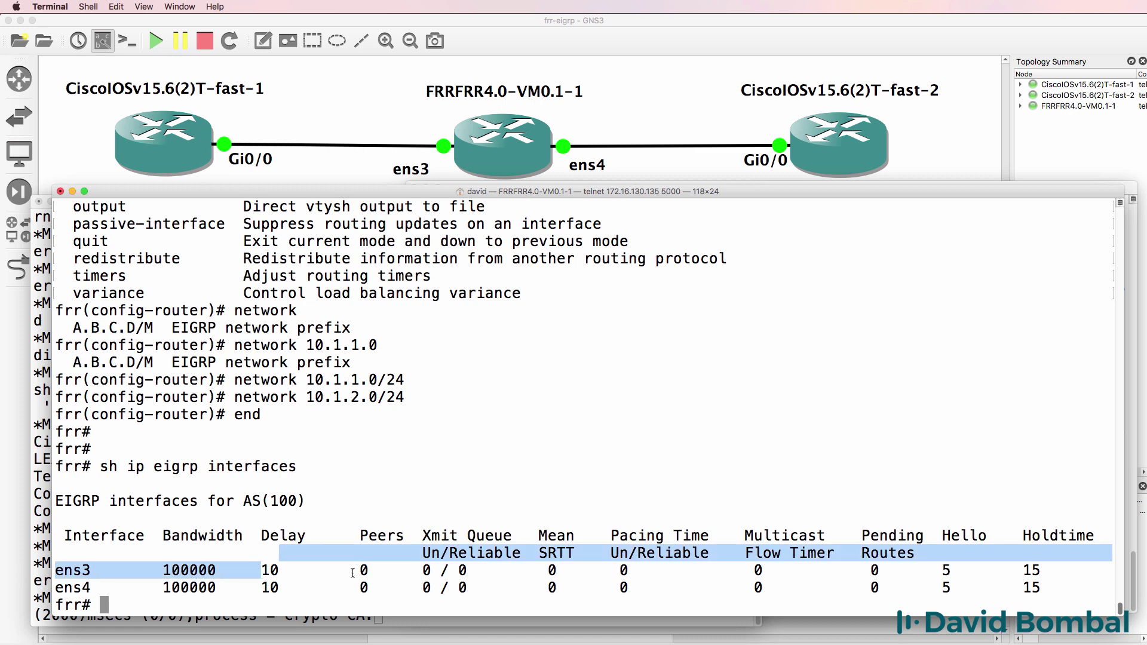
drag(352, 572, 378, 572)
drag(540, 570, 582, 573)
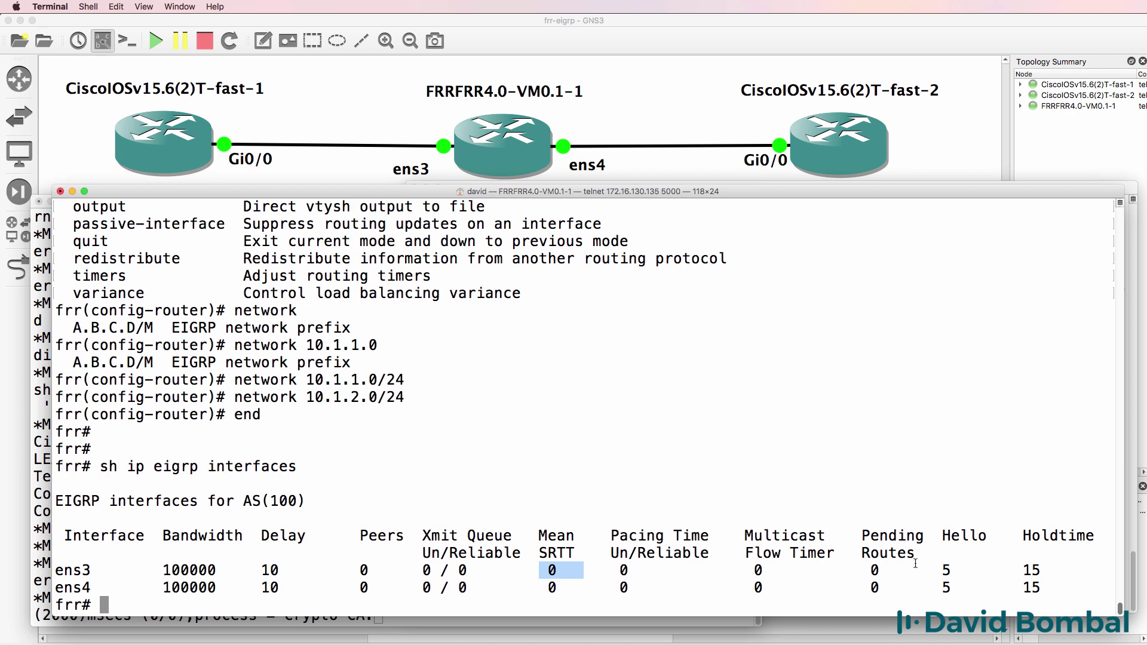
drag(915, 564, 1127, 572)
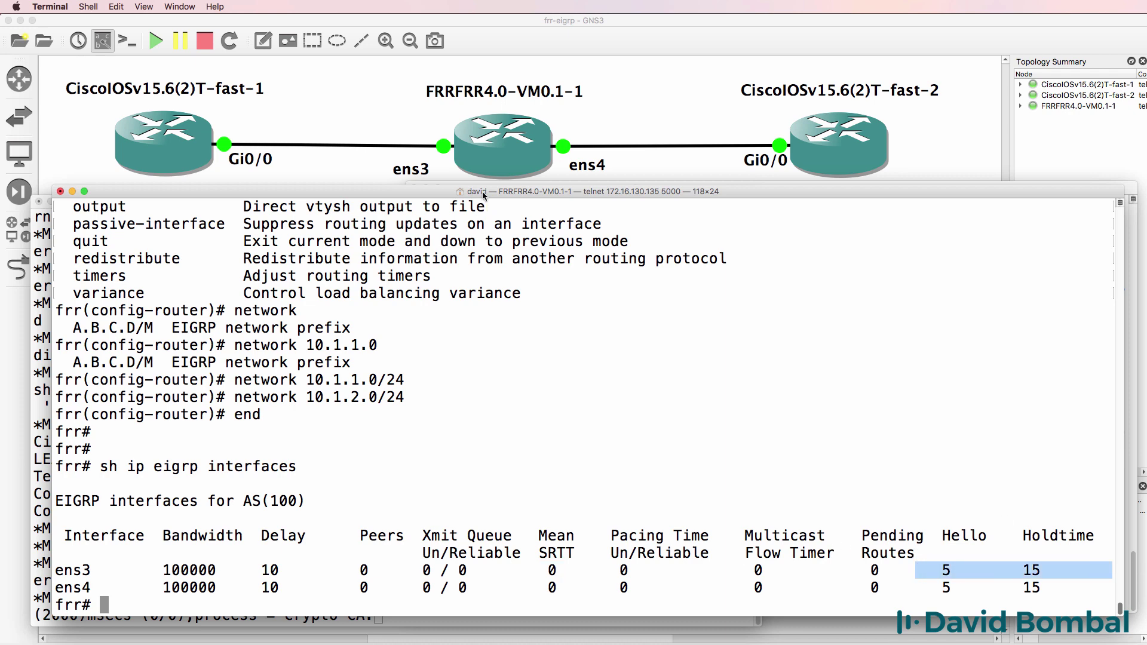
Show FRR's EIGRP neighbors, confirming the AS 100 neighbor table is still empty.
drag(453, 195, 484, 205)
text(show ip eigrp nei)
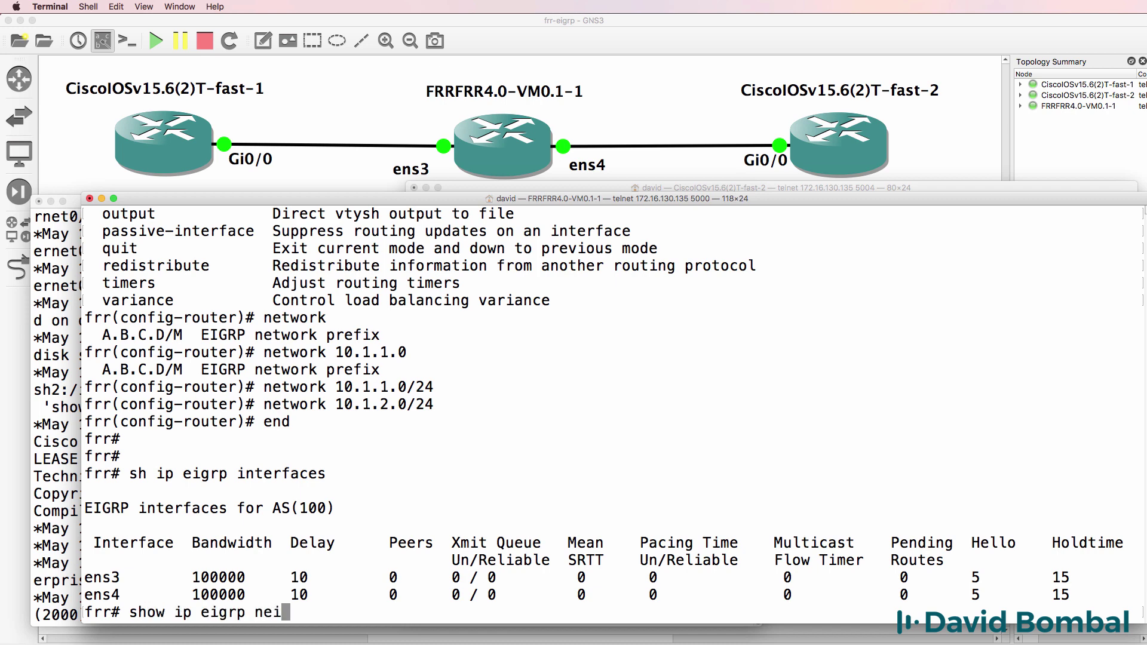
key(Return)
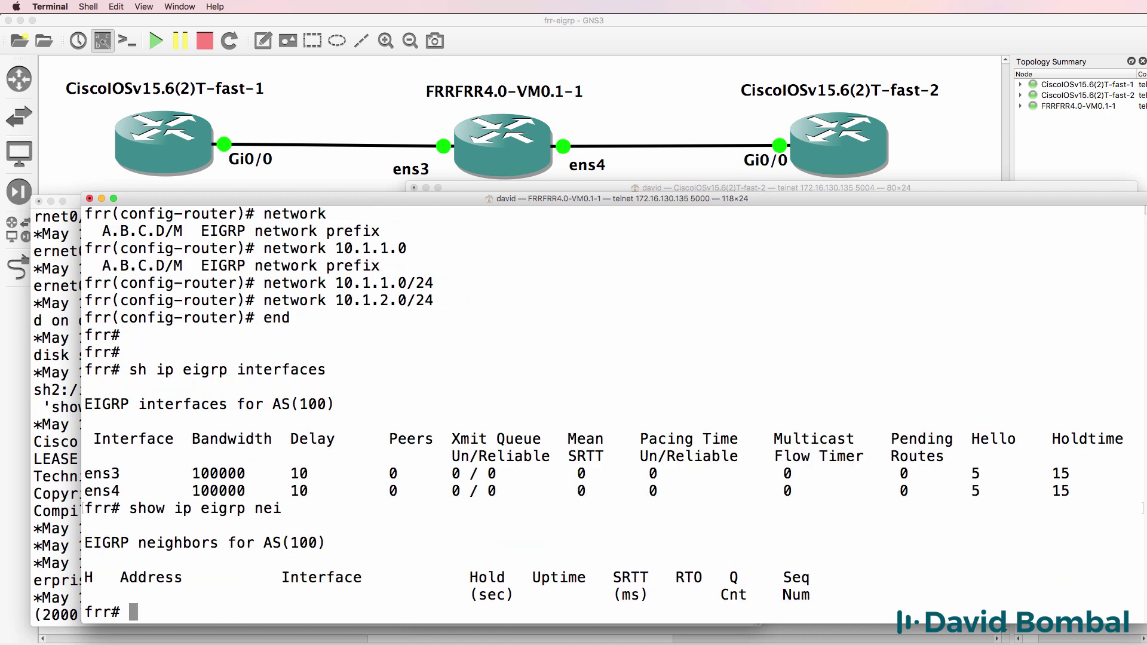
drag(227, 204, 539, 203)
Name the first router Cisco1 and bring up g0/0 with 10.1.1.1 255.255.255.0.
click(299, 201)
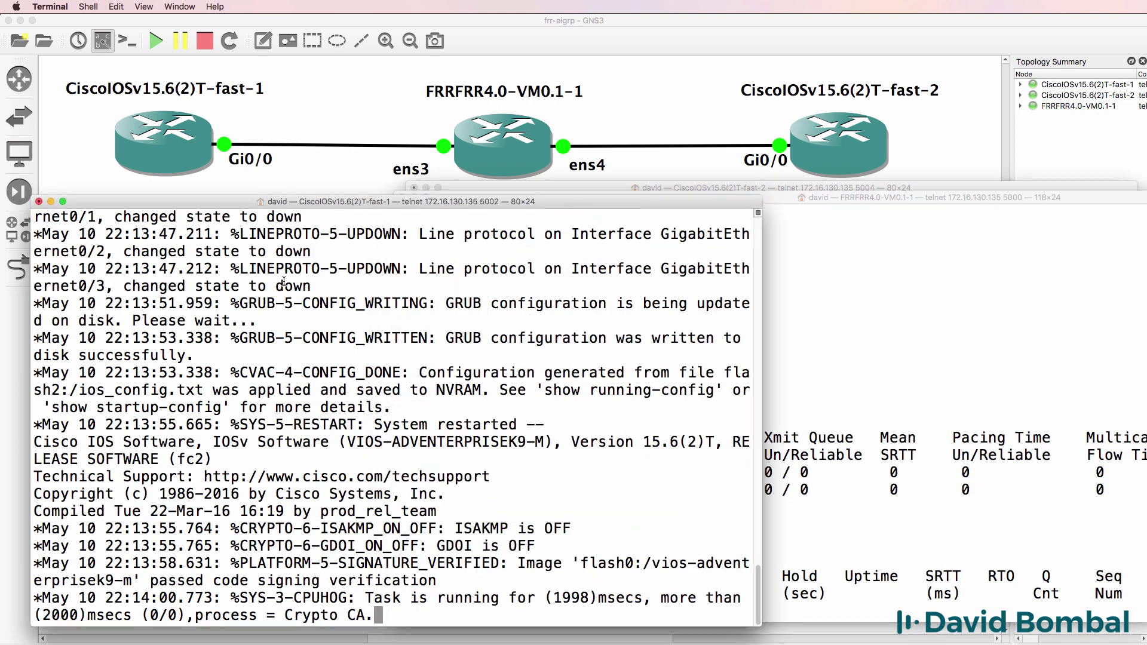
key(Return)
text(conf t)
key(Return)
text(host )
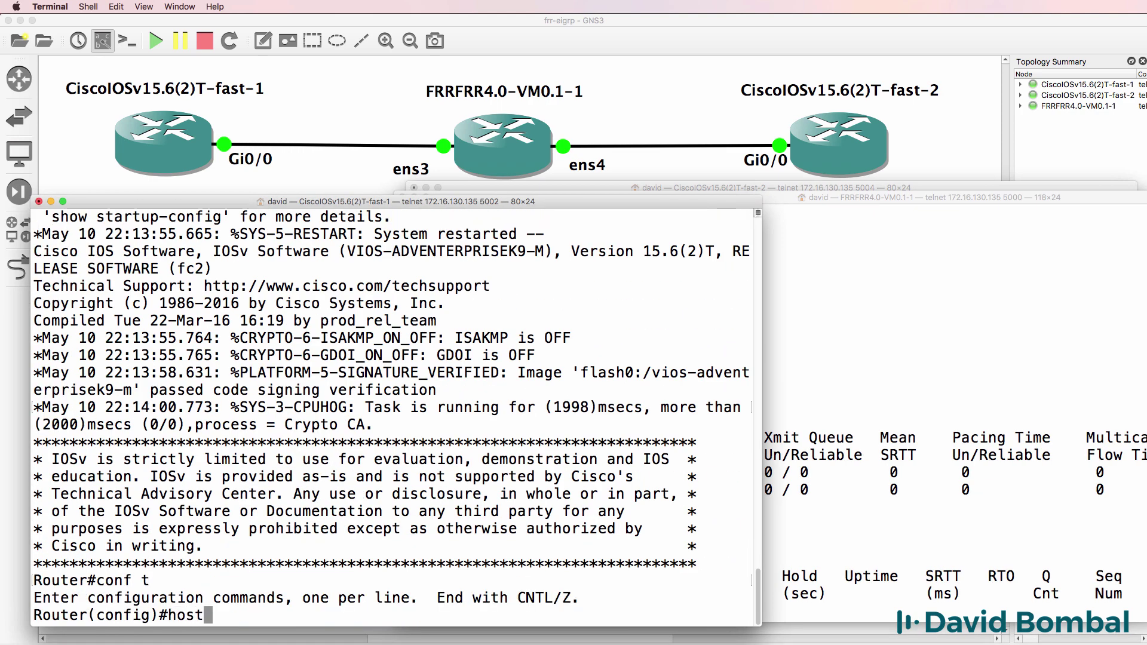
text(Cisco1)
key(Return)
text(i)
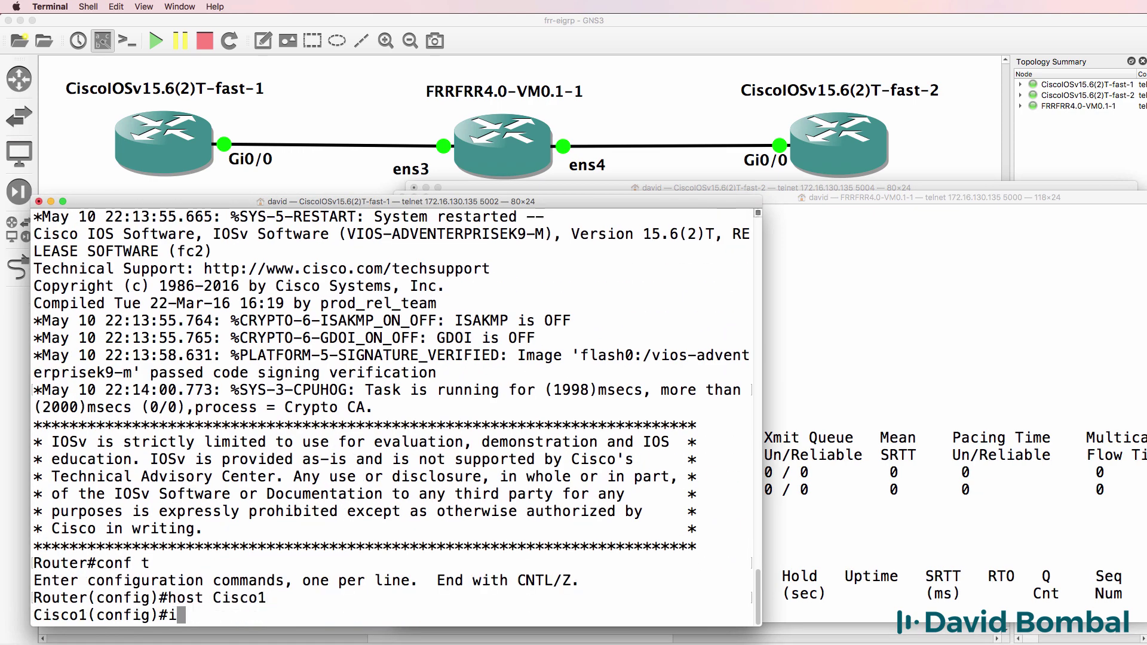
text(nt g0/0)
key(Return)
text(no shut)
key(Return)
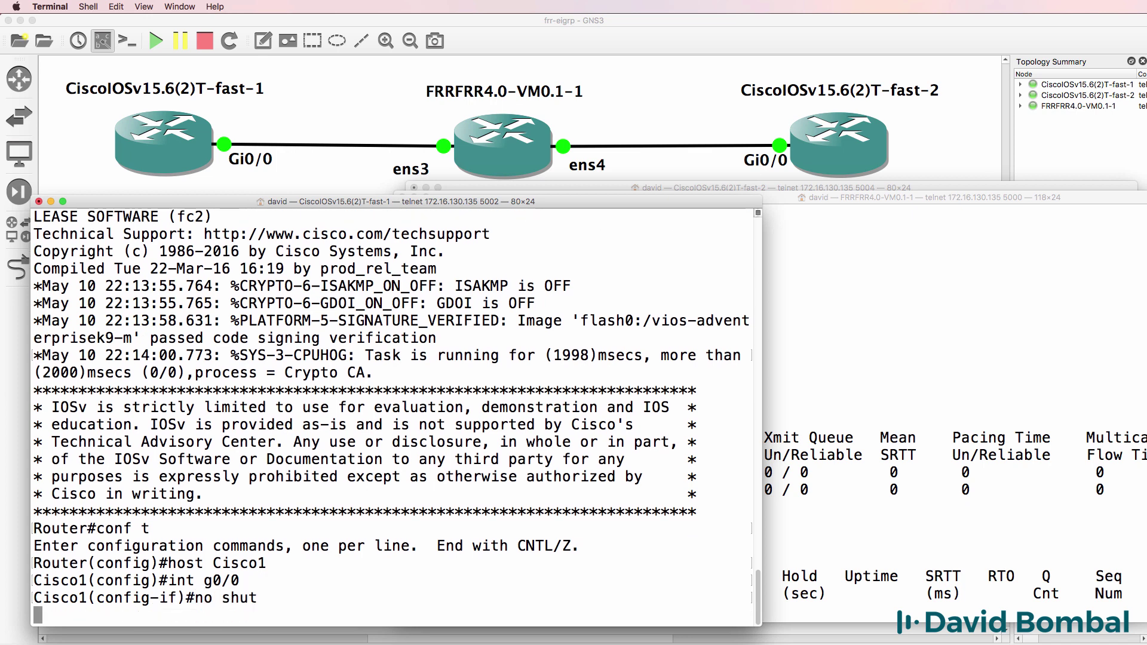
text(ip add)
key(Tab)
text(10.1.1.1 )
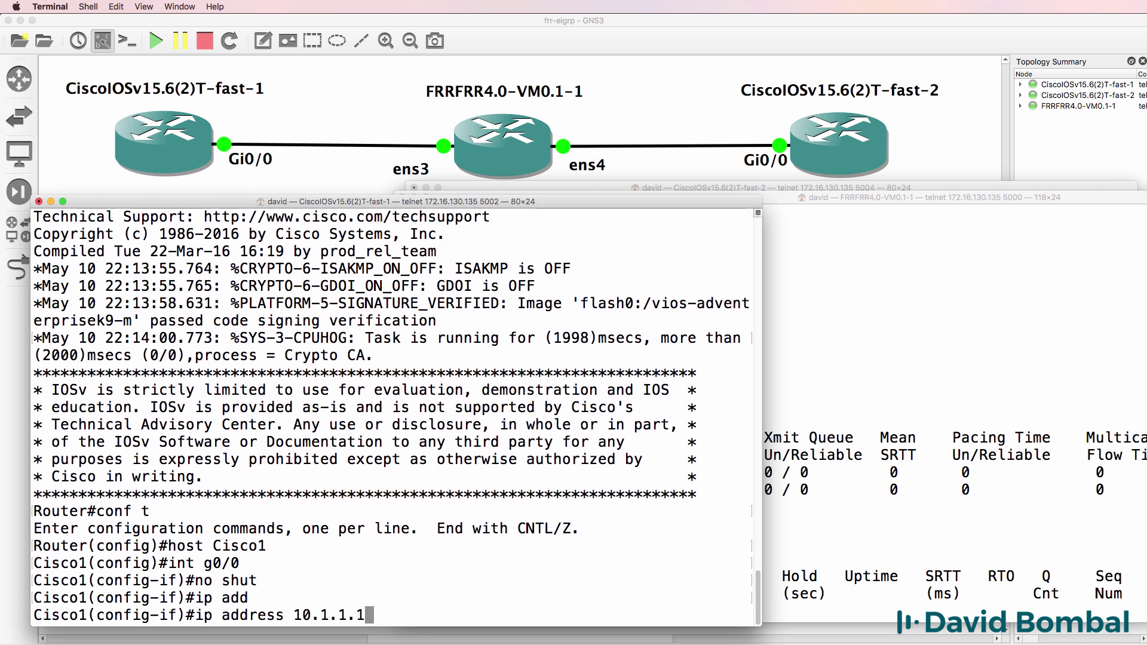
text(255.255.255.0)
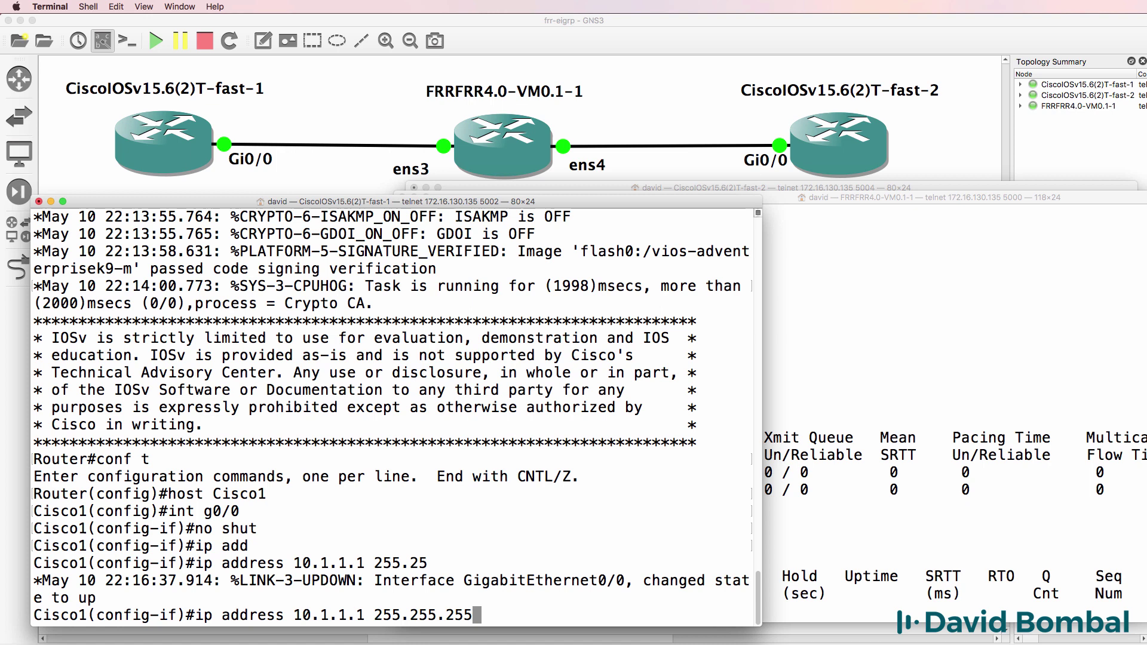
key(Return)
Run EIGRP 100 on network 10.0.0.0 without auto-summary, noting the new adjacency with 10.1.1.2.
text(router e)
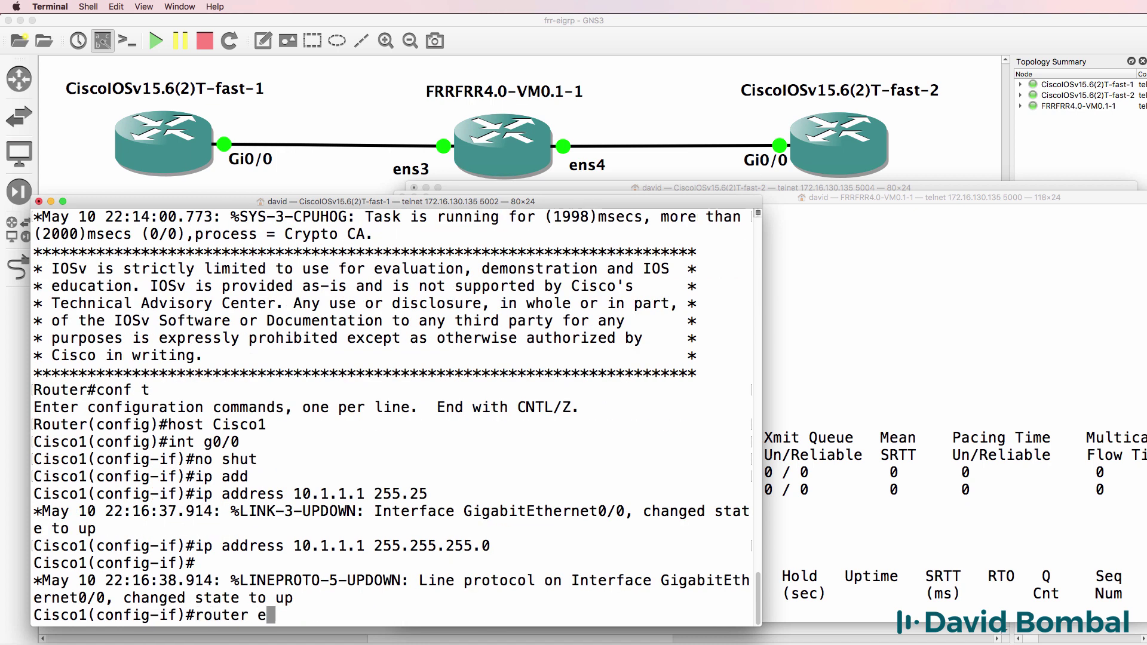
text(igrp 100)
key(Return)
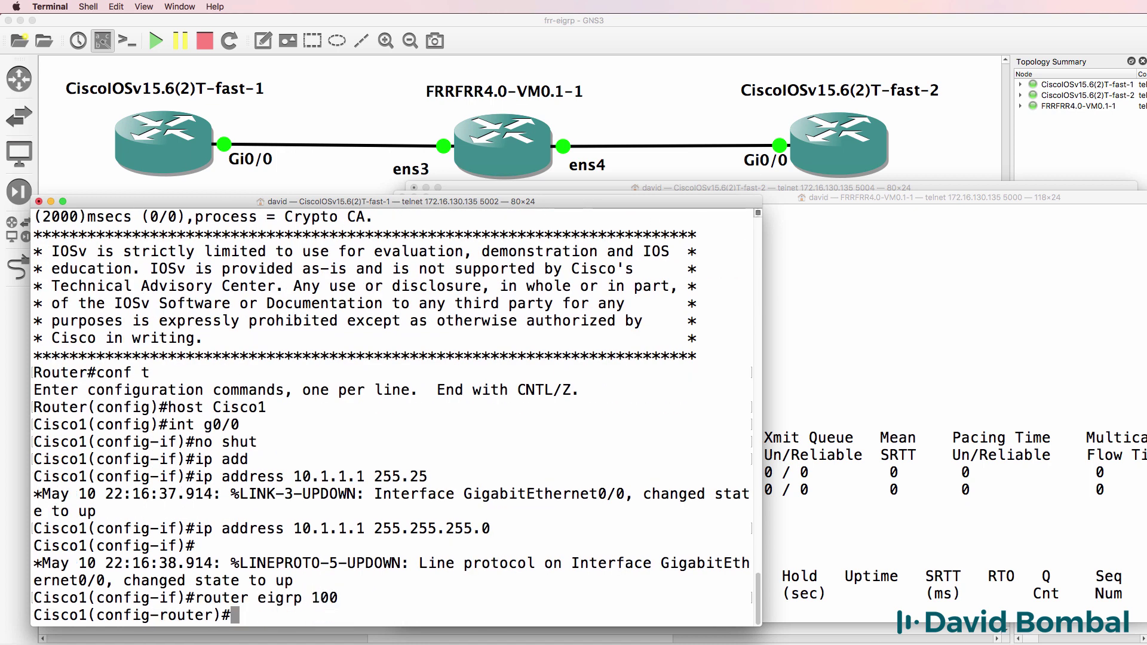
text(net)
key(Tab)
text(10.0.0)
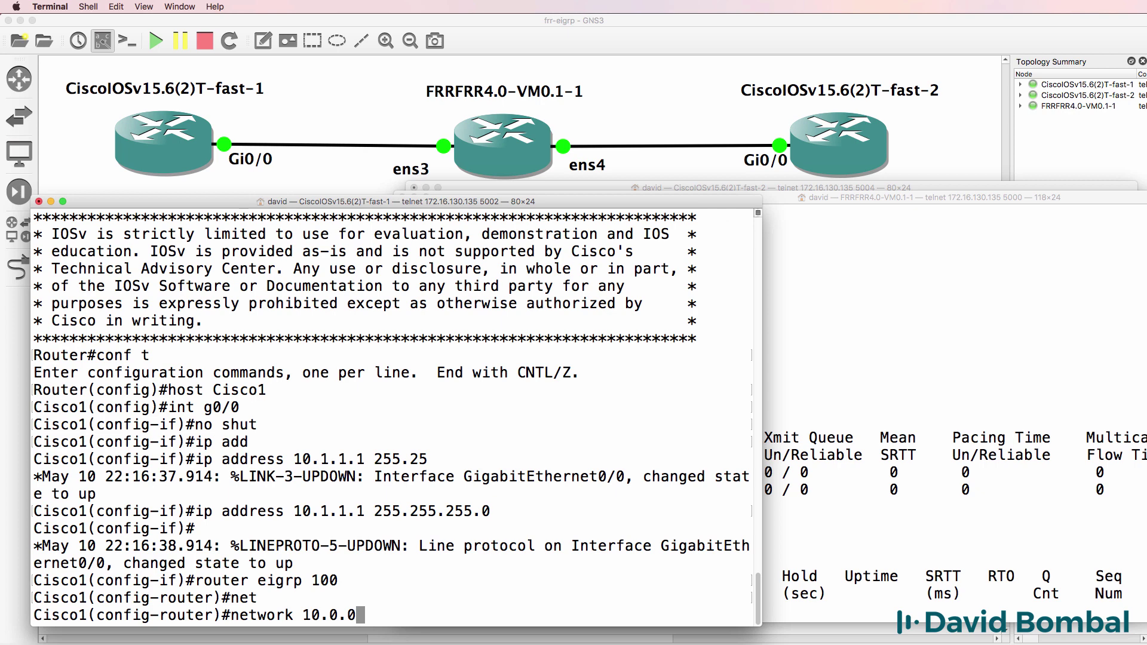
text(.0)
key(Return)
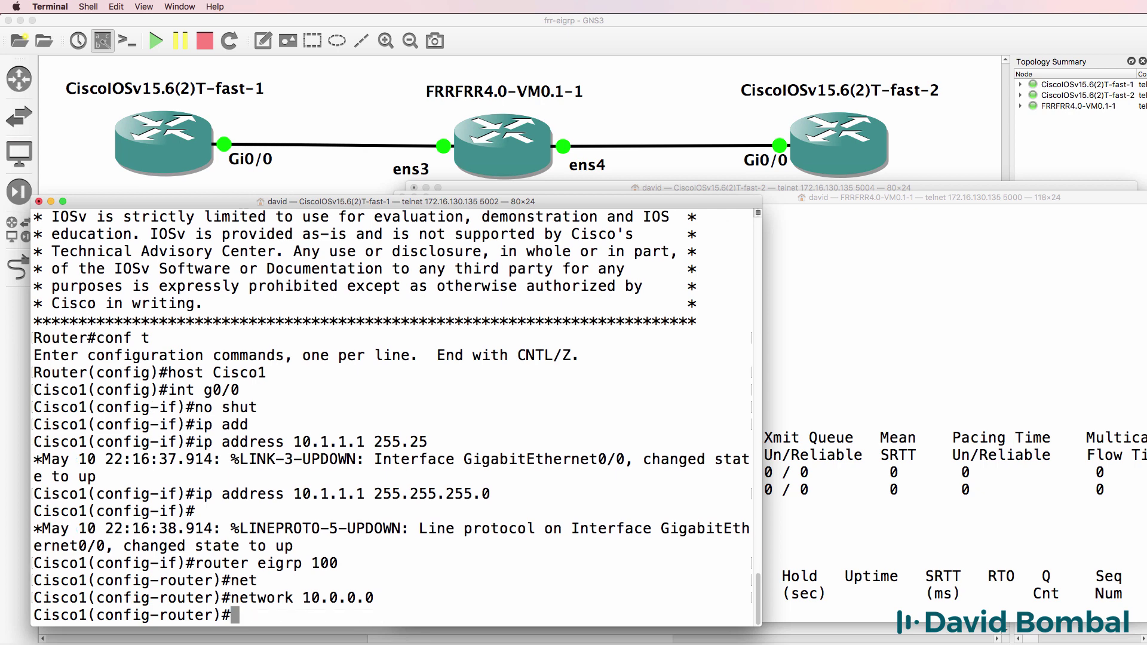
text(no au)
key(Tab)
key(Return)
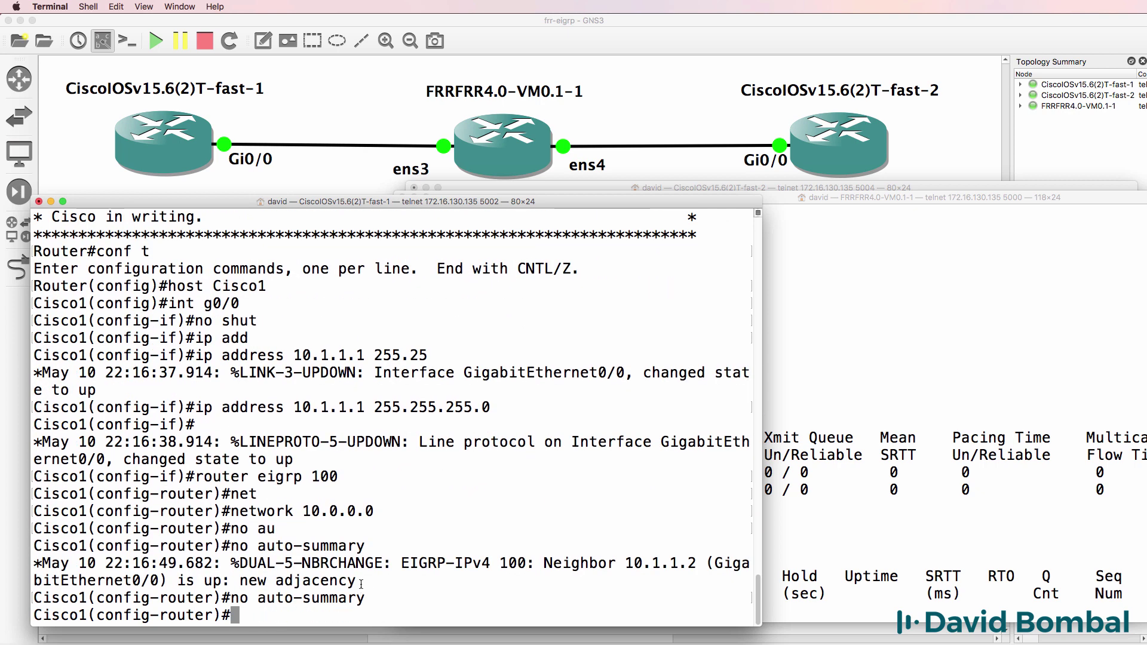
drag(357, 580, 1, 557)
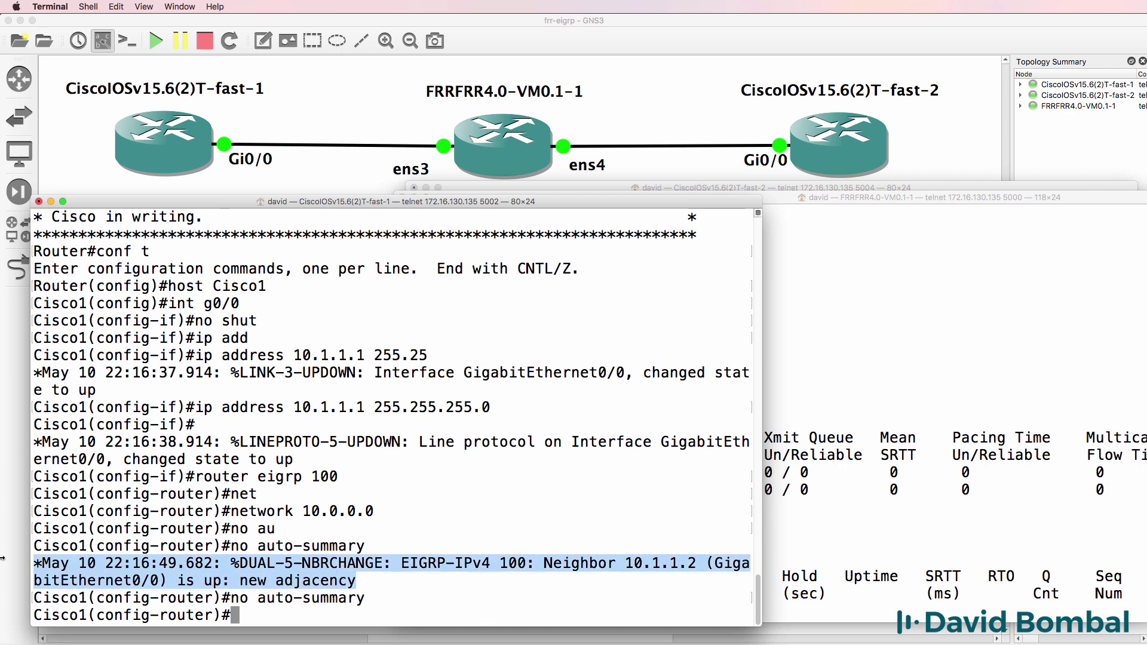
key(Return)
key(Return)
key(Return)
text(end)
key(Return)
key(Return)
key(Return)
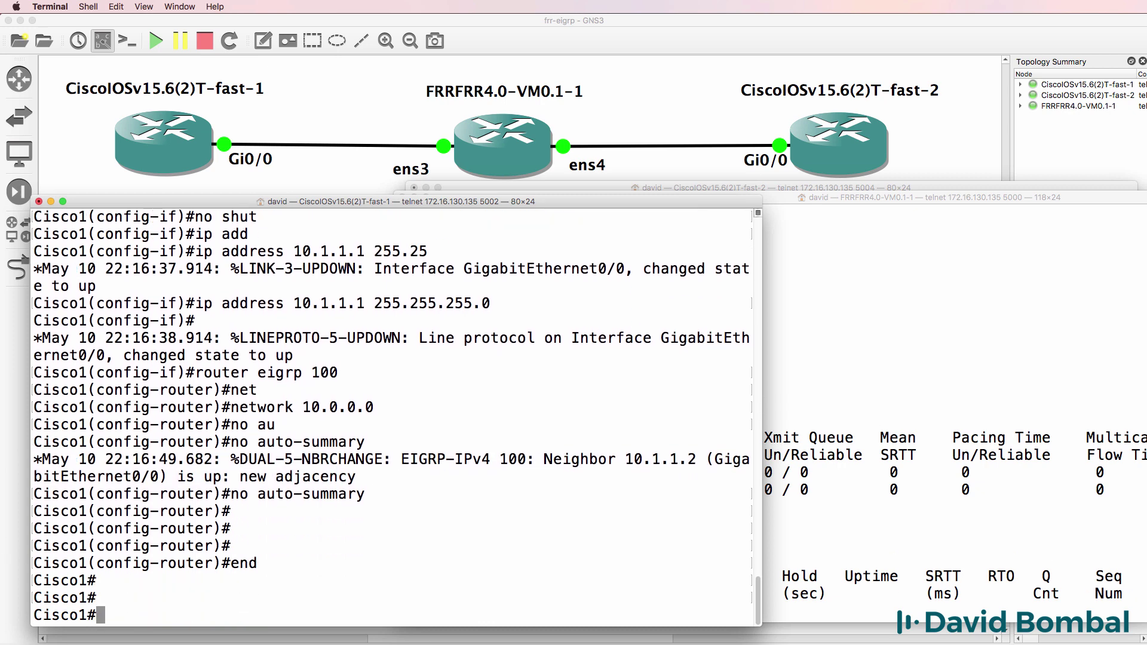
text(show i)
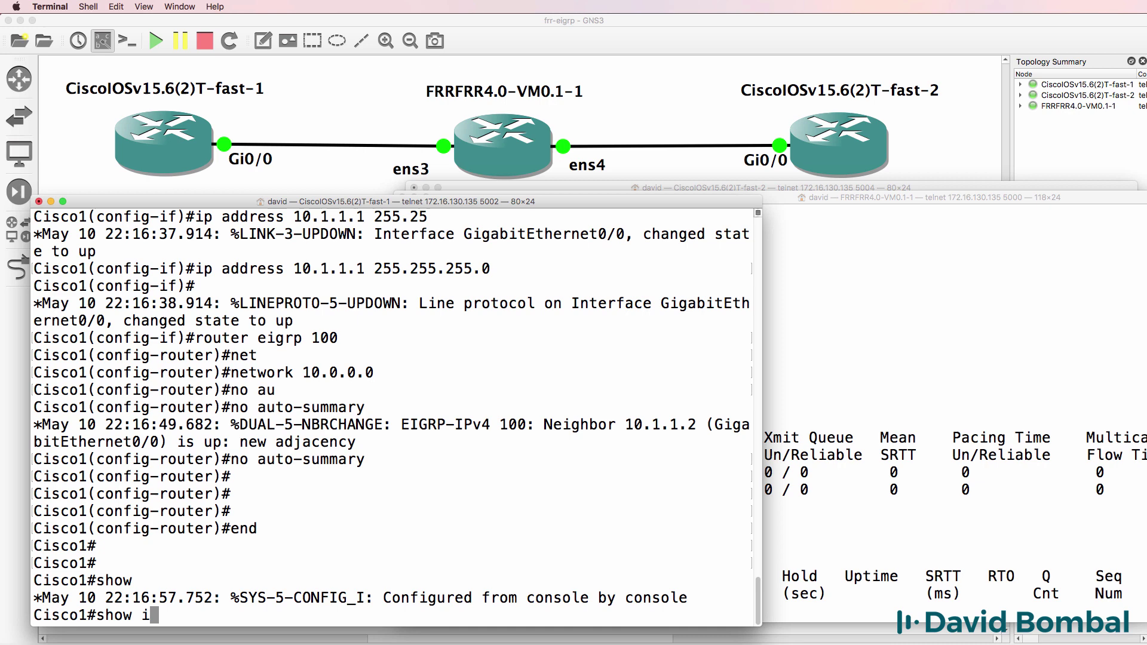
text(p)
Confirm Cisco1's EIGRP neighbor table lists 10.1.1.2 on Gi0/0.
key(Tab)
text(ei)
key(Tab)
text(n)
key(Tab)
key(Return)
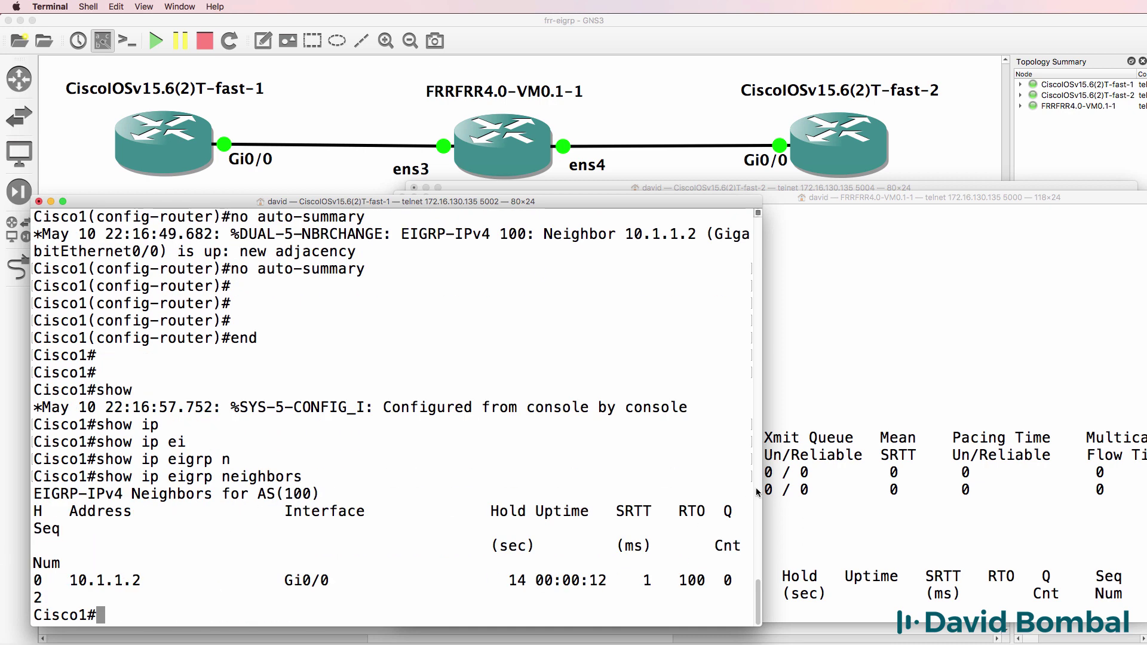
drag(768, 496, 861, 496)
drag(105, 615, 74, 580)
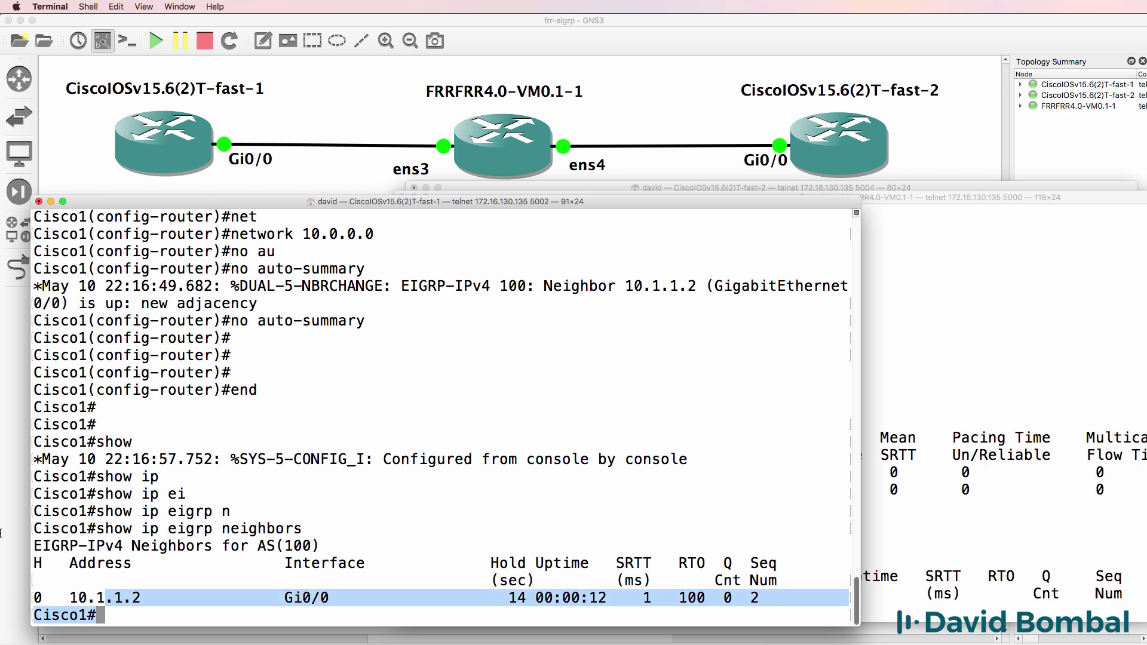
On FRR, check OSPF then EIGRP neighbors, confirming 10.1.1.1 appears on ens3.
key(super+grave)
text(sh)
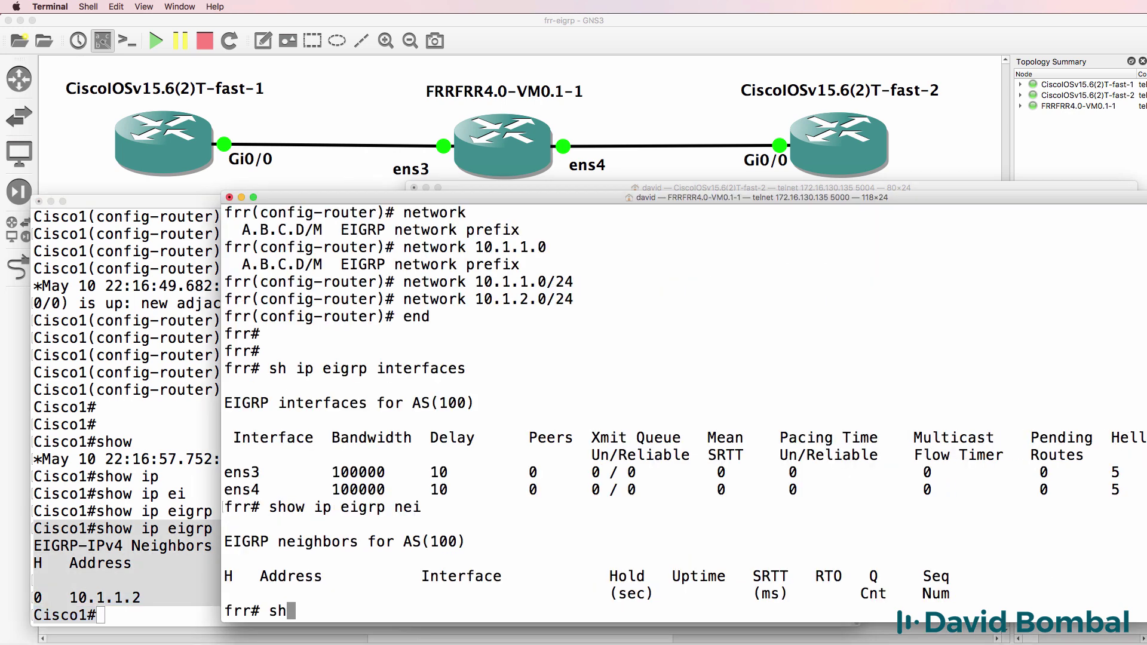
text(ow ip ospf nei)
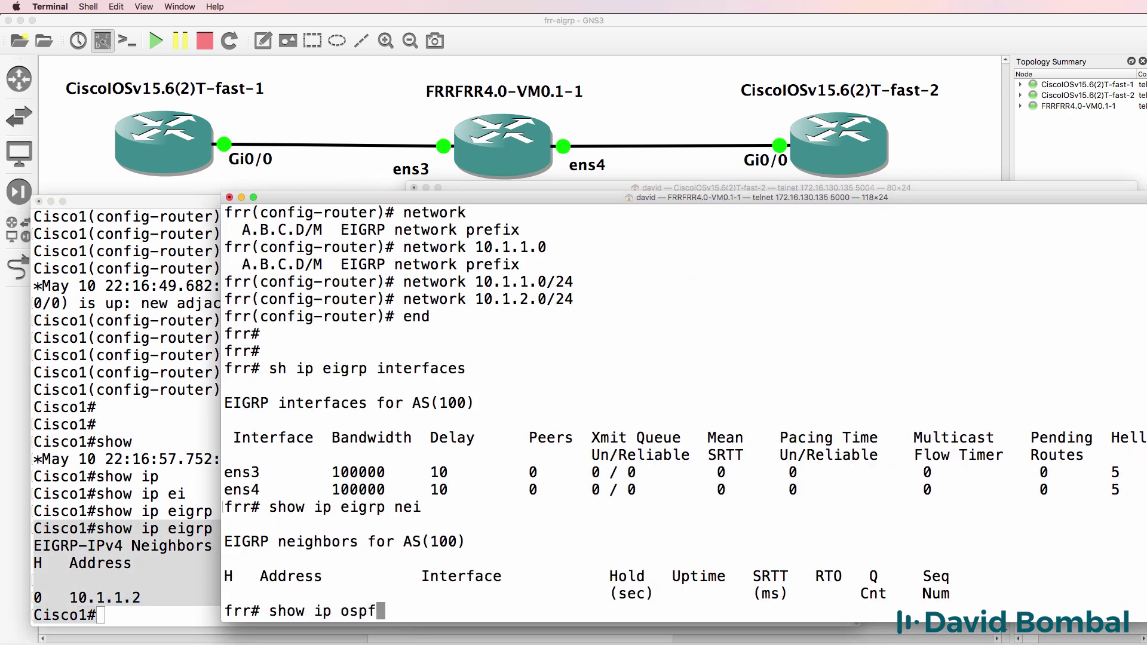
key(Return)
key(Up)
key(Up)
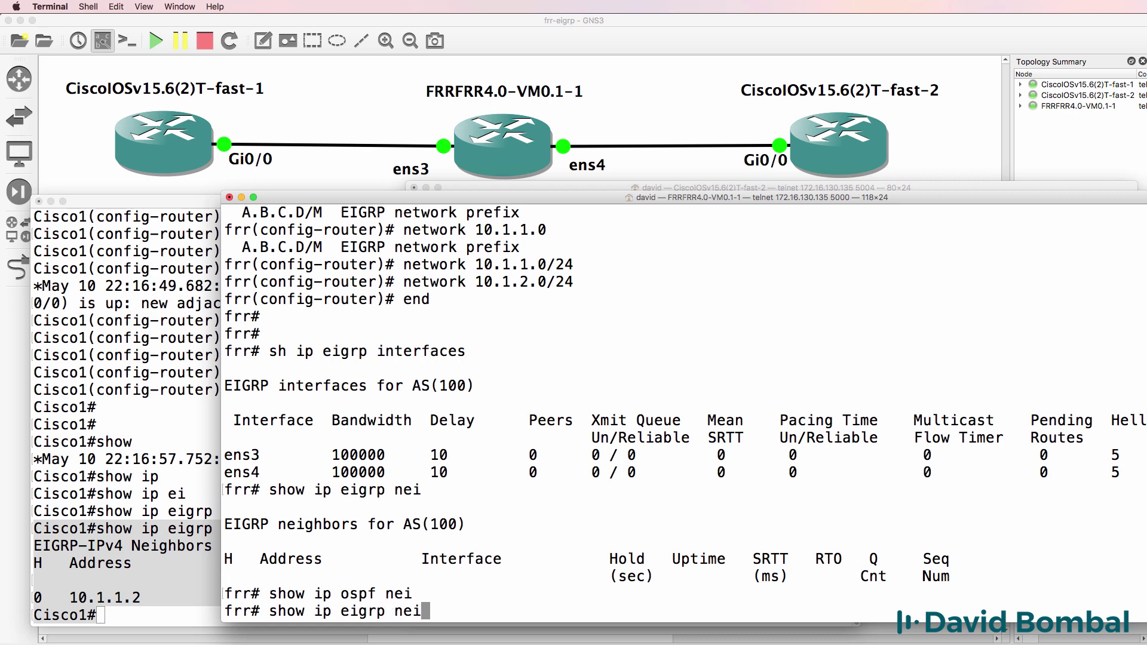
key(Return)
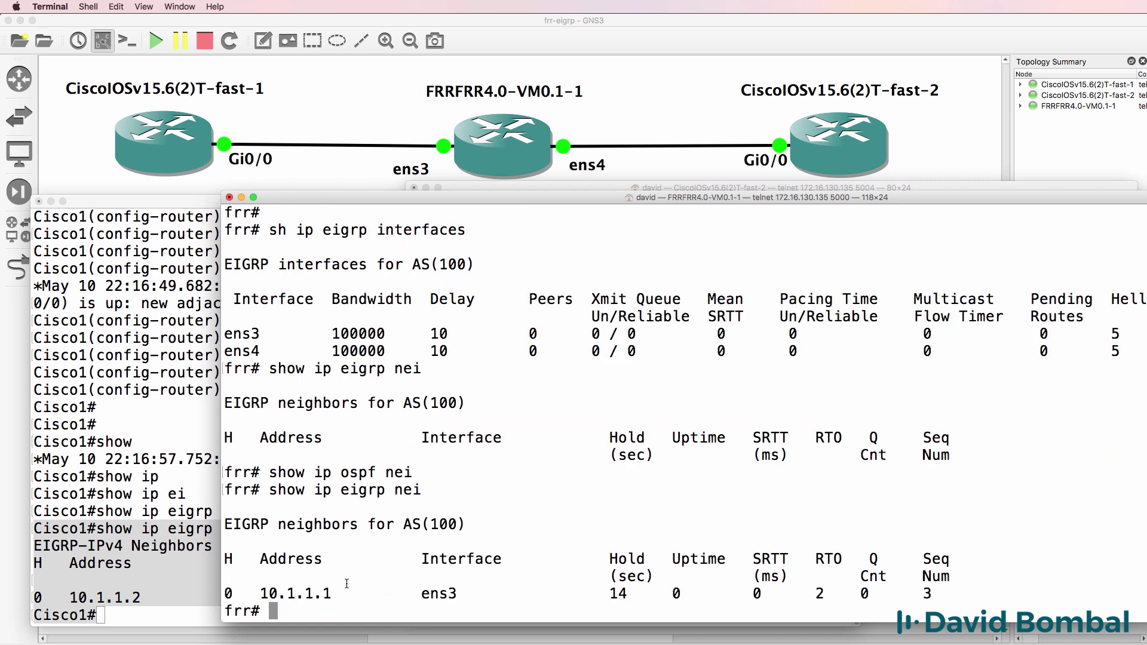
drag(347, 584, 228, 592)
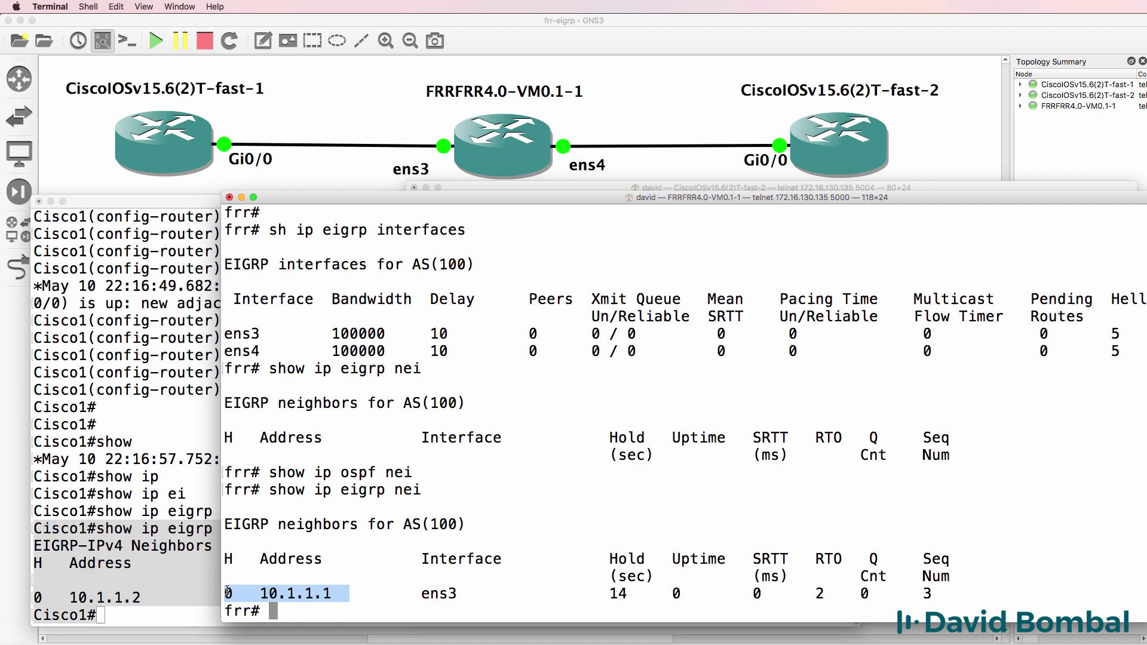
Set the second router's hostname to Cisco2.
click(597, 187)
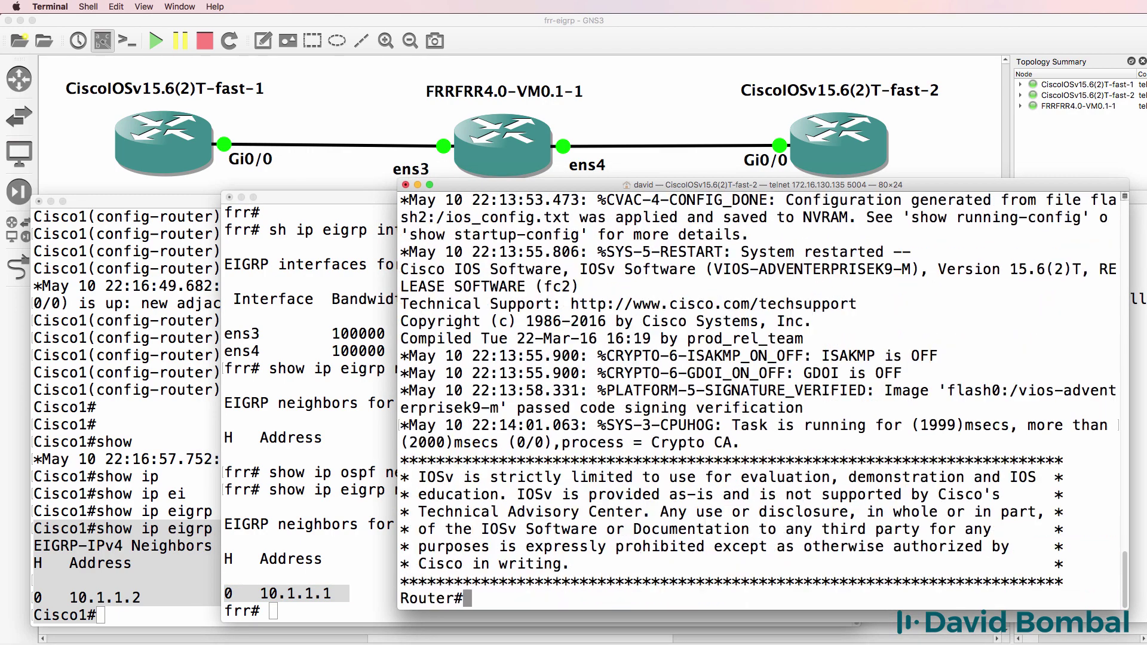
text(conf t)
key(Return)
text(host )
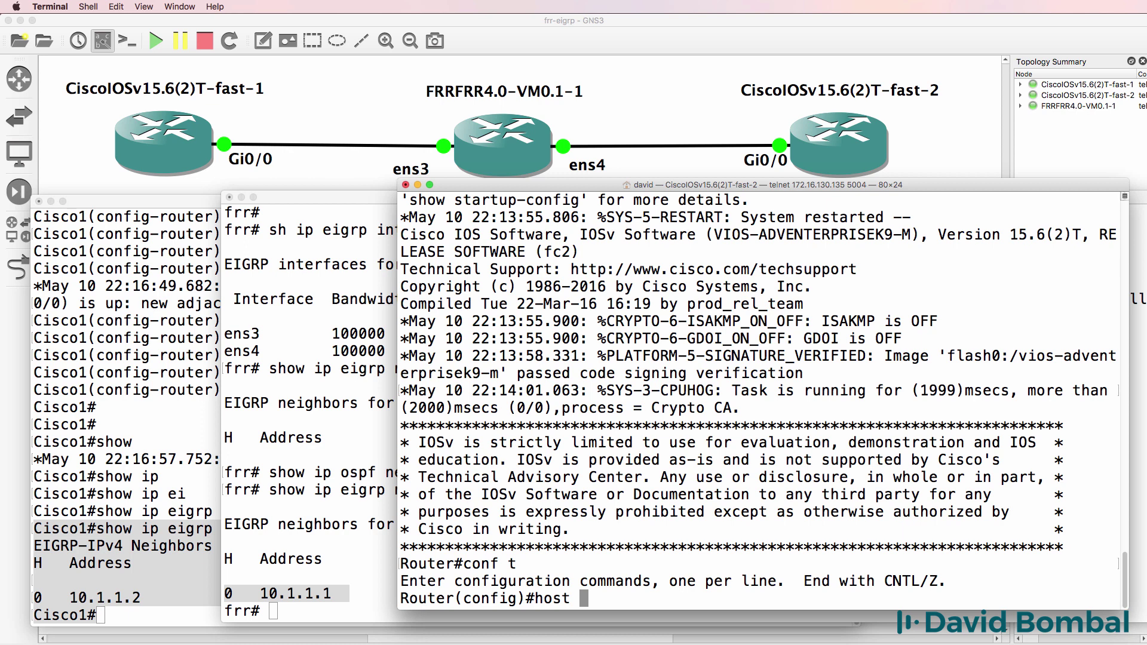
text(Cisco2)
key(Return)
Bring up Cisco2's g0/0 with address 10.1.2.2 255.255.255.0.
text(int g0/0)
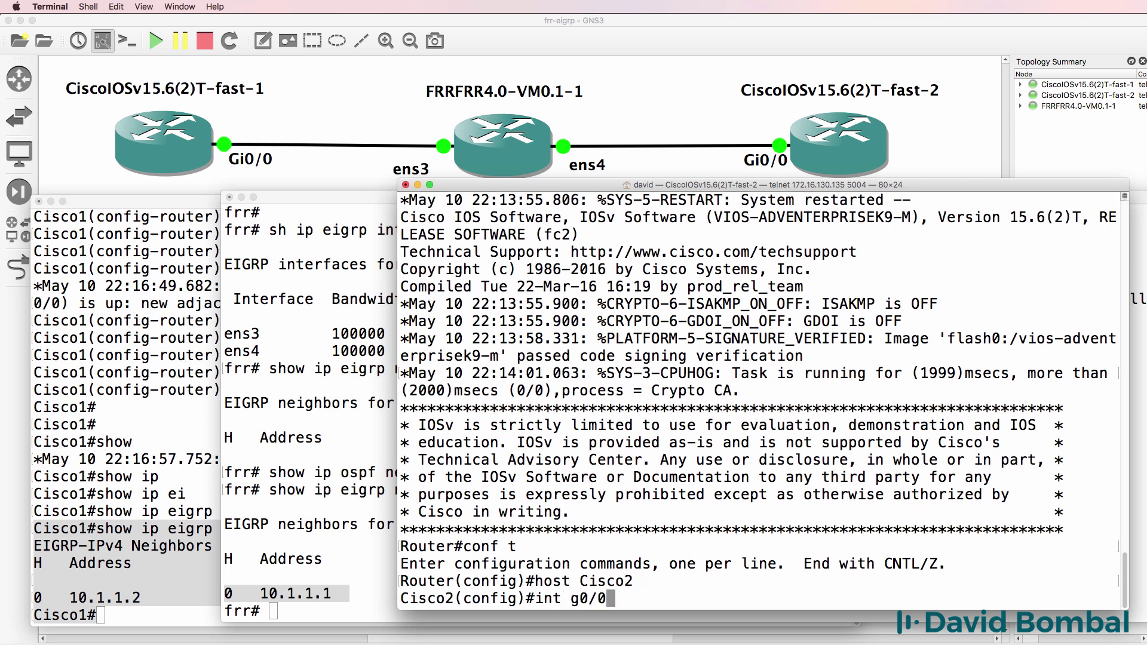
key(Return)
text(no shut)
key(Return)
text(ip add)
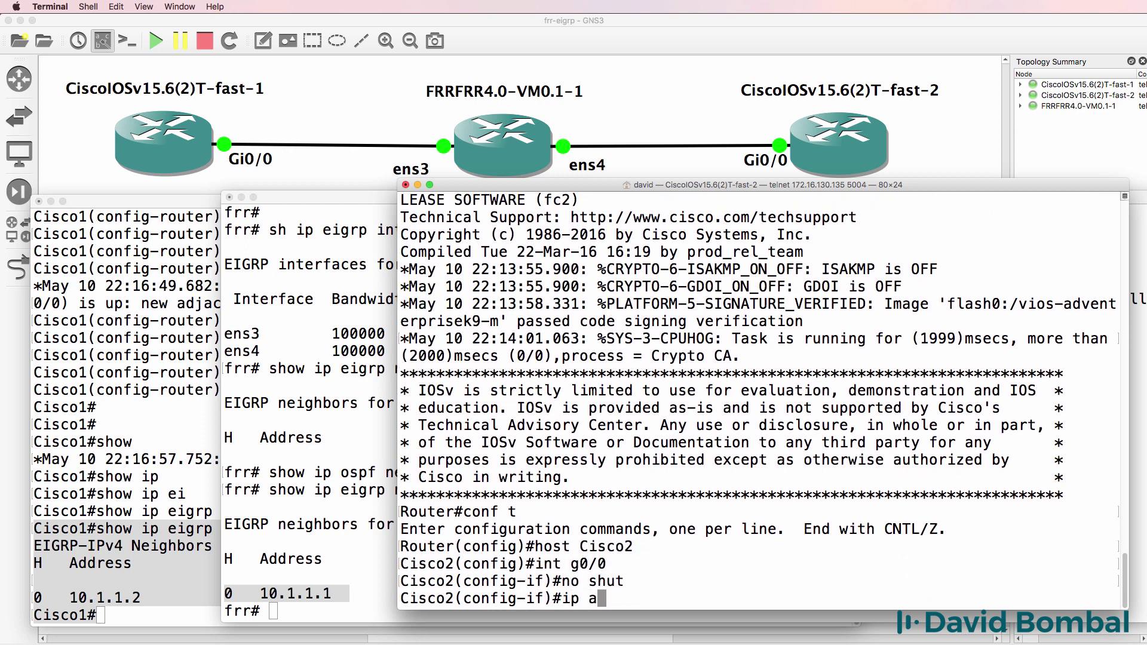
key(Tab)
text(10.1.1)
key(BackSpace)
text(2.2 25.25)
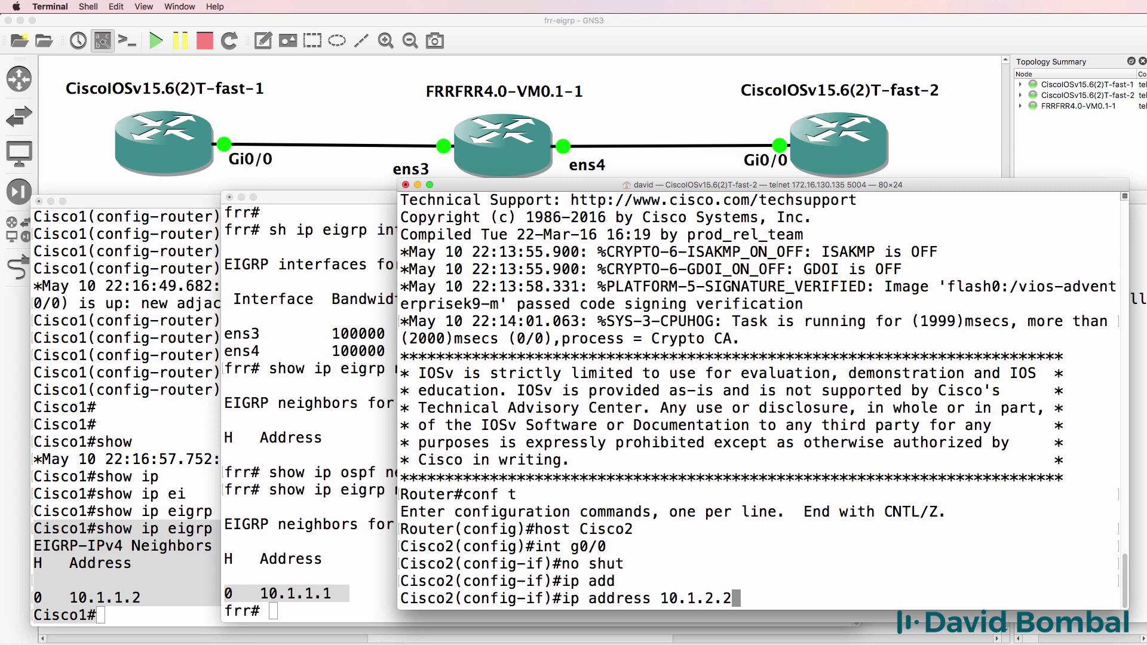
key(BackSpace)
key(BackSpace)
key(BackSpace)
text(5.255.255.0)
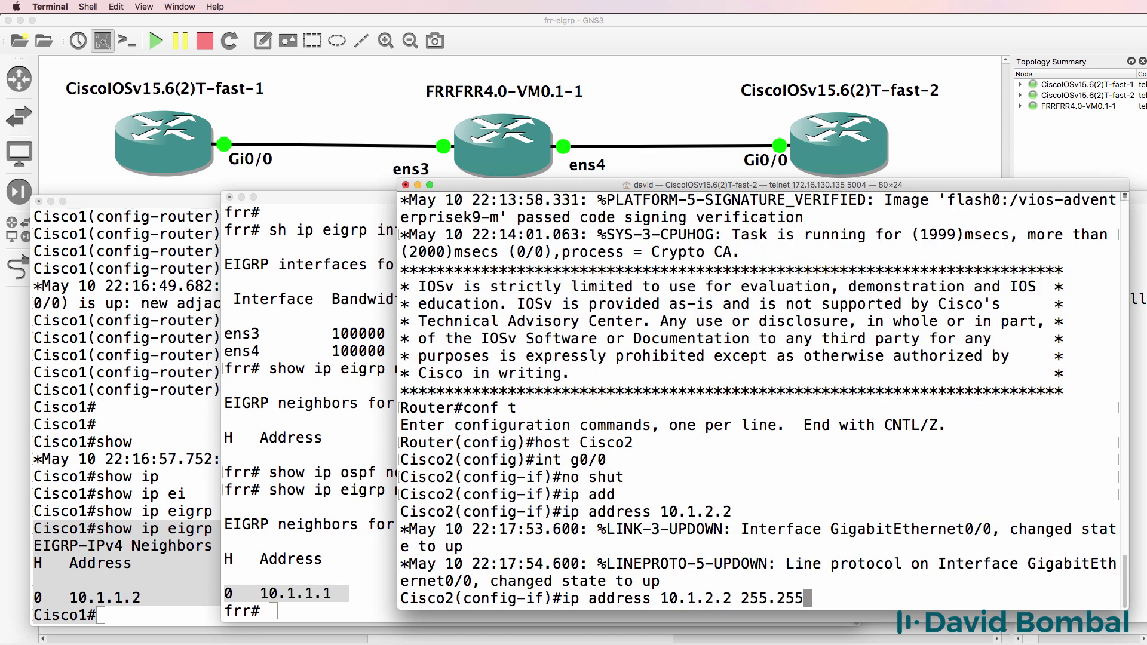
key(Return)
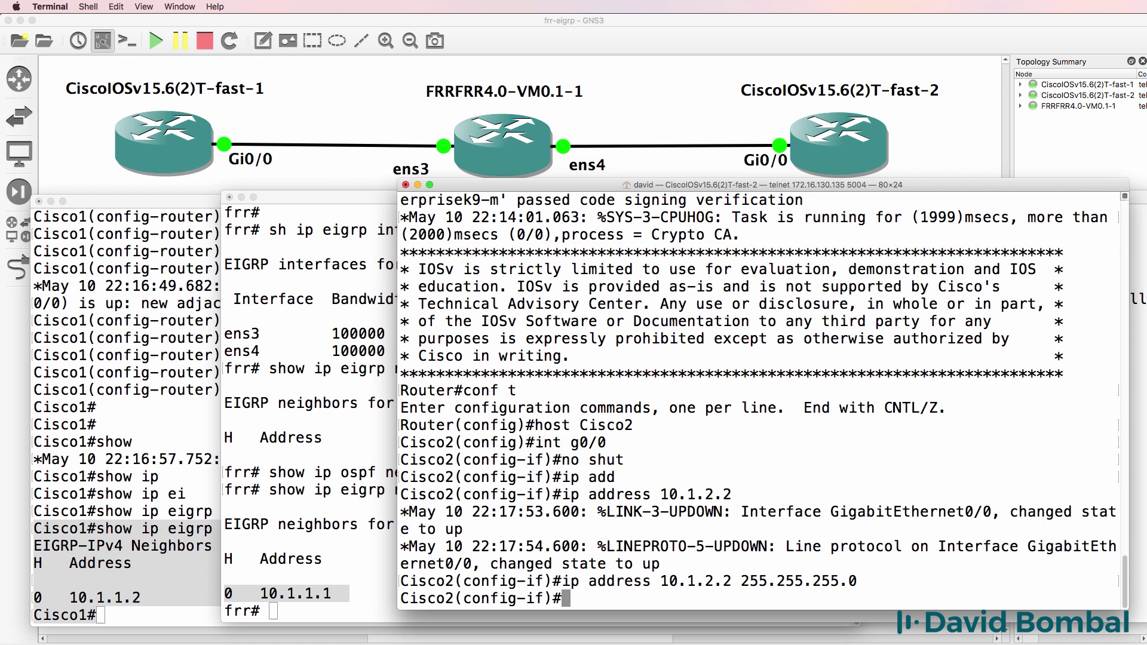
Start EIGRP 100, then remove the mistaken network 10.1.1.0 0.0.0.255 statement.
text(exit)
key(Return)
text(router eigr)
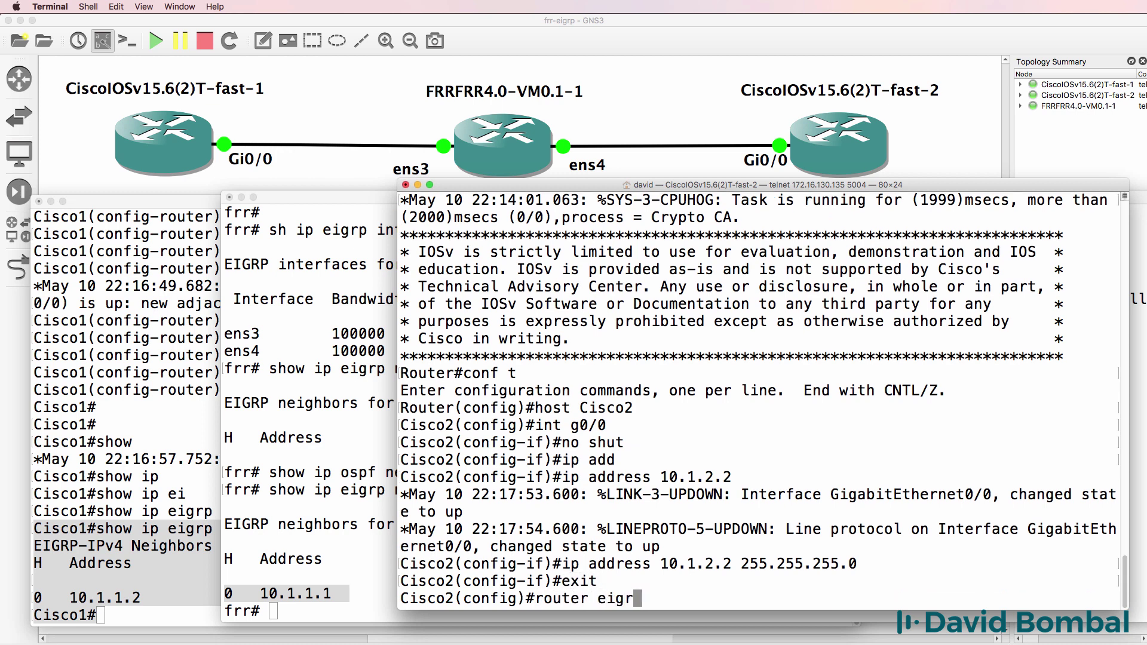
text(p 100)
key(Return)
text(net)
key(Tab)
text(1)
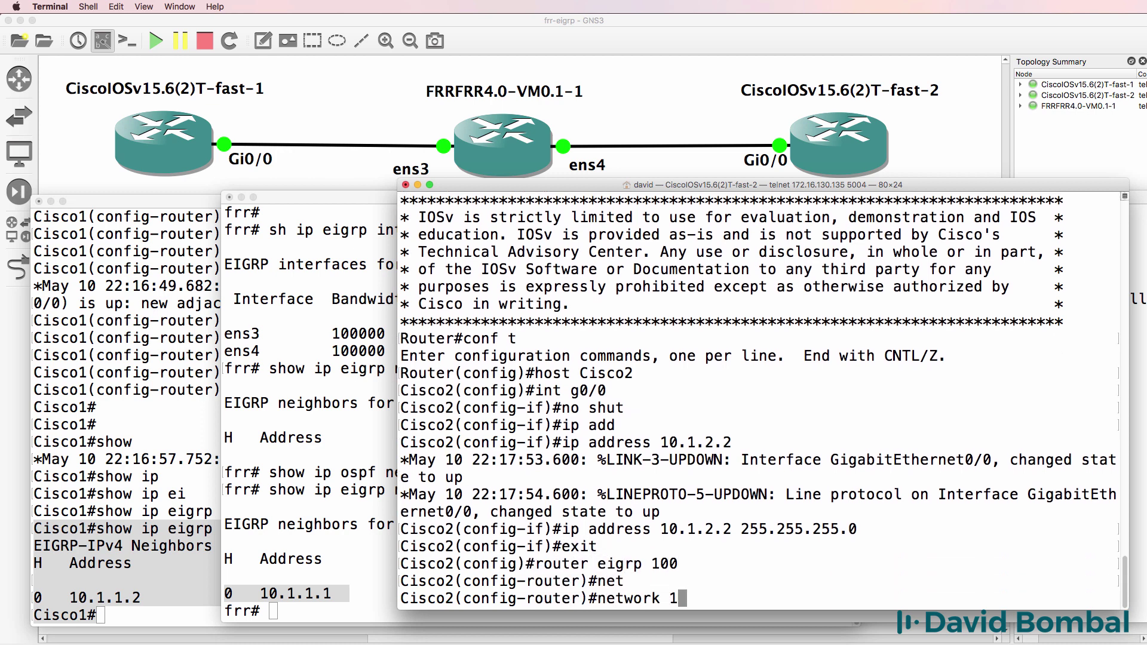
text(0.1.1.0 ?0.)
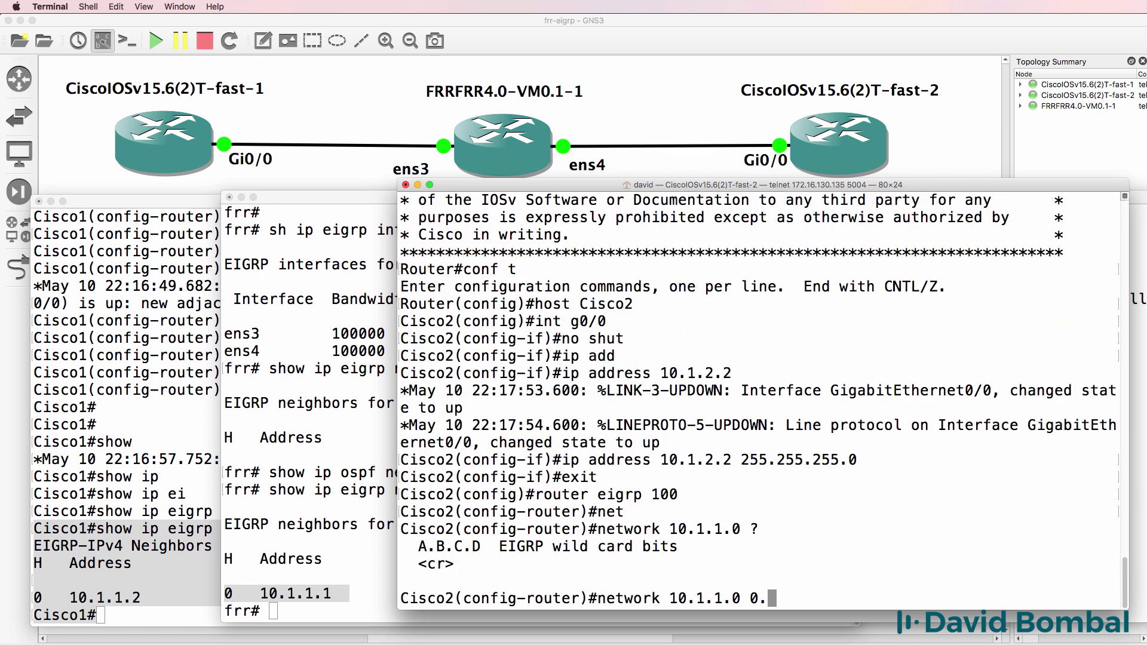
text(0.0.255)
key(Return)
key(Up)
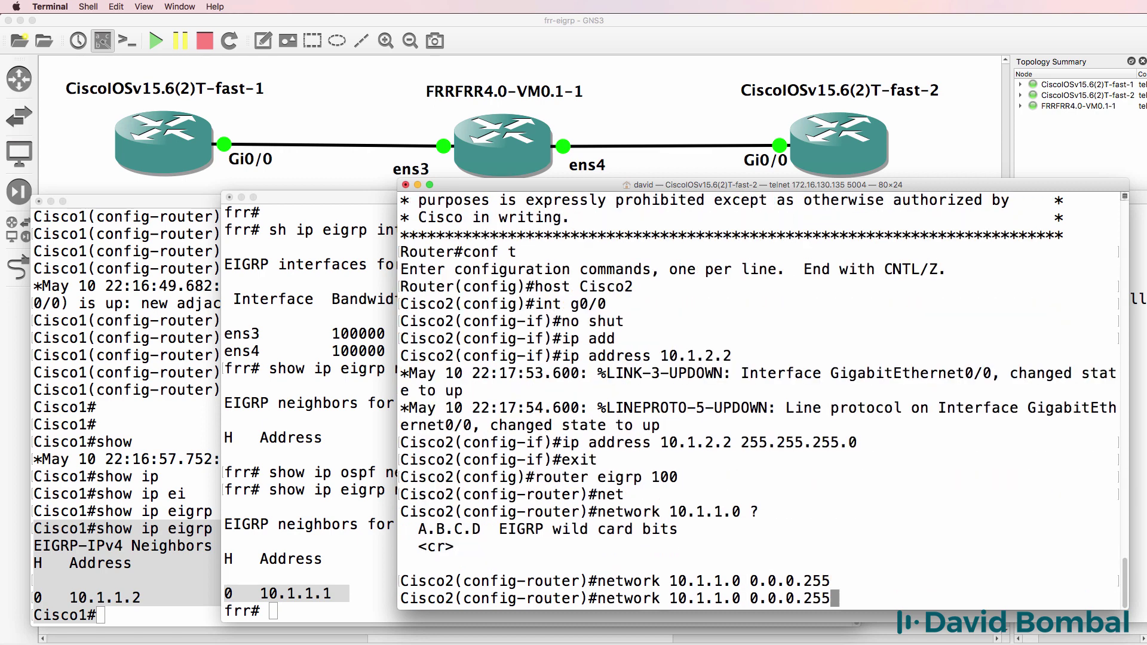
key(ctrl+a)
text(no)
key(Return)
Advertise 10.1.2.0 0.0.0.255 in EIGRP 100 and disable auto-summary.
key(Up)
key(Left)
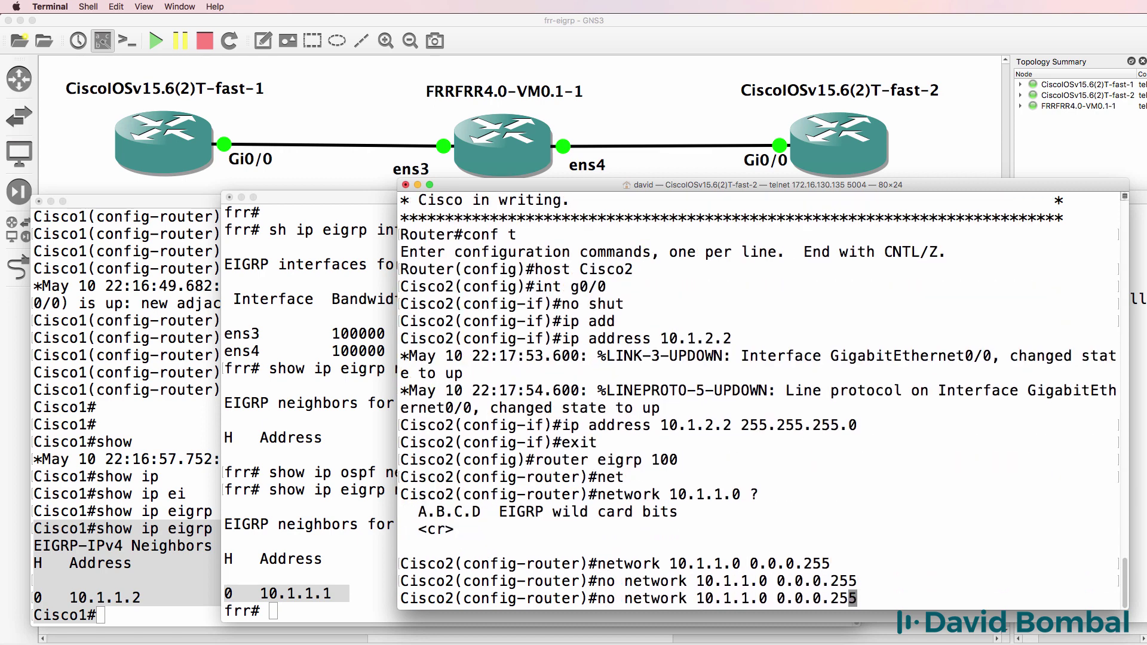
key(Left)
key(Left)
key(Left)
key(Left)
key(Left)
key(Left)
key(Left)
key(Left)
key(Left)
key(Left)
key(Left)
key(BackSpace)
text(2)
key(ctrl+a)
key(Delete)
key(Delete)
key(Delete)
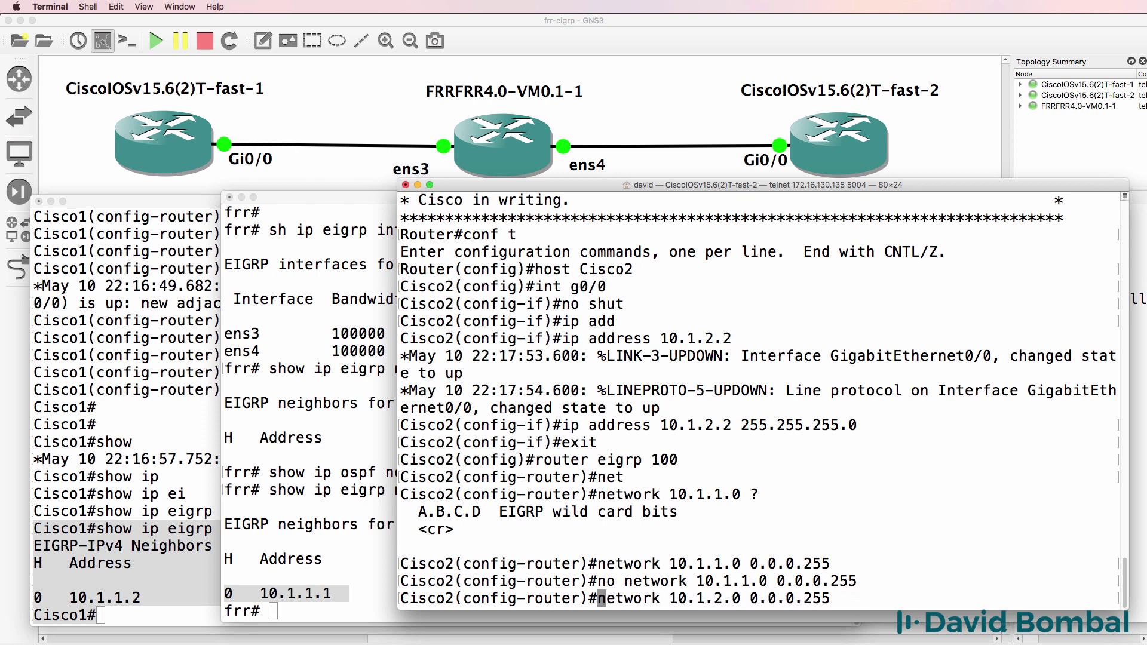
key(Return)
text(no au)
key(Tab)
key(Return)
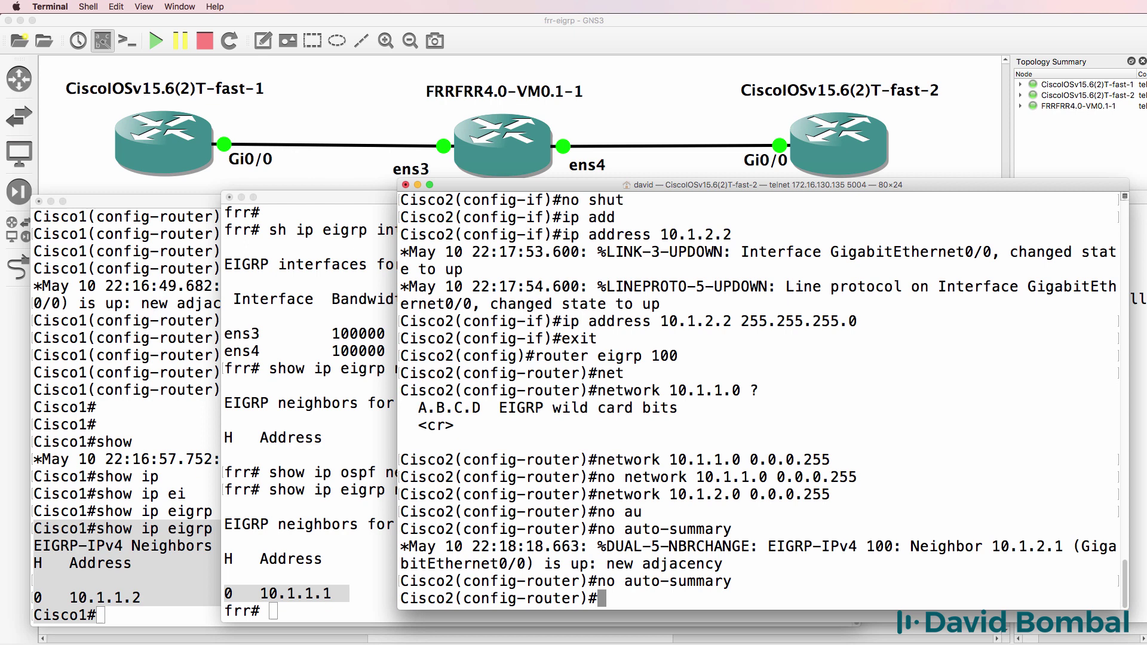
Confirm Cisco2's EIGRP neighbour table lists 10.1.2.1 on Gi0/0.
text(end)
key(Return)
key(Return)
key(Return)
key(Return)
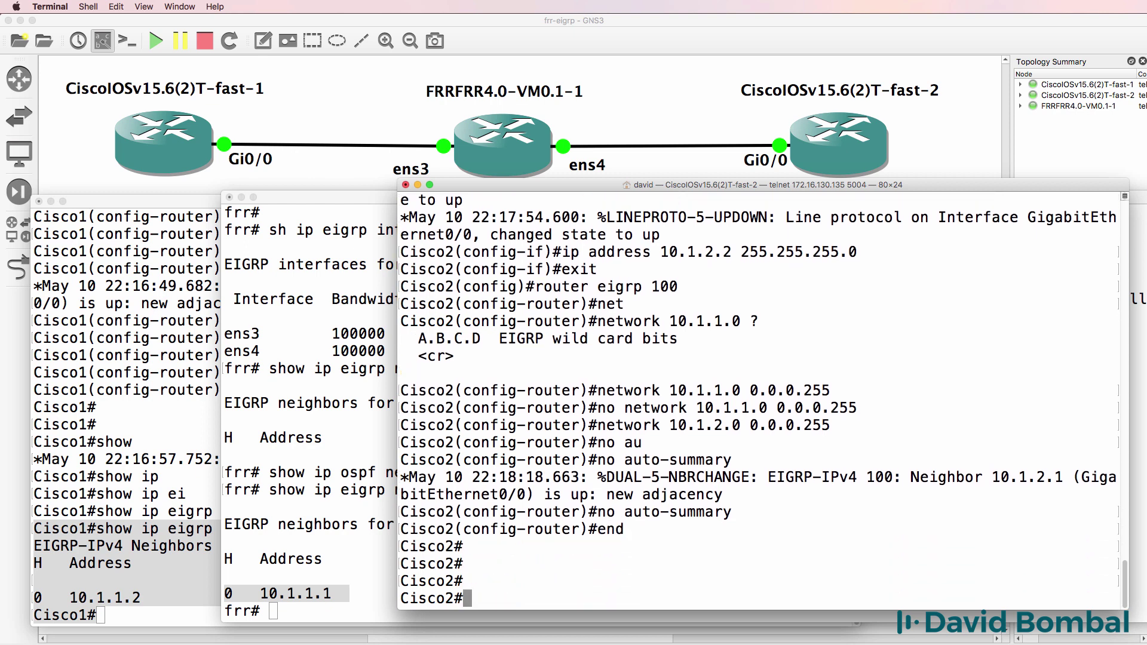
text(show ip )
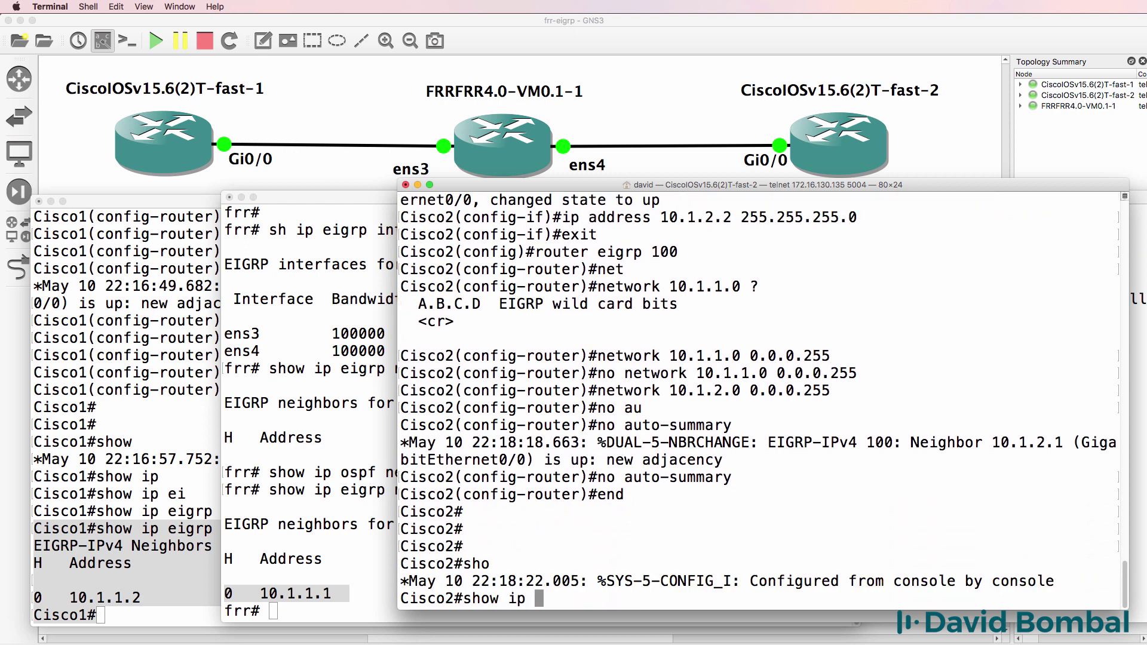
text(ei)
key(Tab)
text(nei)
key(Return)
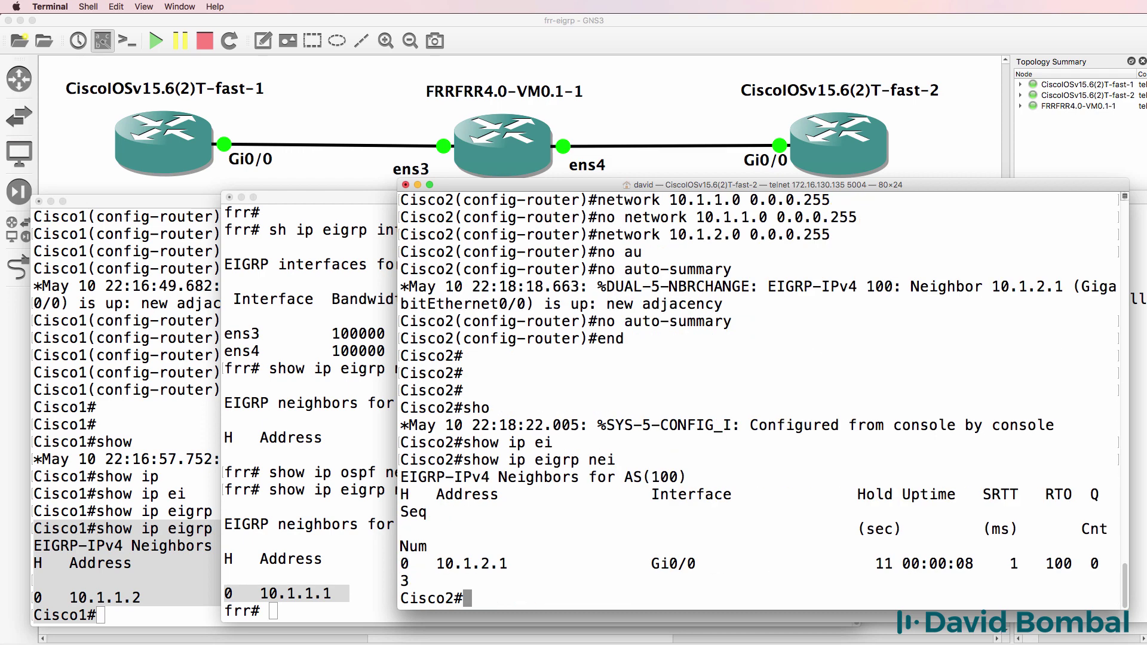
drag(395, 214, 317, 215)
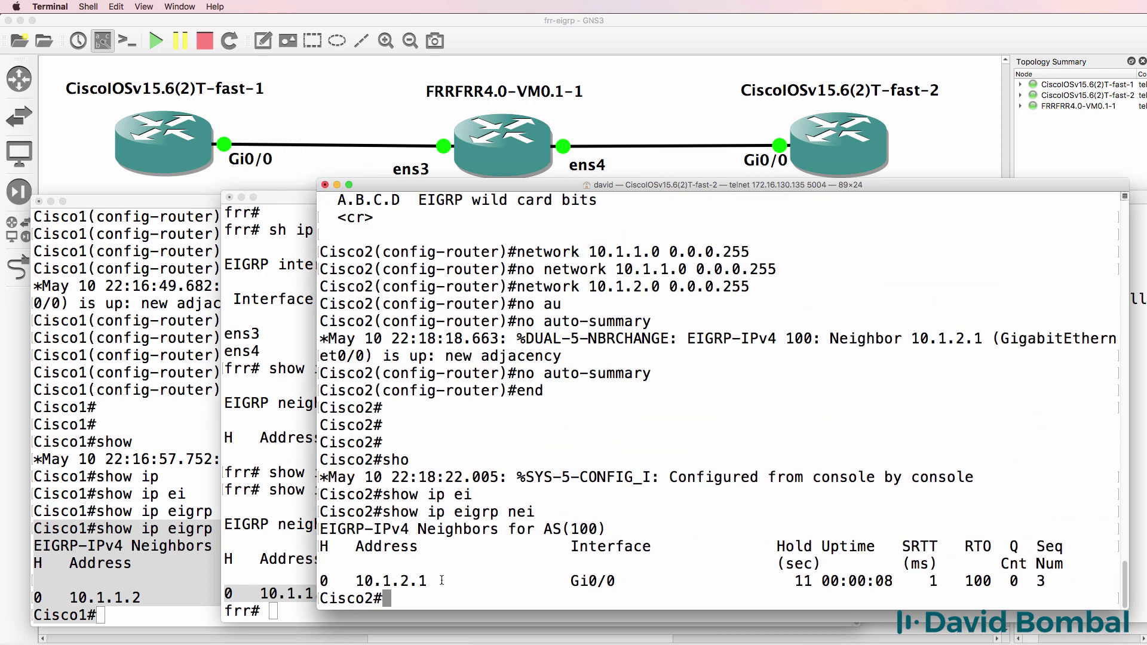
drag(442, 581, 357, 578)
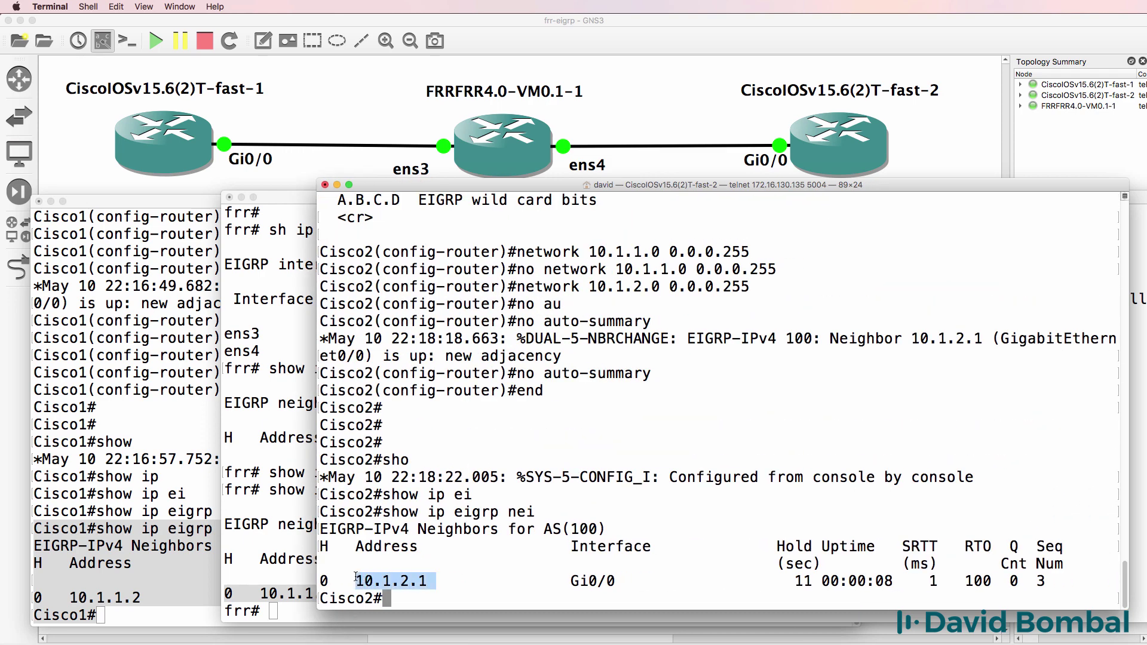
Recheck FRR's EIGRP neighbours, now 10.1.1.1 on ens3 and 10.1.2.2 on ens4.
click(283, 526)
key(Up)
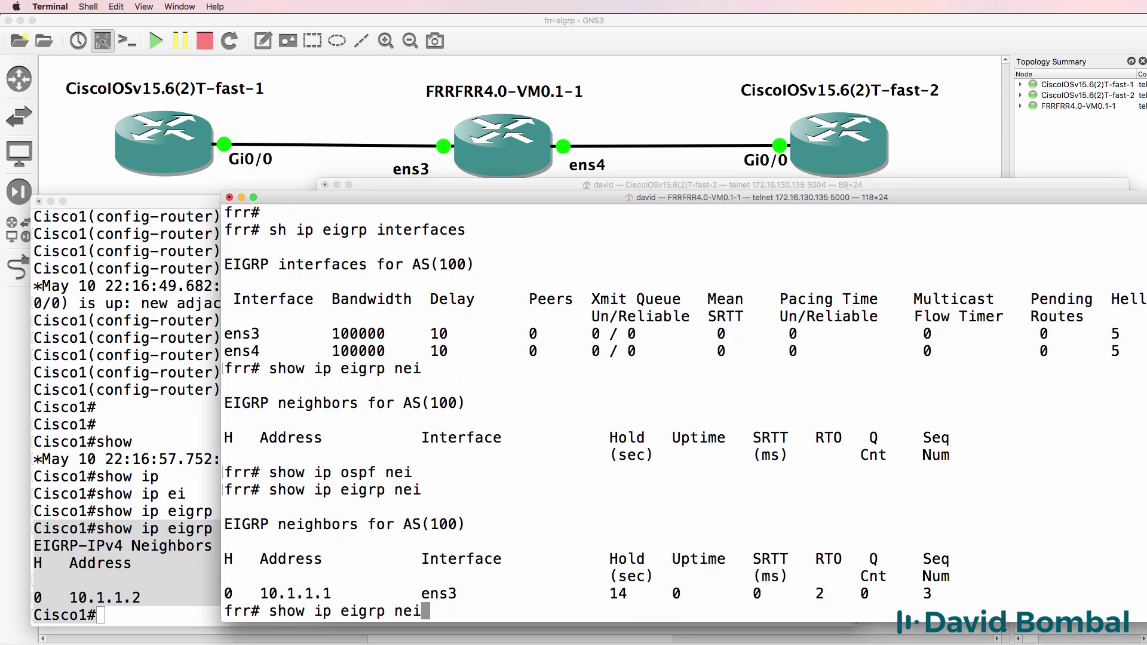
key(Return)
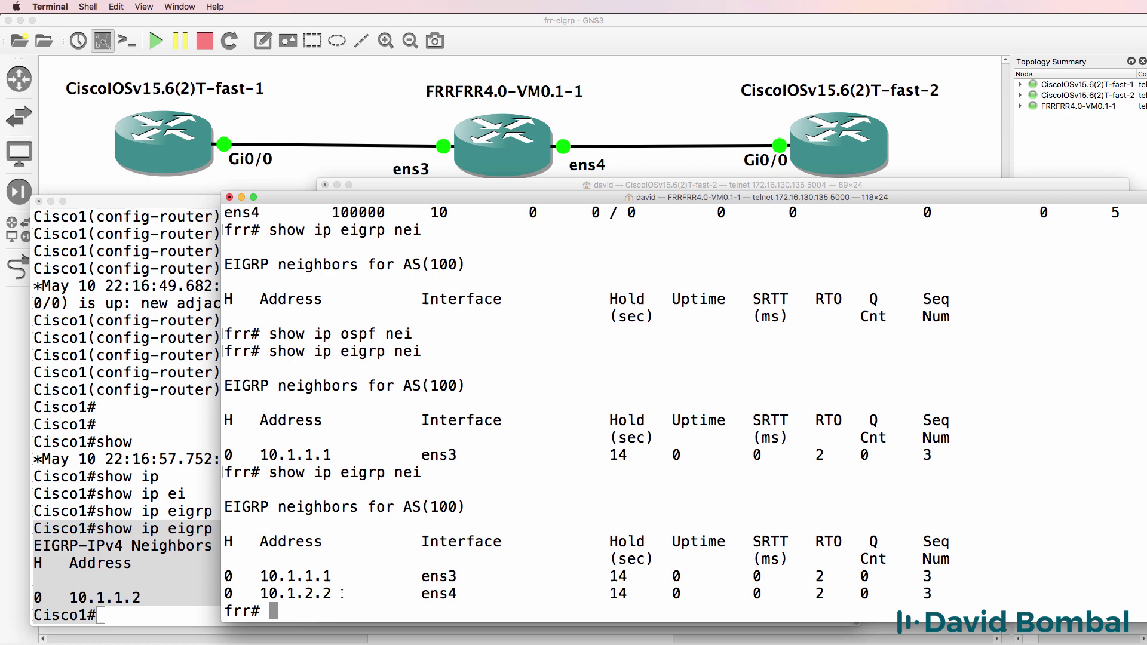
drag(342, 594, 228, 575)
Inspect FRR's routing table, comparing connected and EIGRP (distance 90) entries for 10.1.1.0/24.
text(show ip route)
key(Return)
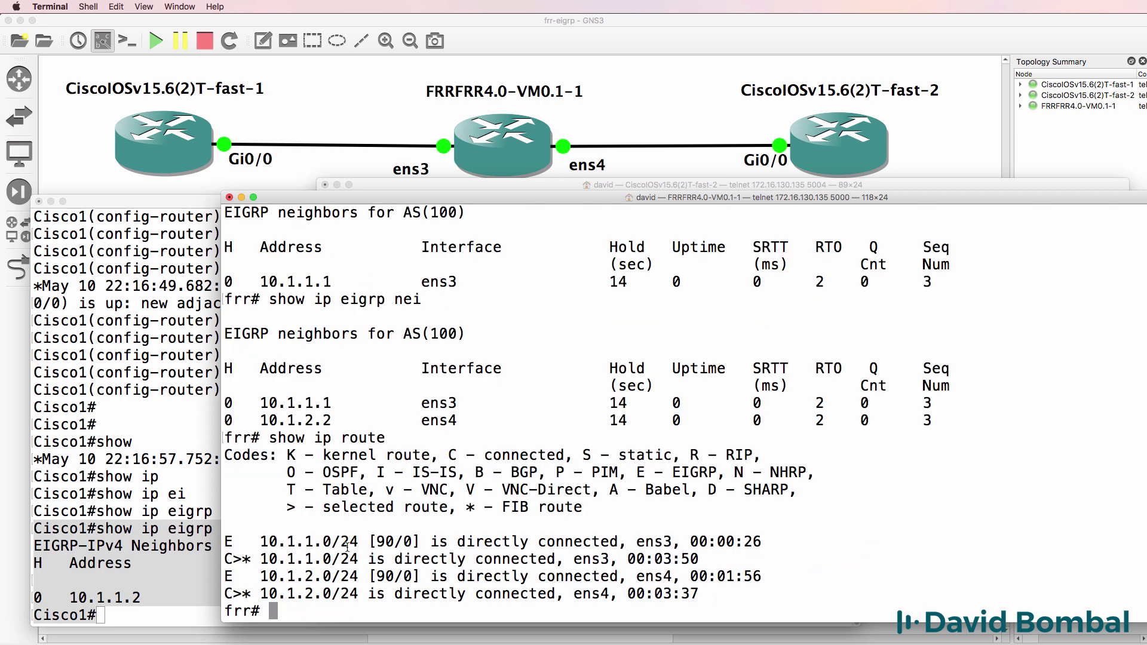
drag(224, 540, 133, 577)
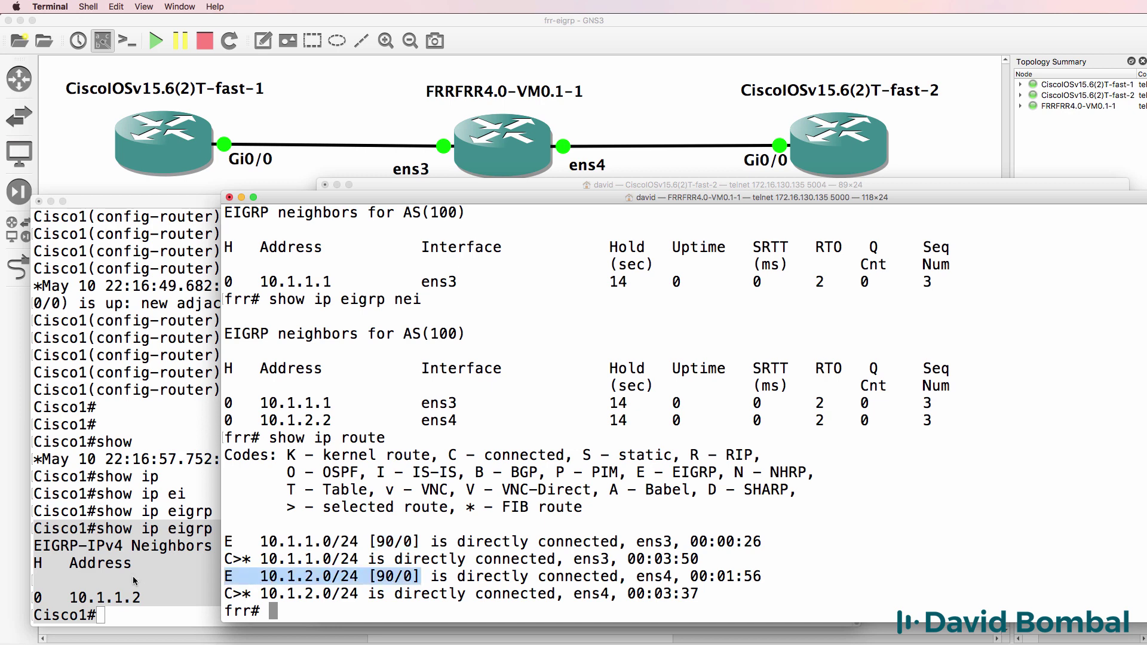
double_click(388, 542)
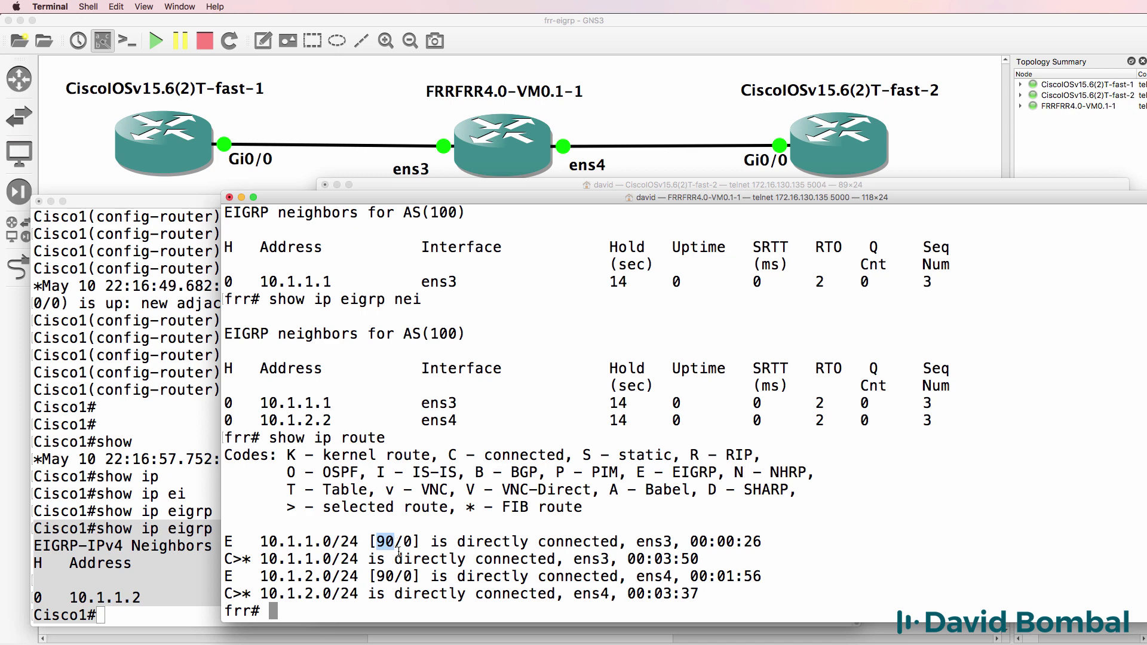
click(237, 558)
drag(279, 508, 591, 509)
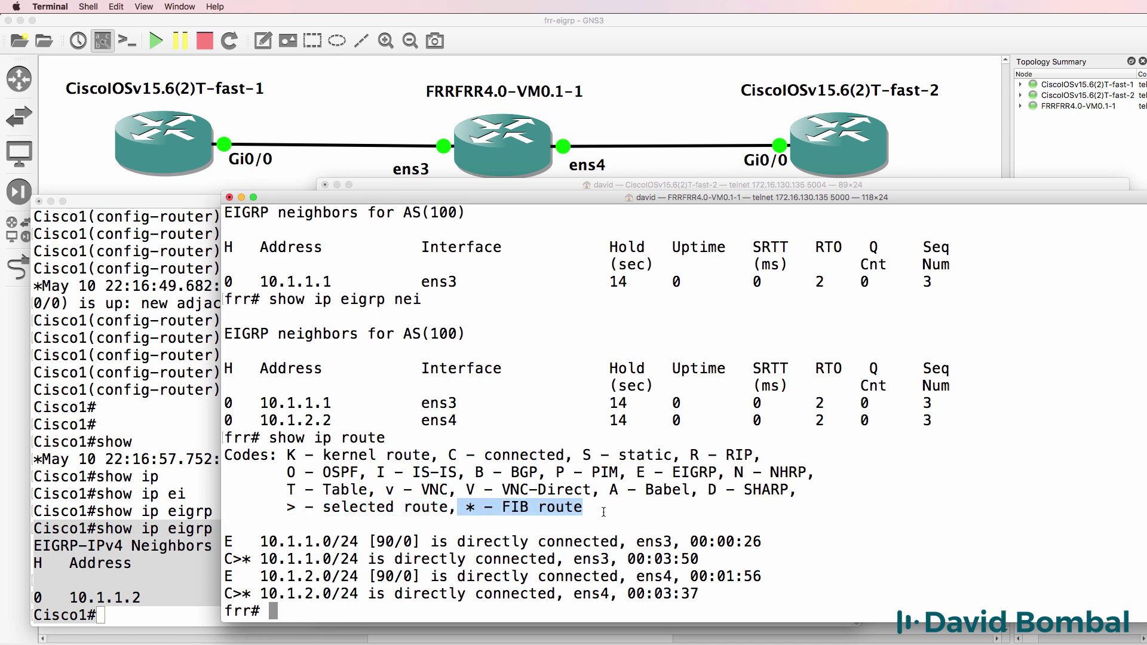
drag(251, 559, 757, 556)
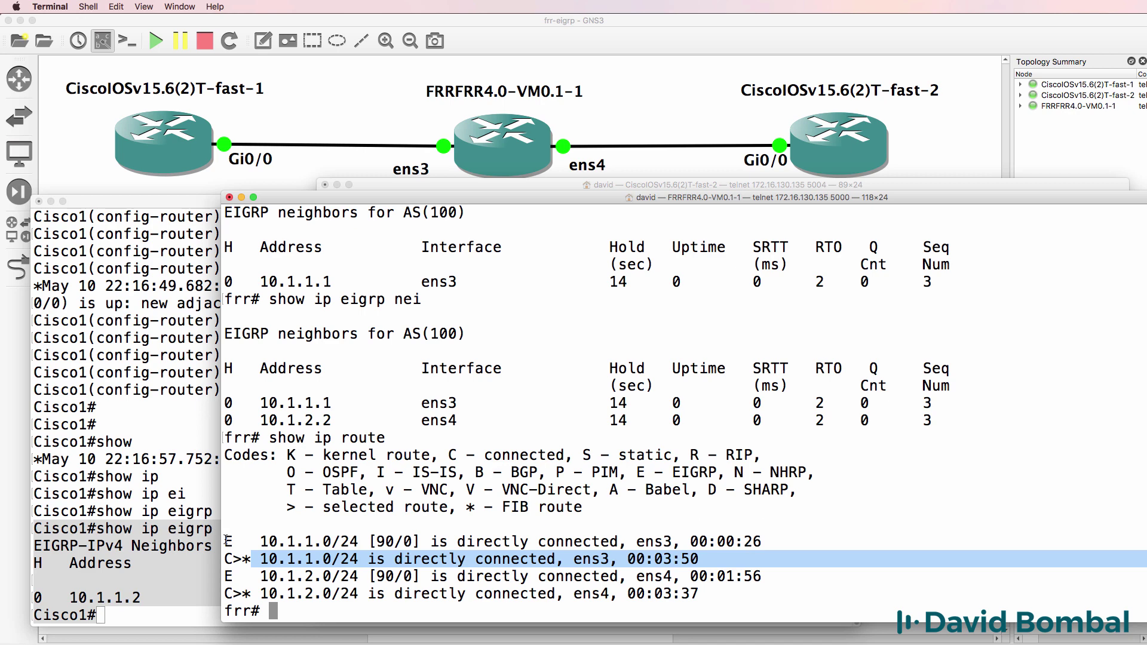
drag(227, 540, 777, 537)
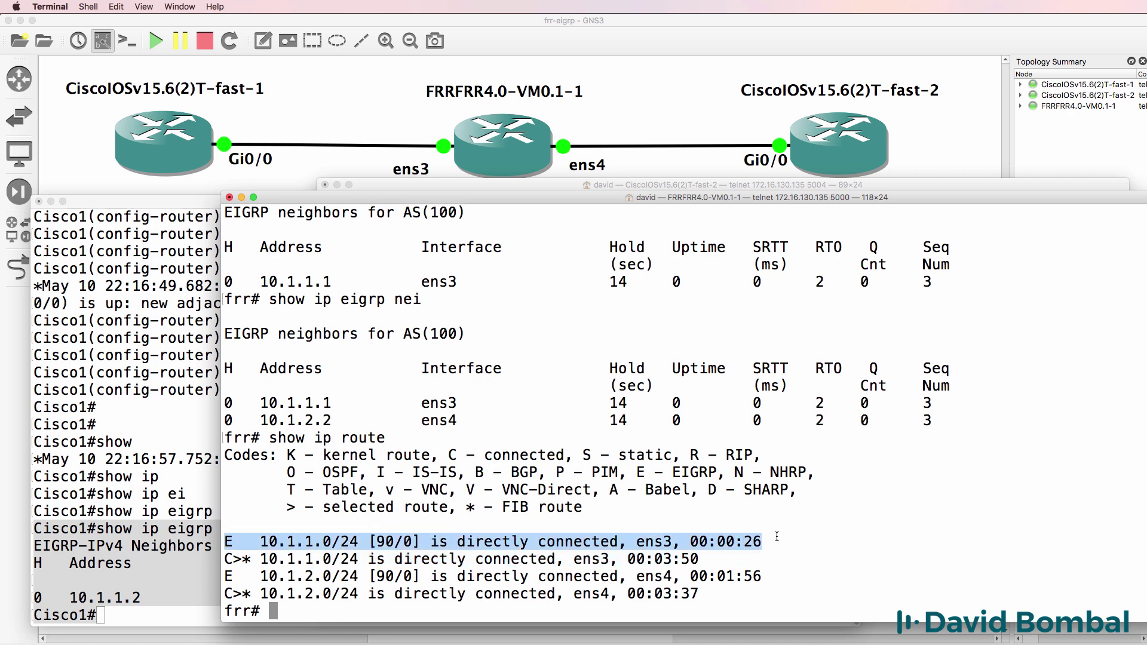
Give Cisco1 a Loopback0 interface with address 1.1.1.1 255.255.255.255.
click(165, 476)
key(Return)
text(conf t)
key(Return)
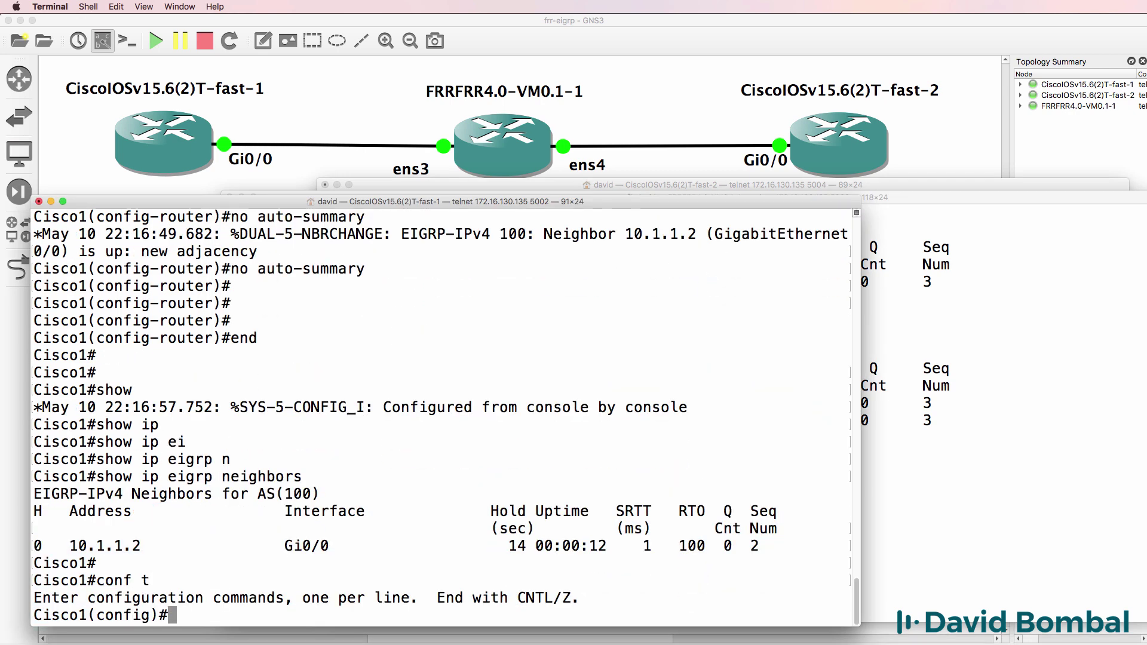
text(int loop 0)
key(Return)
text(ip a)
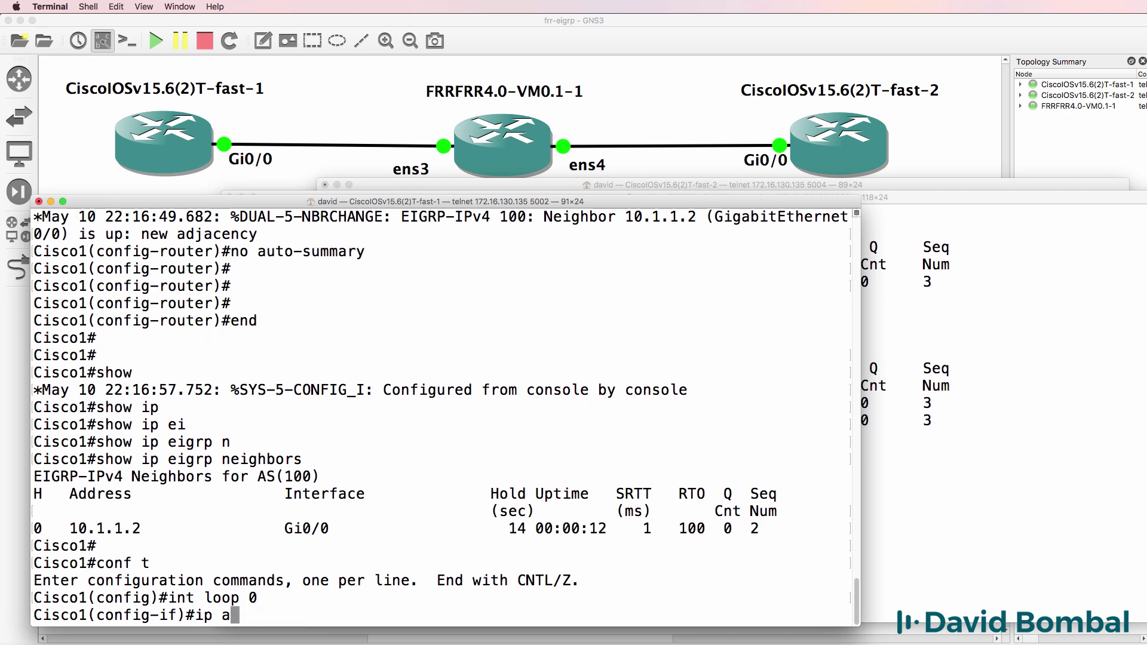
text(dd)
key(Tab)
text(1.1.1.1 255)
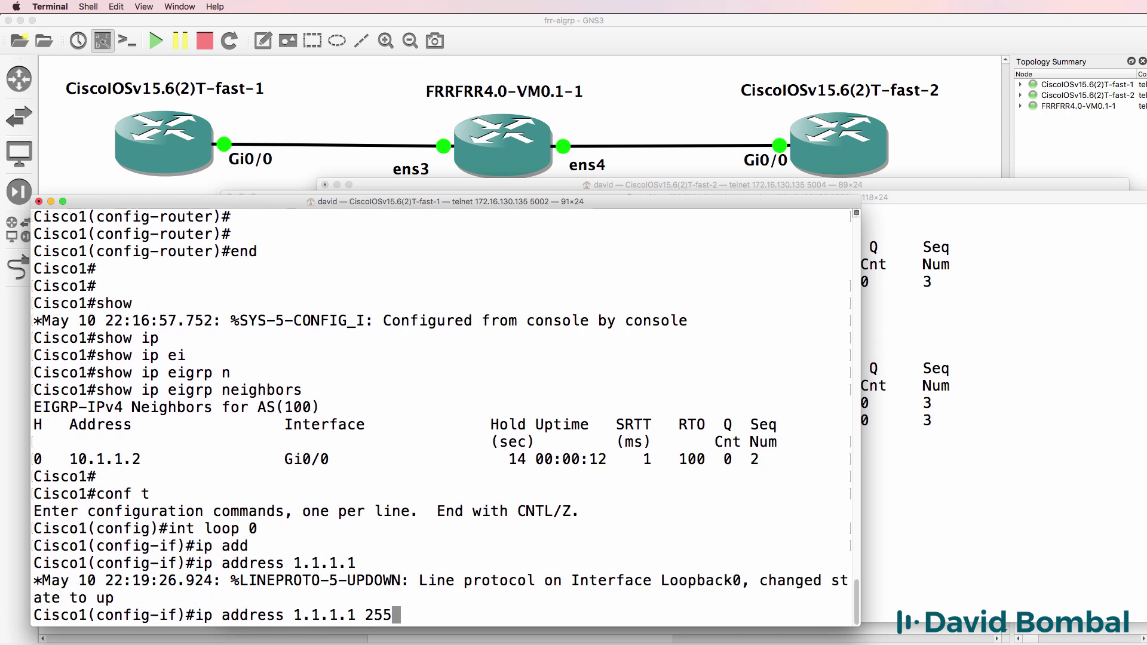
text(.255.255.255)
key(Return)
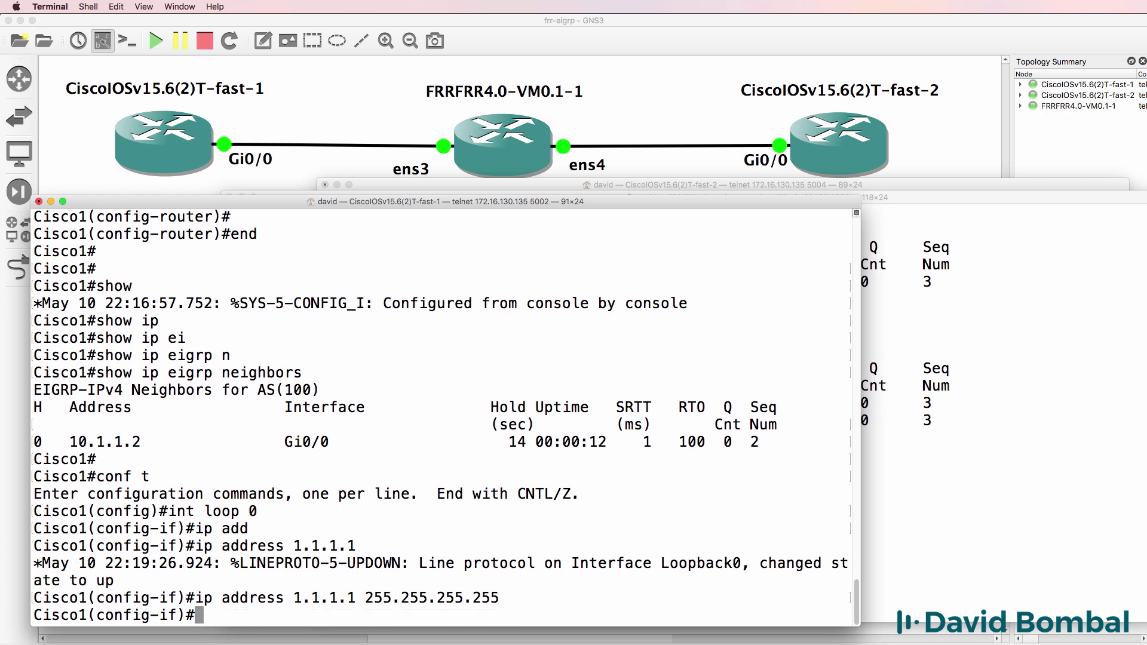
text(end)
key(Return)
key(Return)
key(Return)
Check Cisco1's brief OSPF interface list and its EIGRP interfaces.
text(sh ip ospf in)
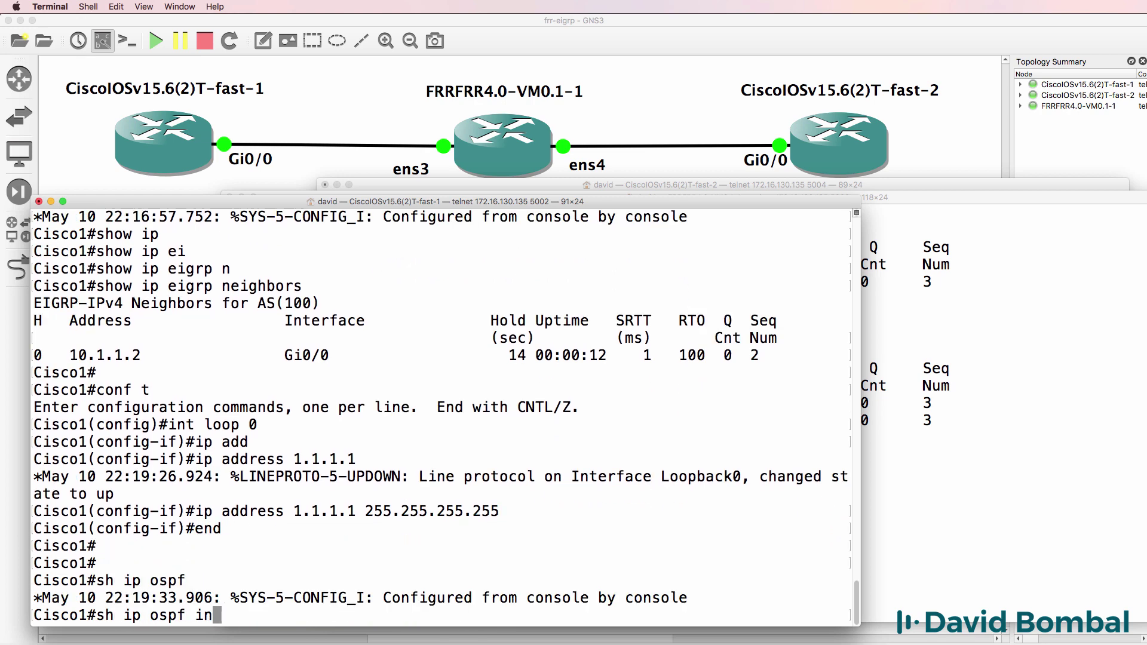
key(Tab)
text(b)
key(Tab)
text(rie)
key(Tab)
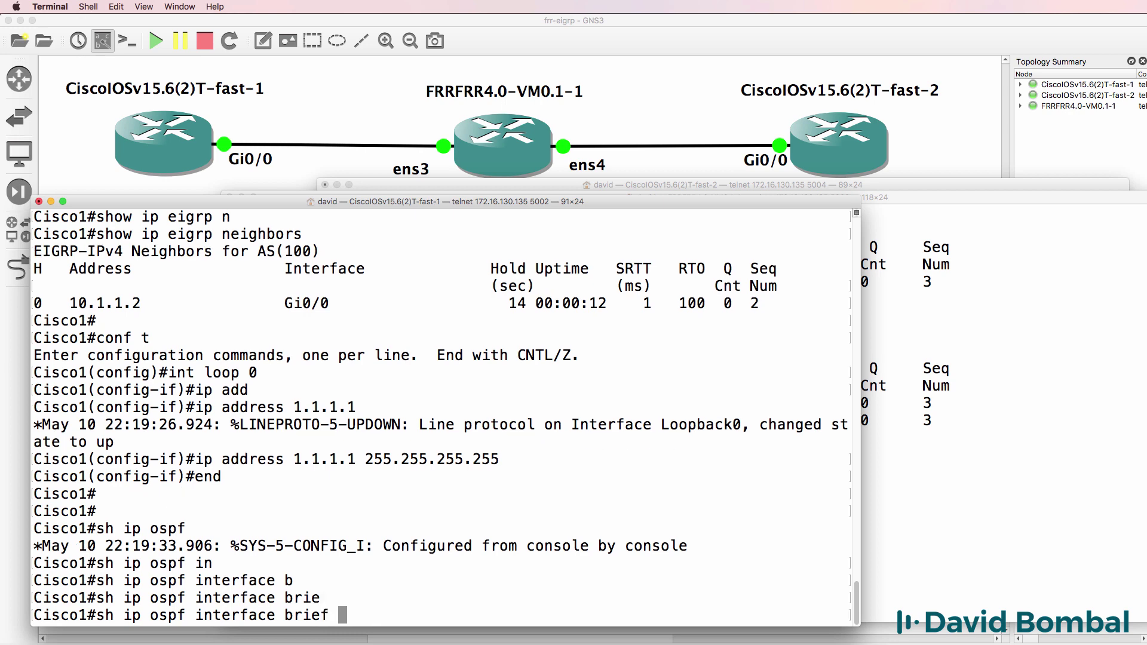
key(Return)
text(show ip ei)
key(Tab)
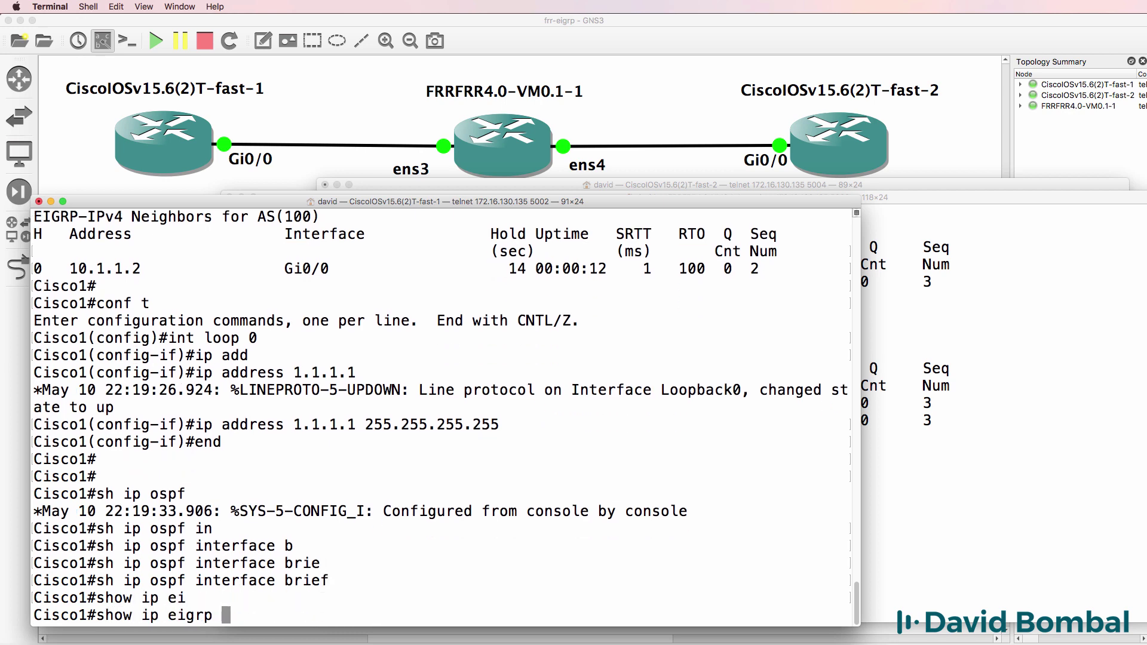
text(int)
key(Tab)
key(Return)
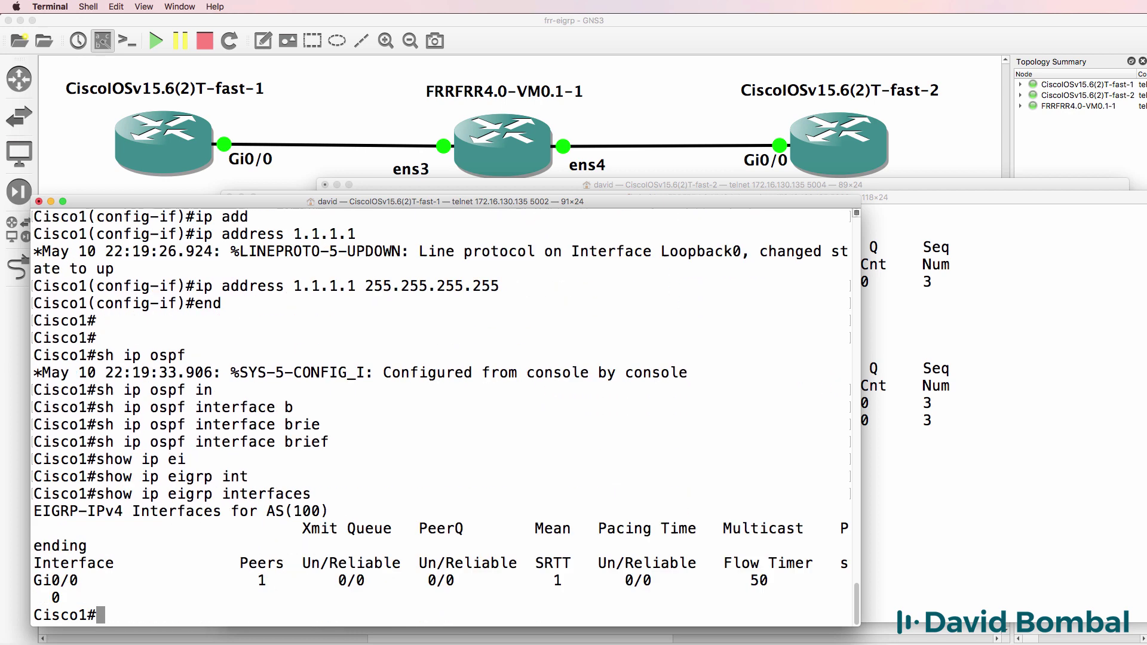
Show the EIGRP section of Cisco1's running config, then re-enter configuration mode.
text(sh run | sec eigrp)
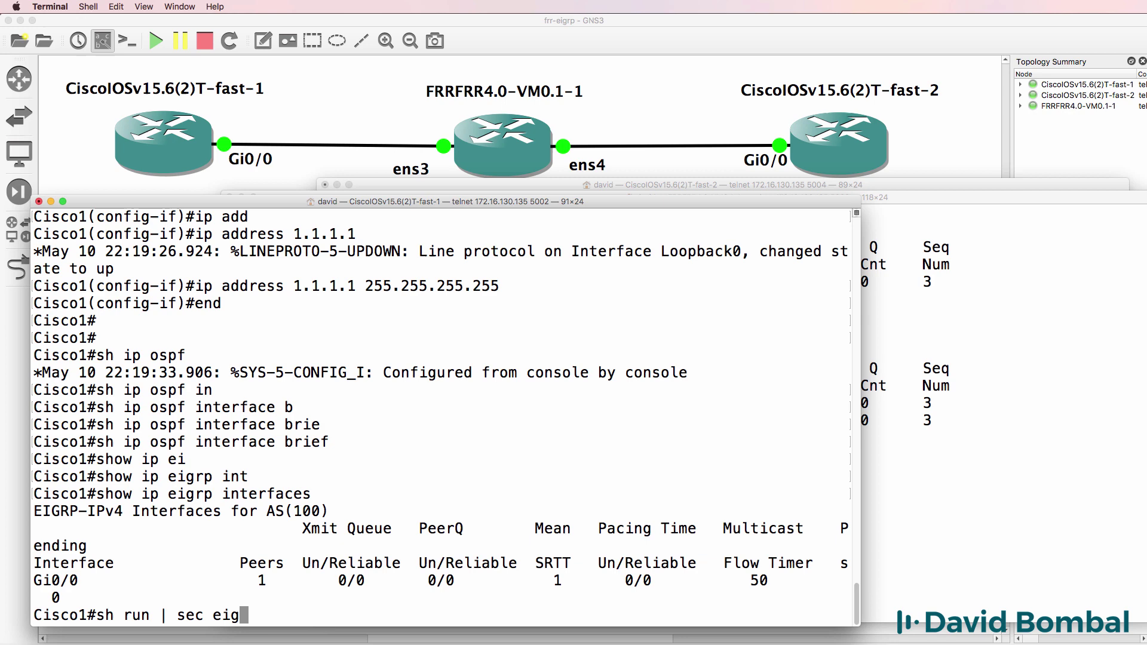
key(Return)
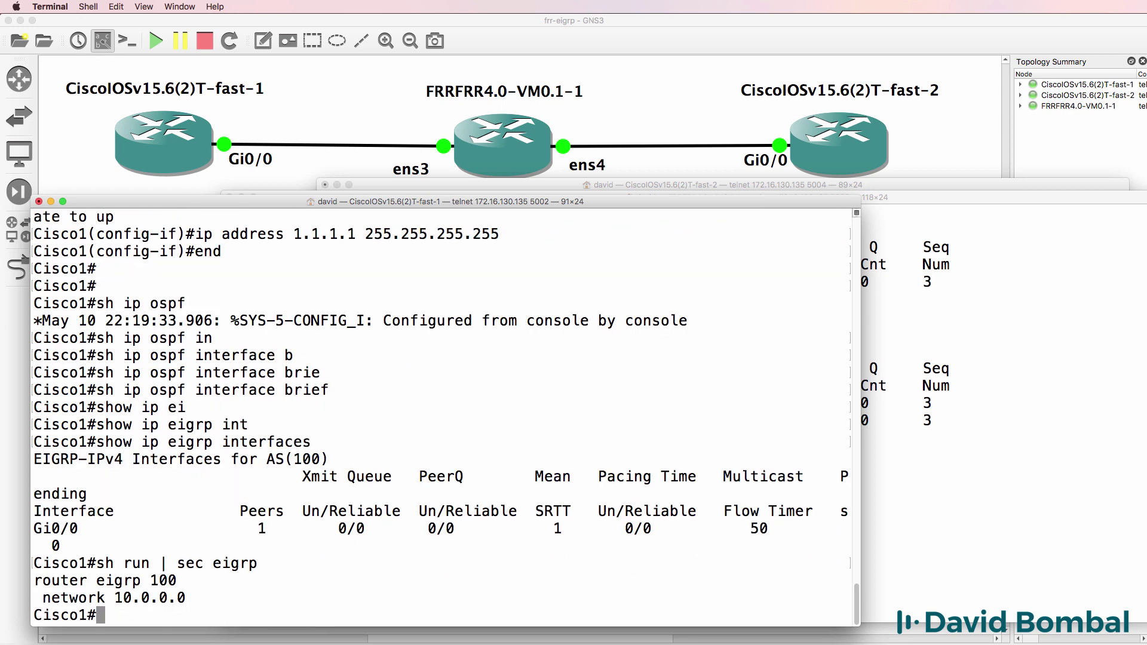
text(conf t)
key(Return)
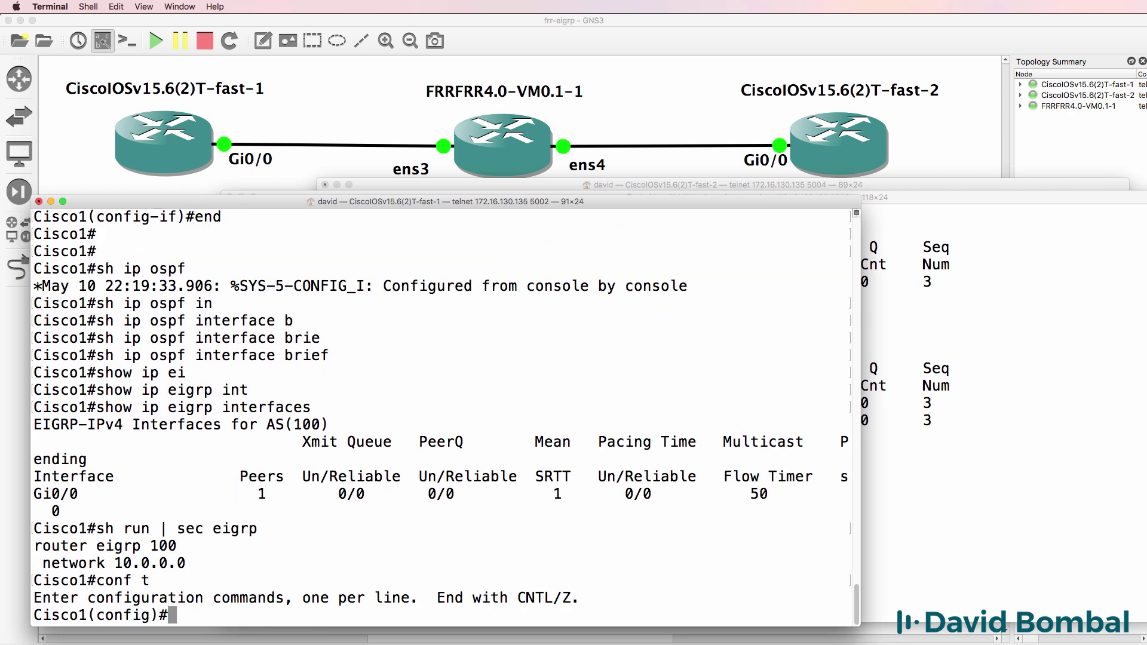
Add network 1.0.0.0 to Cisco1's EIGRP 100 process.
text(router eigrp 100)
key(Return)
text(ne)
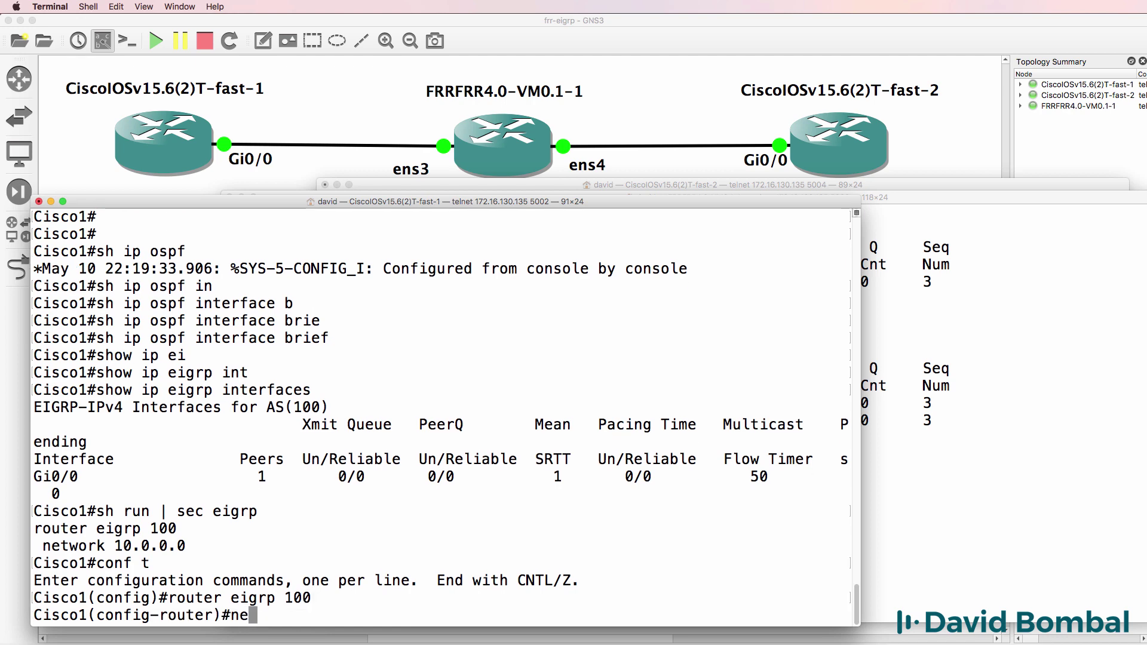
text(t)
key(Tab)
text(1.0.0.0)
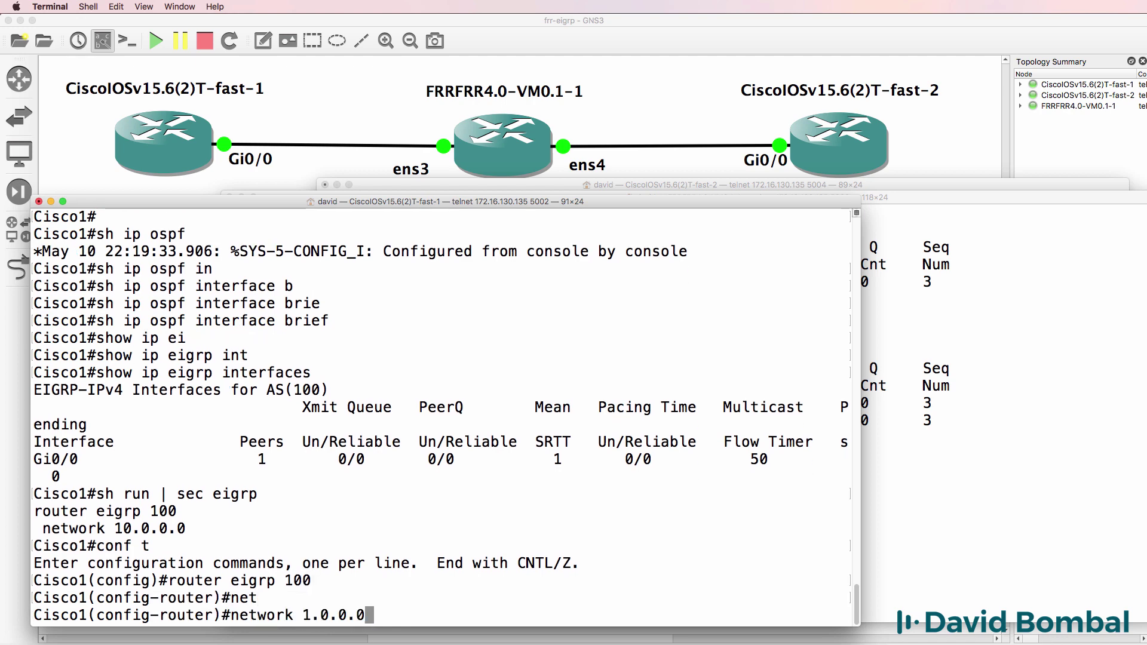
key(Return)
text(end)
key(Return)
key(Return)
Confirm Gi0/0 and Lo0 are Cisco1's EIGRP interfaces, then show FRR's routing table.
text(show)
key(BackSpace)
key(BackSpace)
key(BackSpace)
key(BackSpace)
text(conf t)
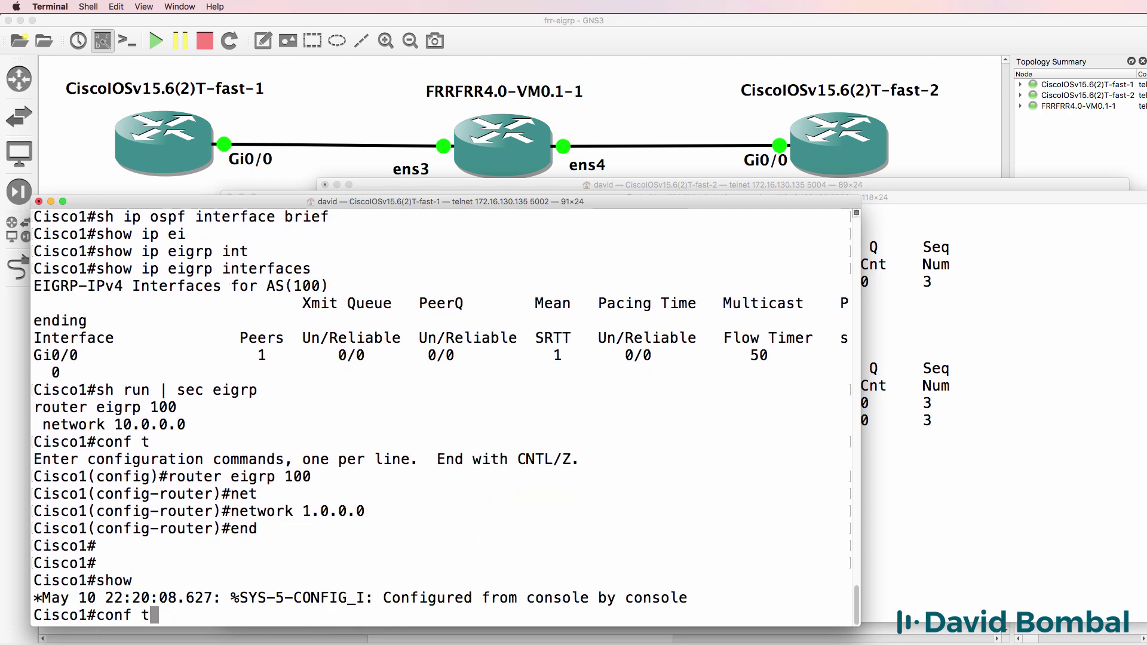
key(Up)
key(Up)
key(Return)
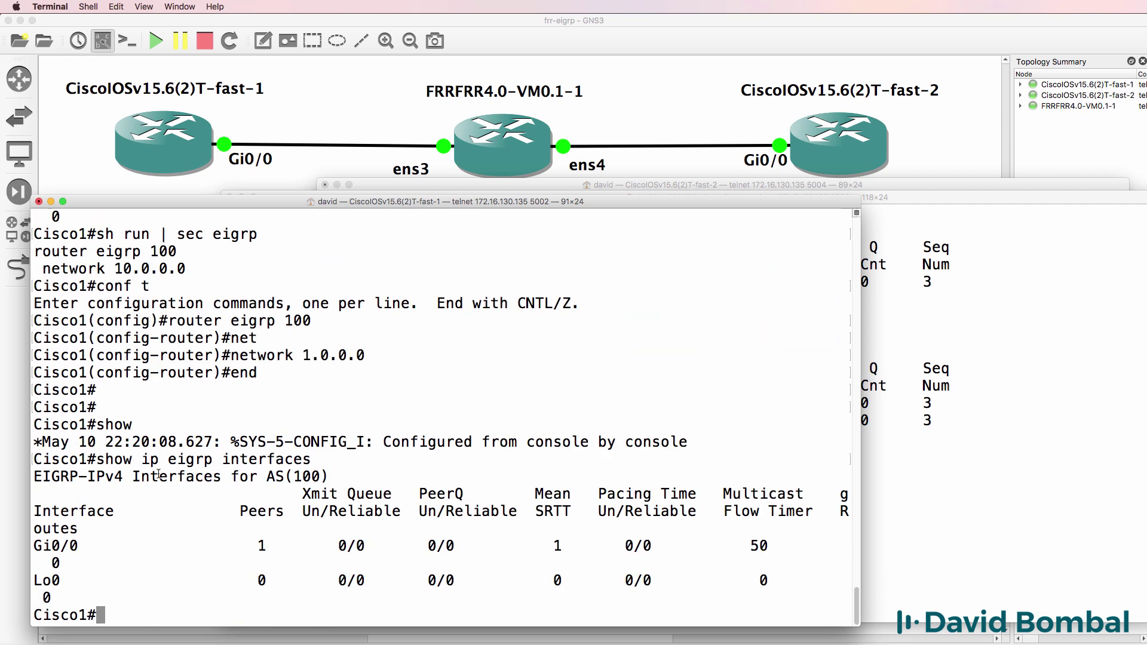
drag(861, 342, 967, 342)
drag(93, 588, 16, 608)
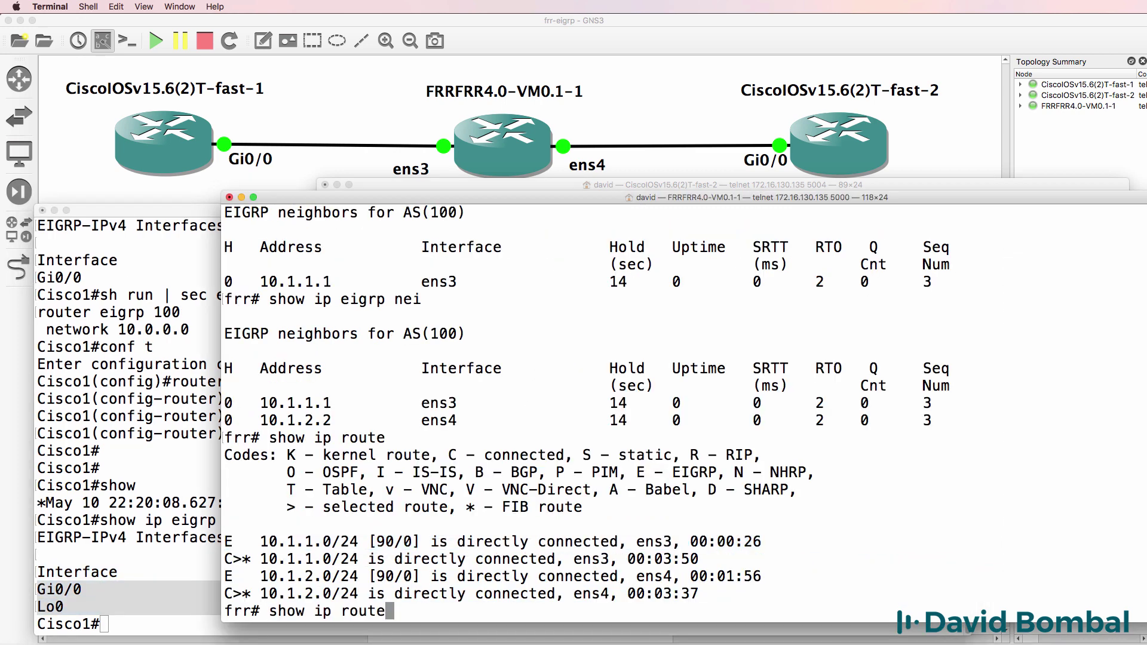
key(Return)
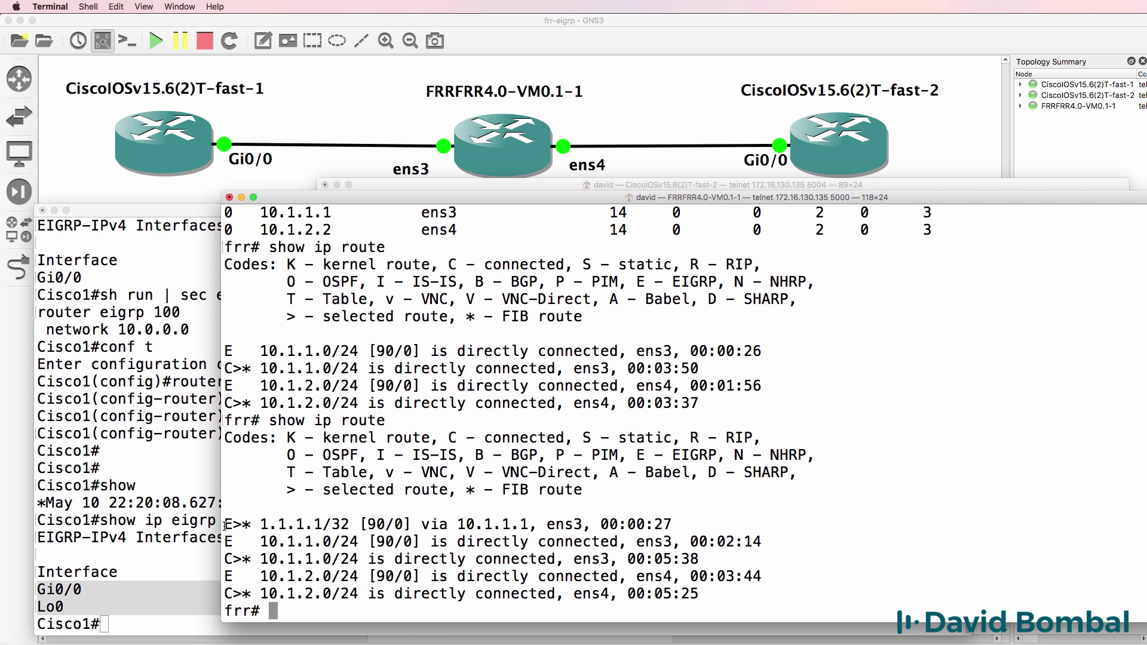
Spot FRR's EIGRP route to 1.1.1.1/32 and ping 1.1.1.1 from FRR.
drag(223, 525, 839, 527)
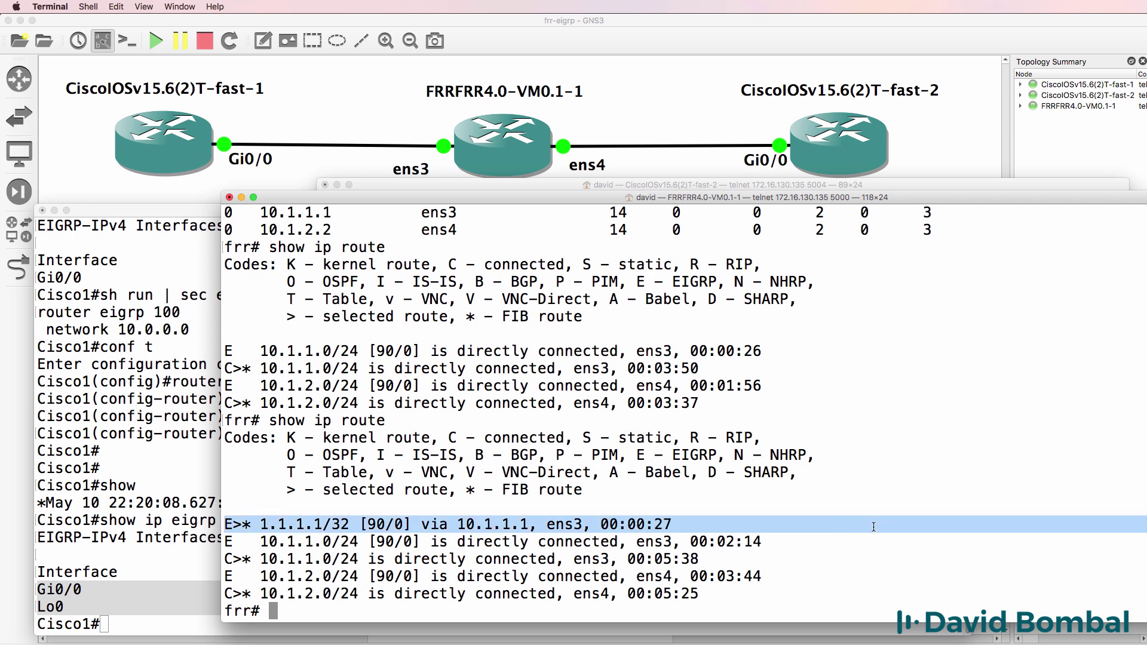
text(ping 1.1.1.1)
key(Return)
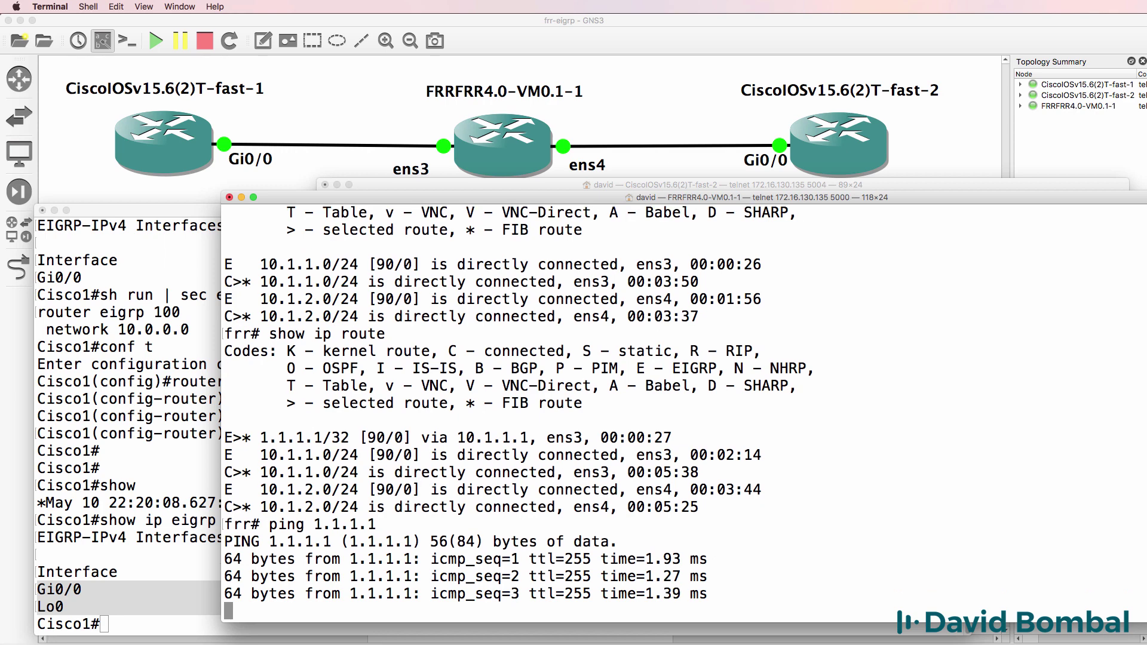
key(ctrl+c)
On Cisco2, find the EIGRP route to 10.1.1.0/24 and ping 10.1.1.1.
key(super+grave)
text(sh ip route)
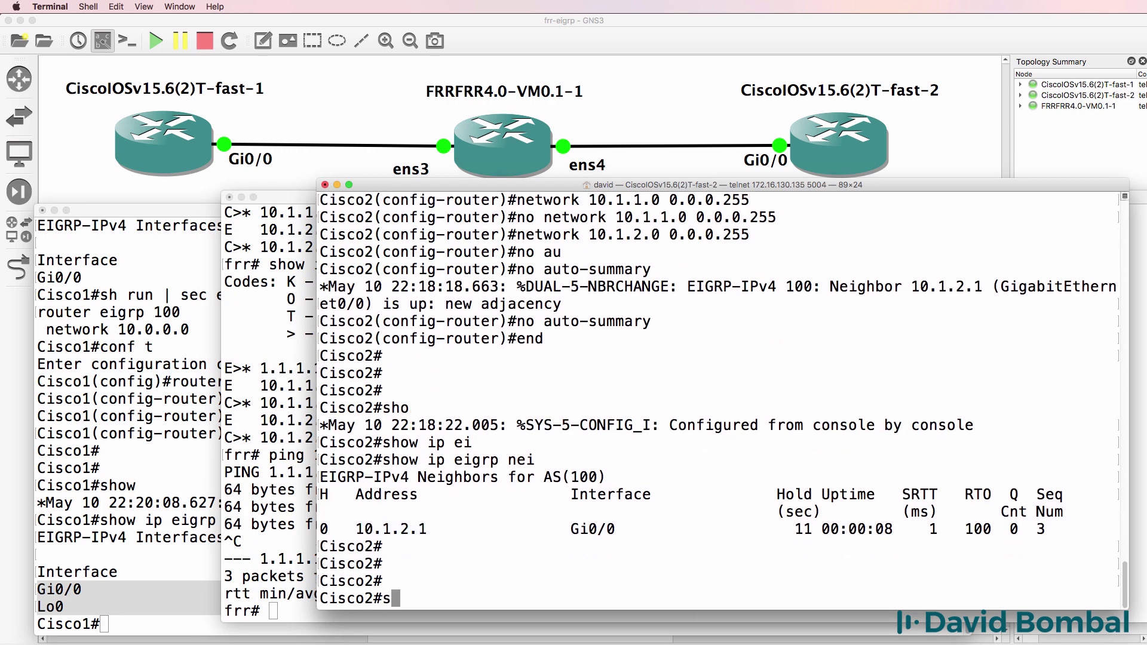
key(Return)
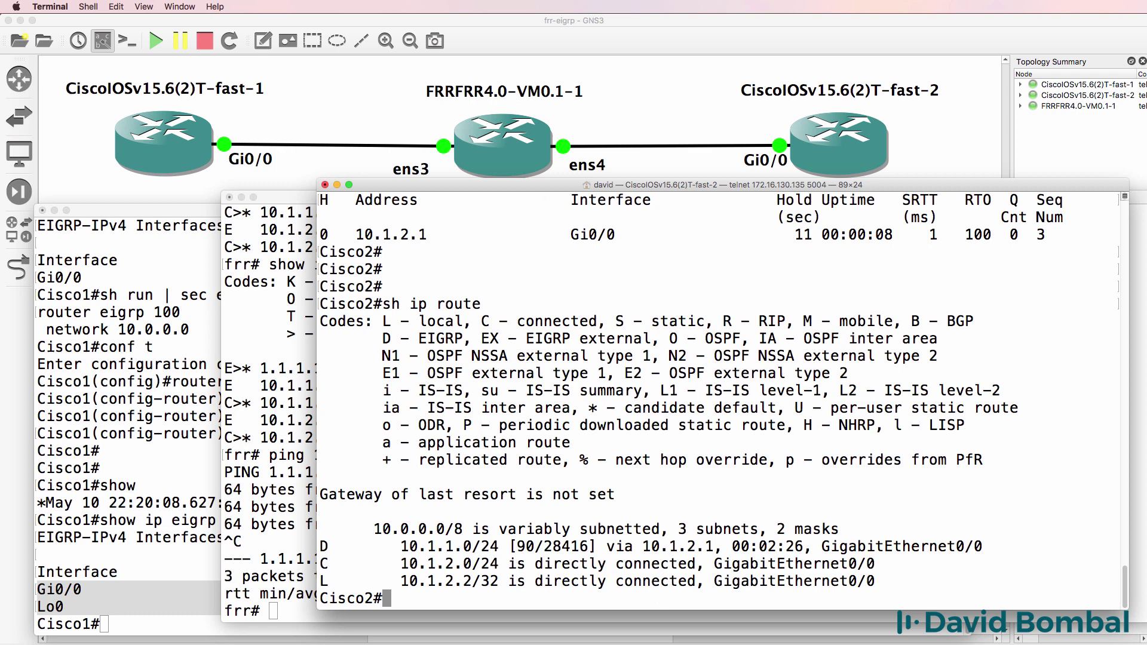
drag(323, 546, 1117, 540)
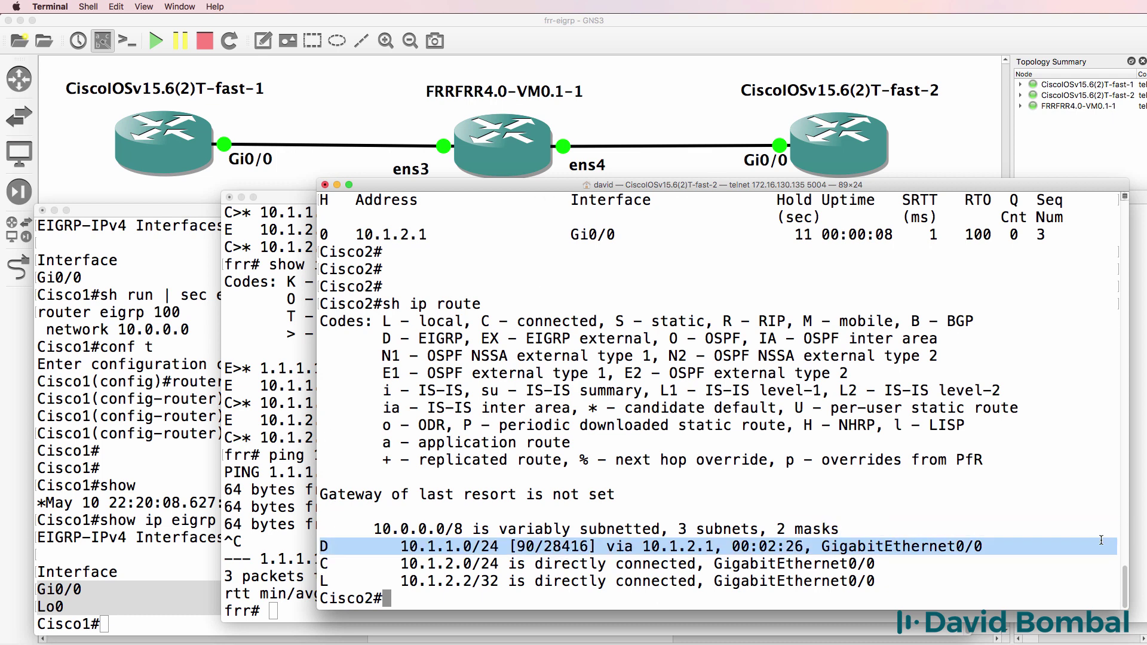
text(ping 10.1.1.1)
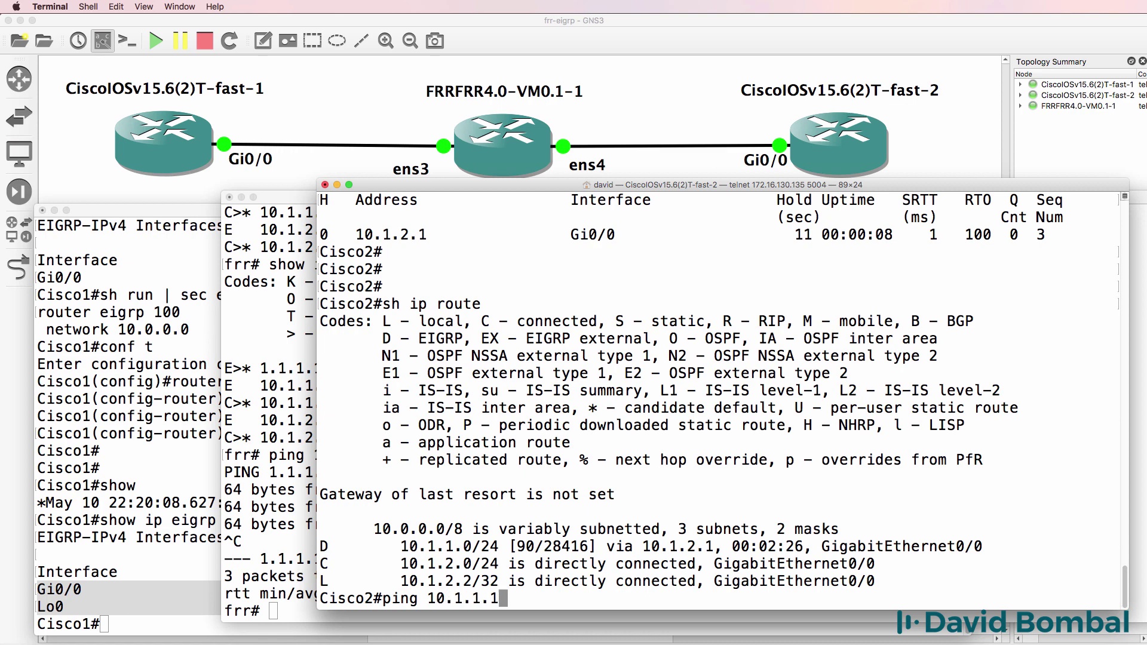
key(Return)
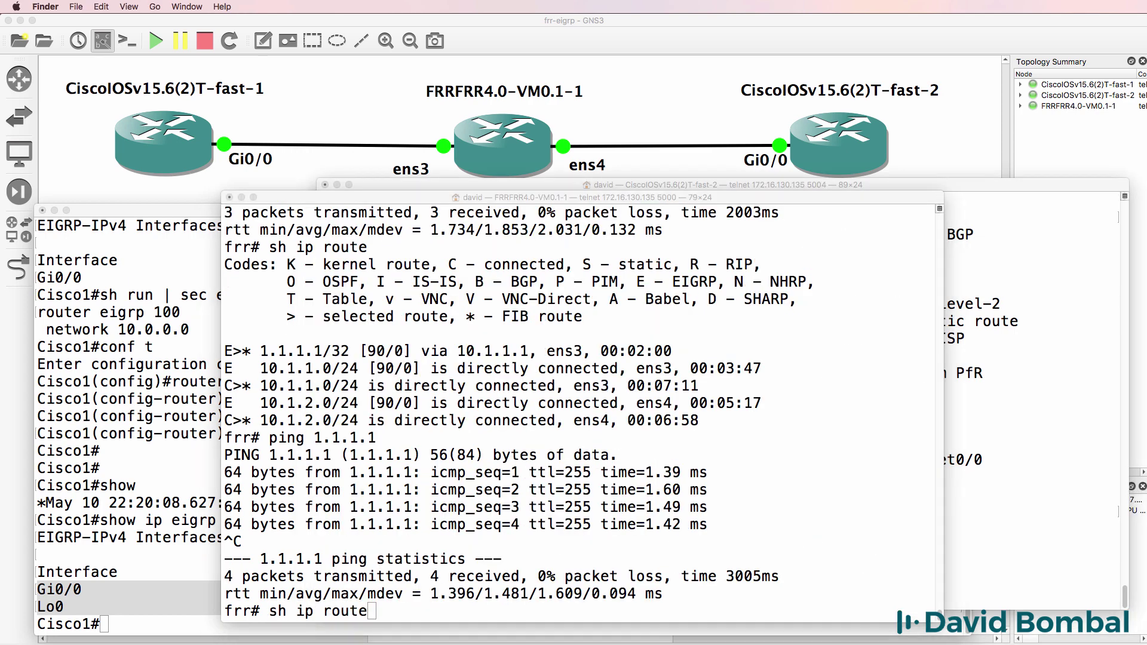
Recheck FRR's route to 1.1.1.1/32 and ping 1.1.1.1 again.
click(610, 417)
key(Return)
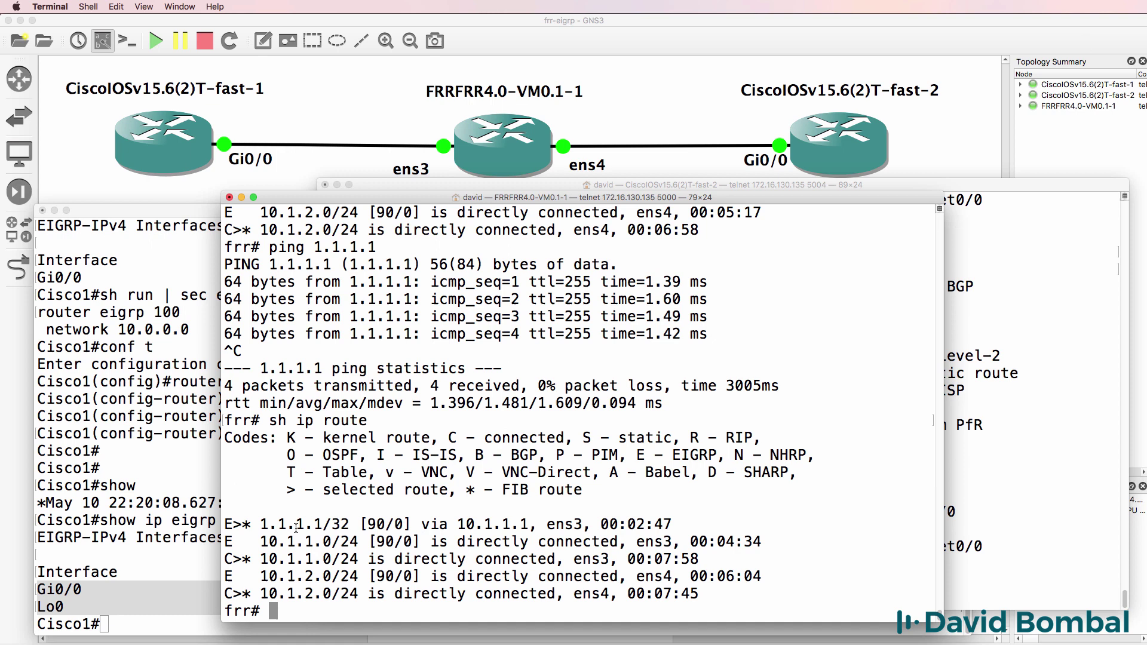
drag(260, 524, 367, 525)
text(ping 1.1.1.1)
key(Return)
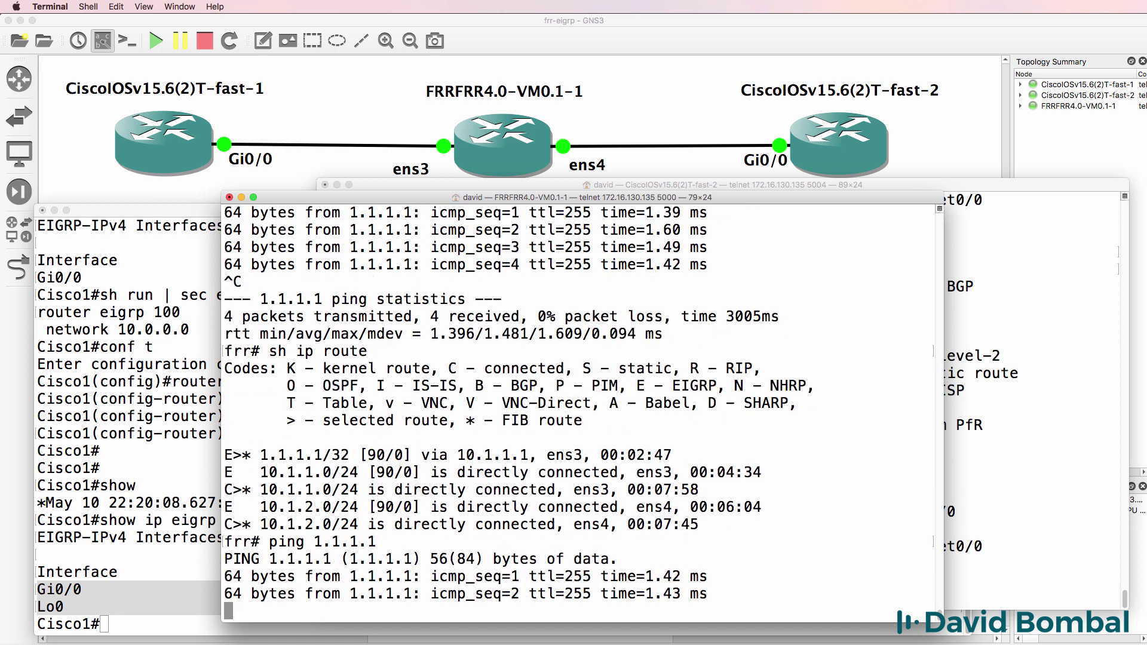
key(ctrl+c)
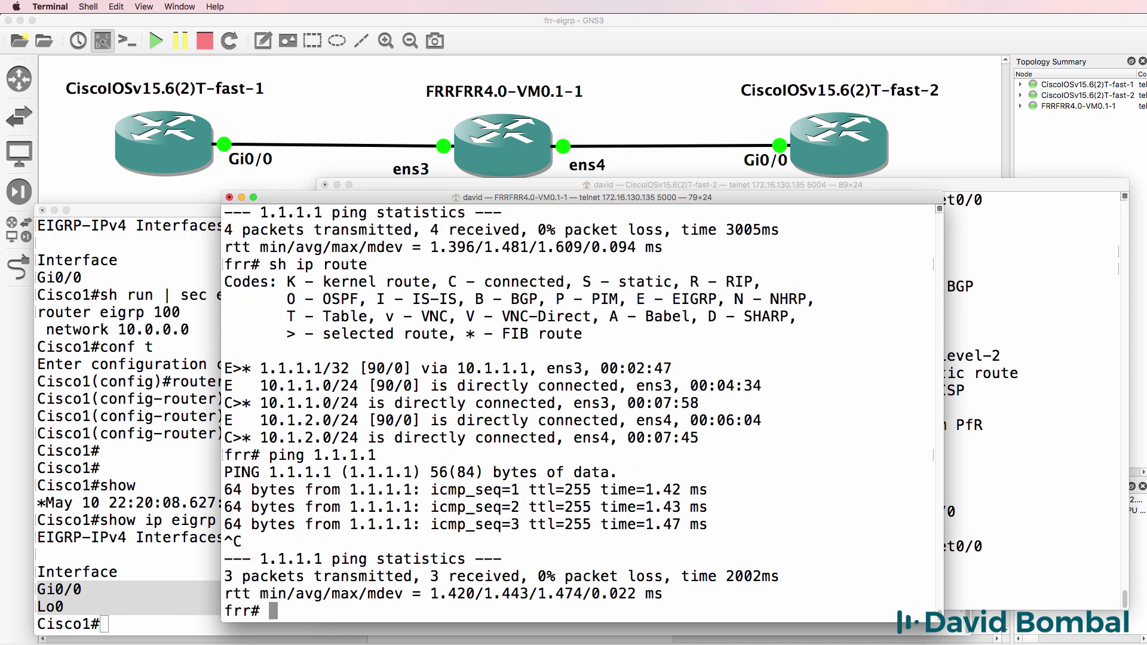
Show Cisco2's routing table again to find its new route to 1.1.1.1.
key(super+grave)
text(show ip route)
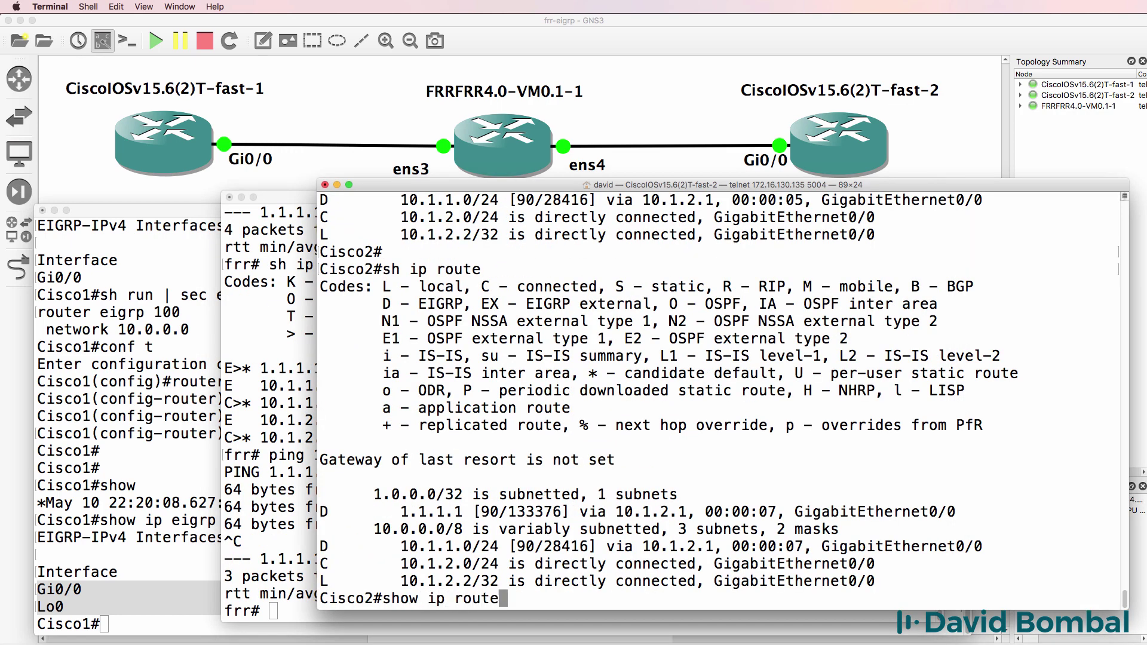
key(Return)
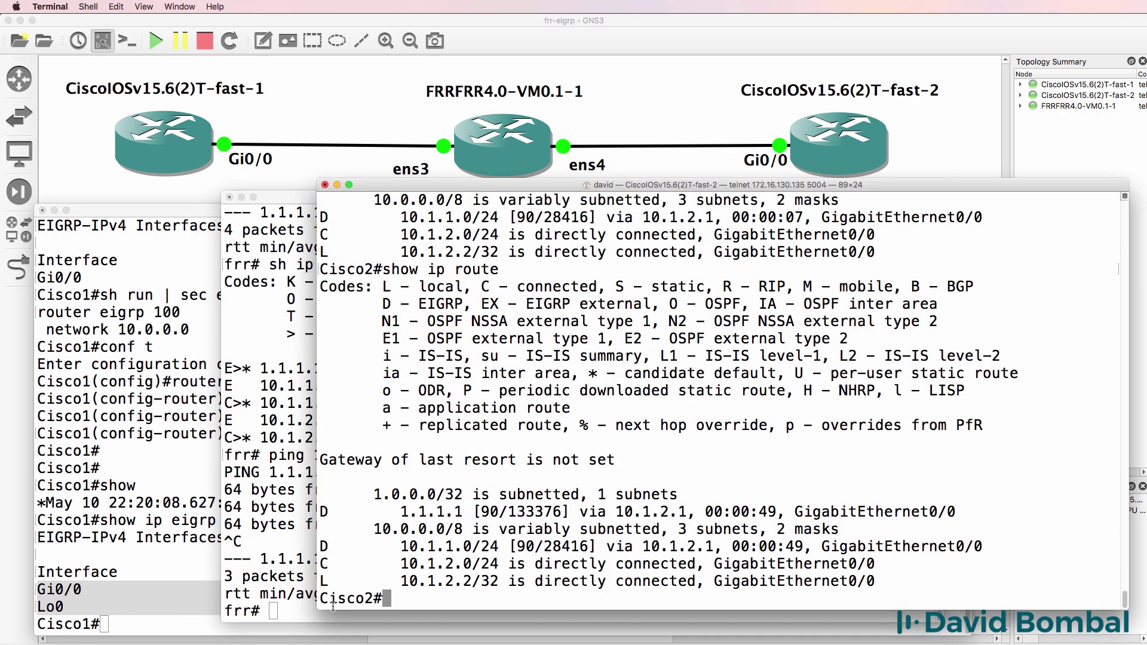
From Cisco2, ping 1.1.1.1 and traceroute to it through 10.1.2.1.
drag(366, 517, 958, 508)
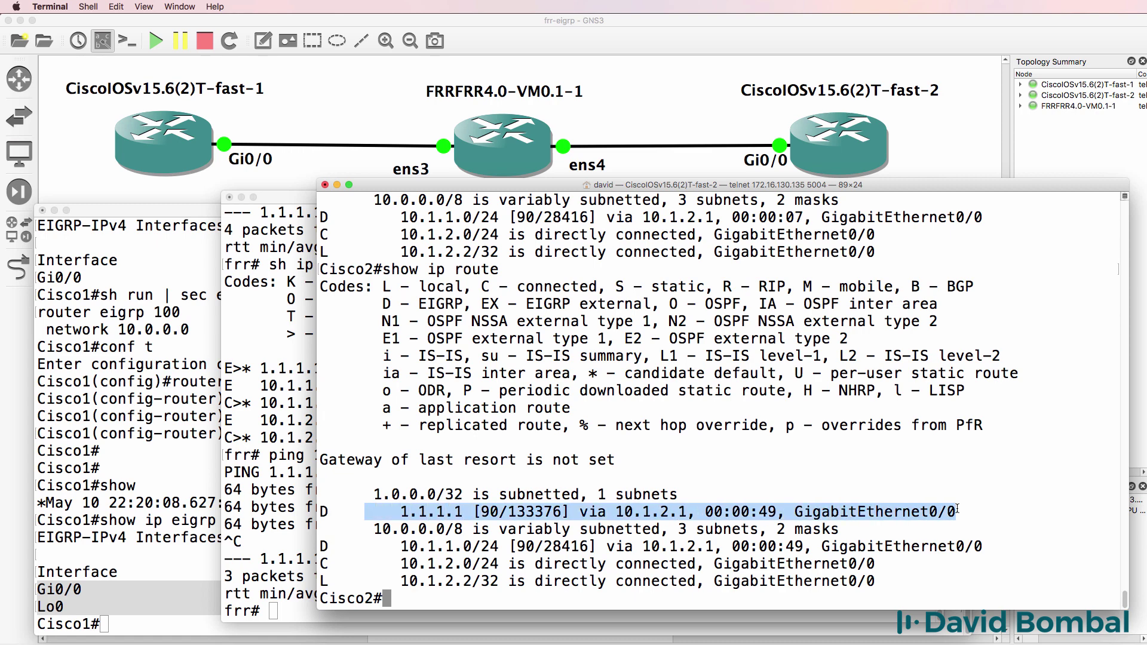
text(ping 1.1.1.1)
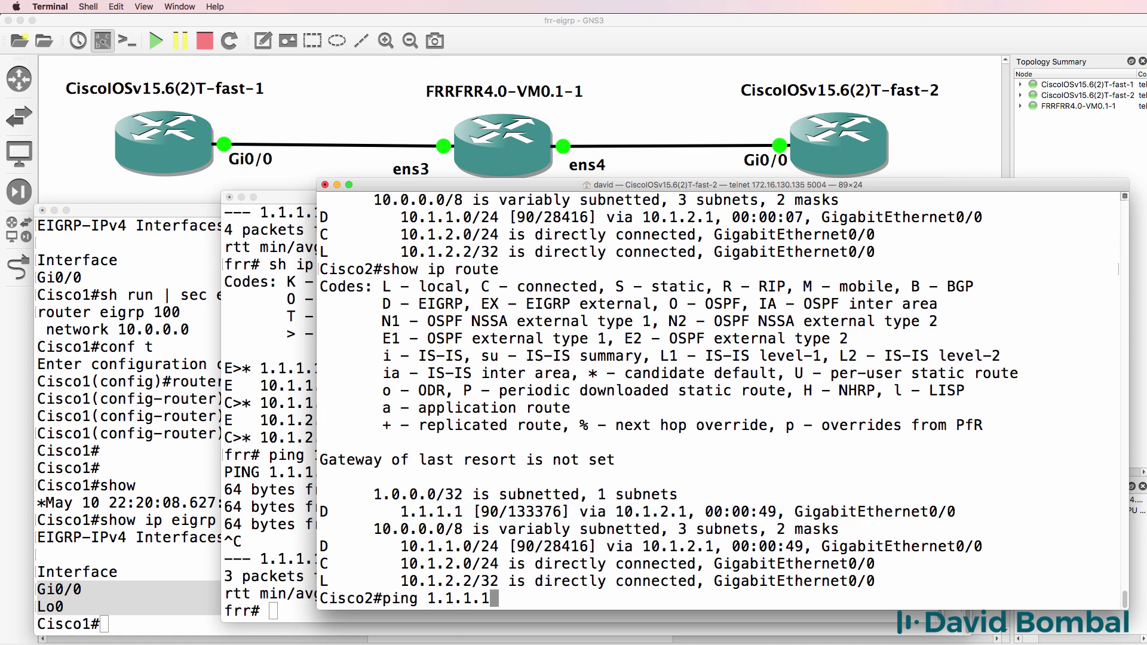
key(Return)
text(tr)
key(Tab)
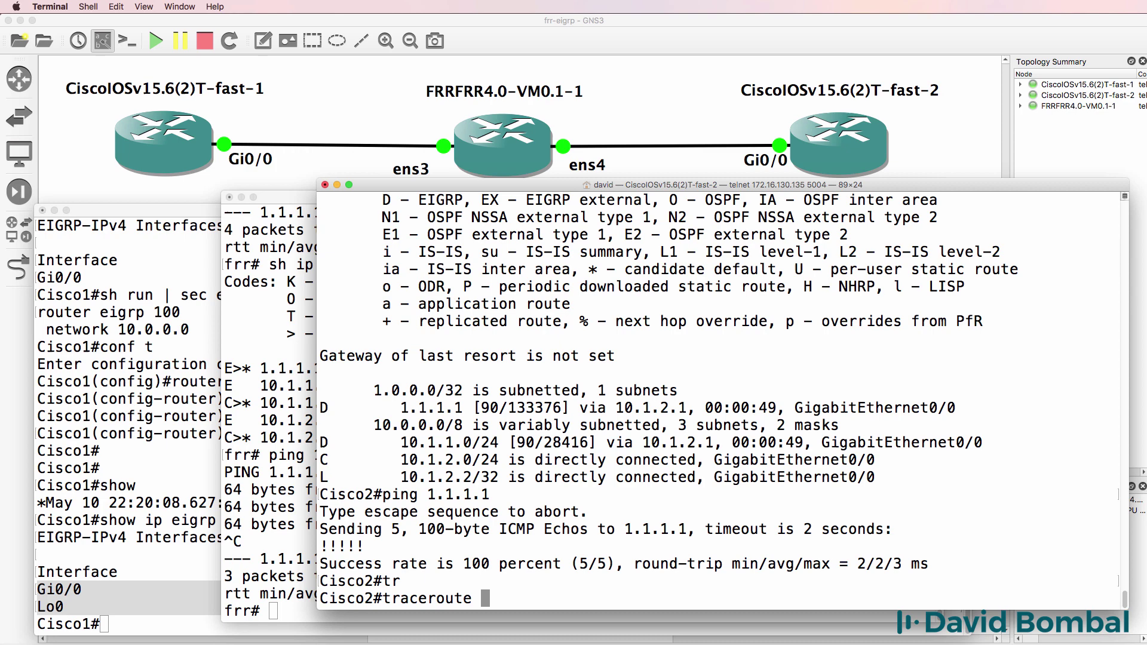
text(1.1.1.1)
key(Return)
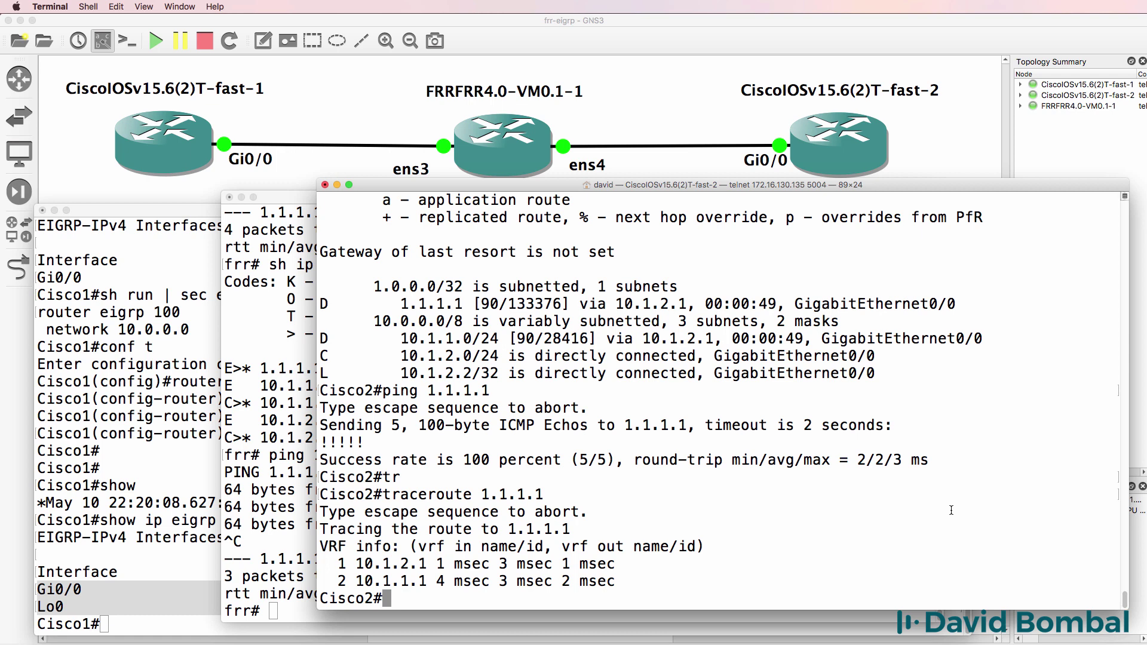
Create Loopback0 on Cisco2 with address 2.2.2.2/32.
text(conf t)
key(Return)
text(int loop 0)
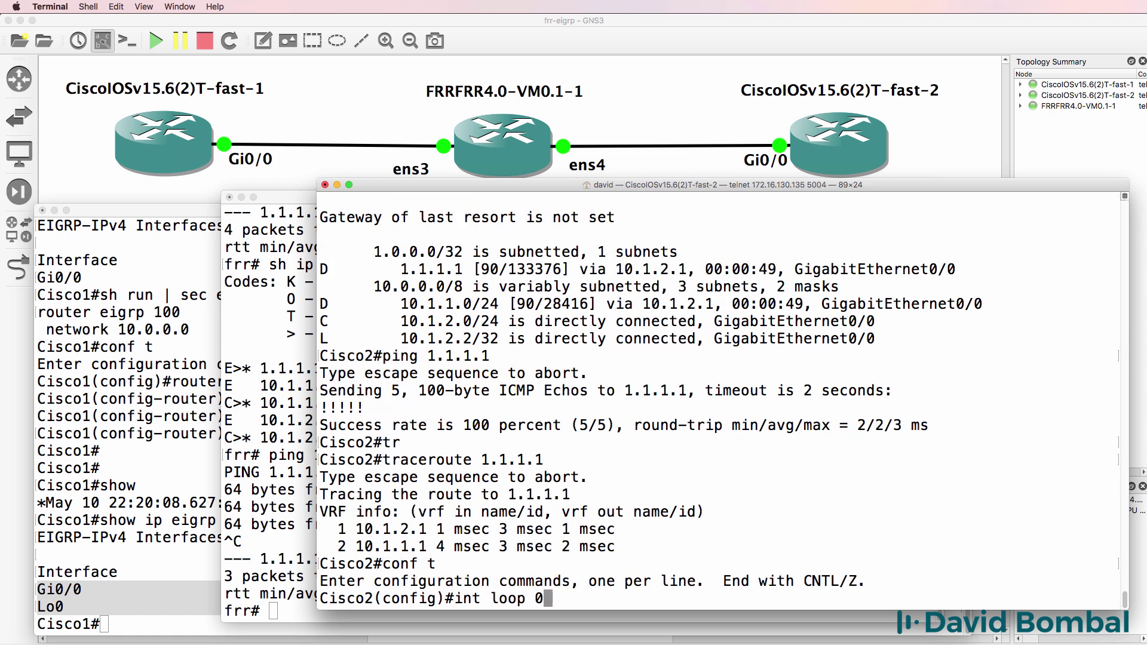
key(Return)
text(ip add)
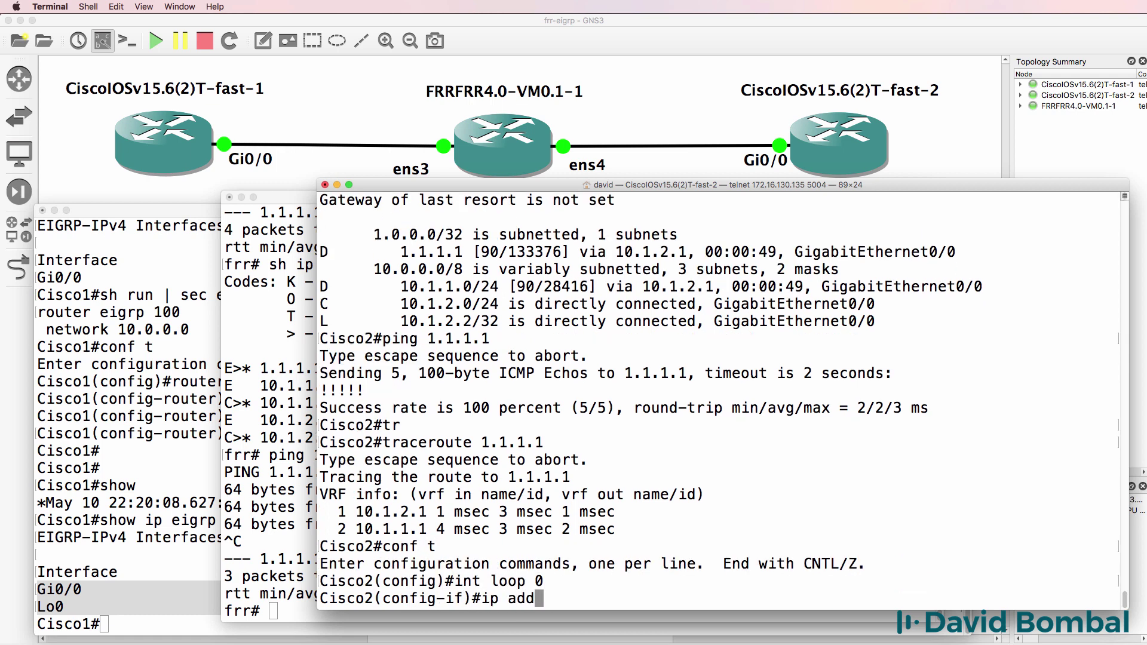
key(ctrl+r)
text(ress)
key(BackSpace)
key(BackSpace)
key(BackSpace)
key(BackSpace)
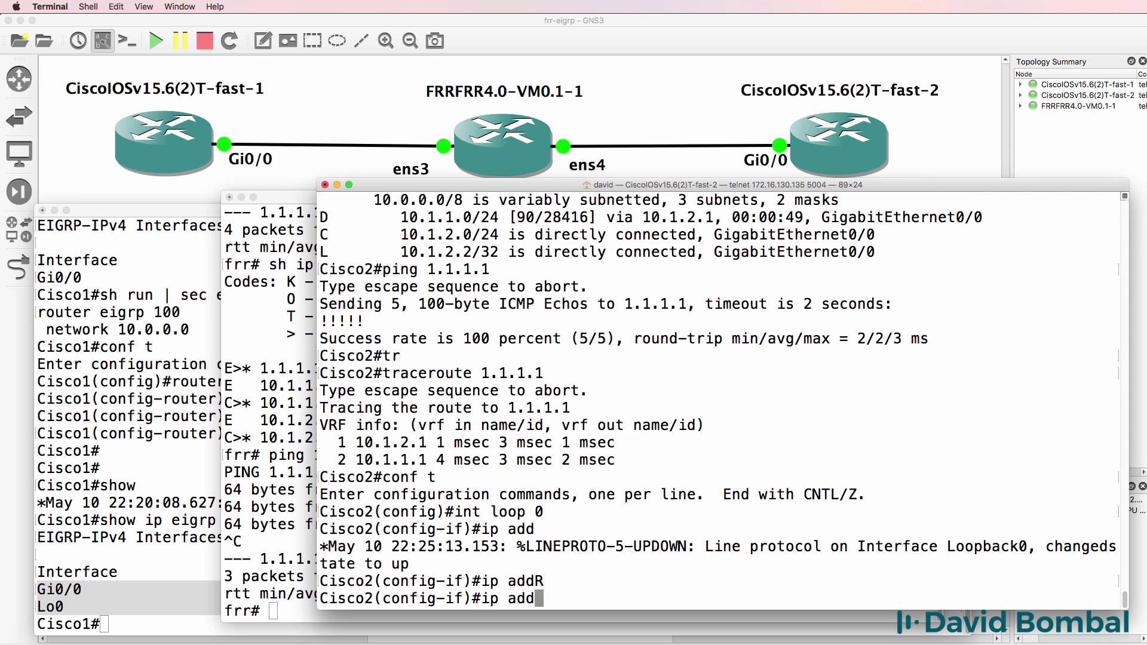
text(re)
key(Tab)
text(2.2.2.2 255.25.)
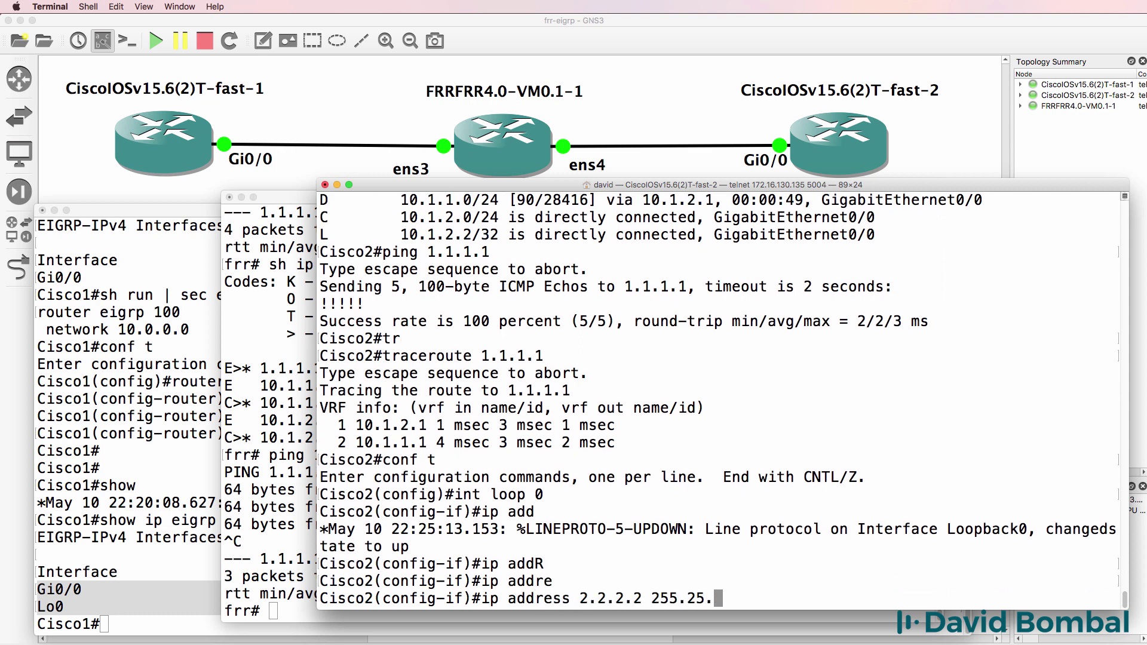
key(BackSpace)
text(5.255.255)
key(Return)
text(ex)
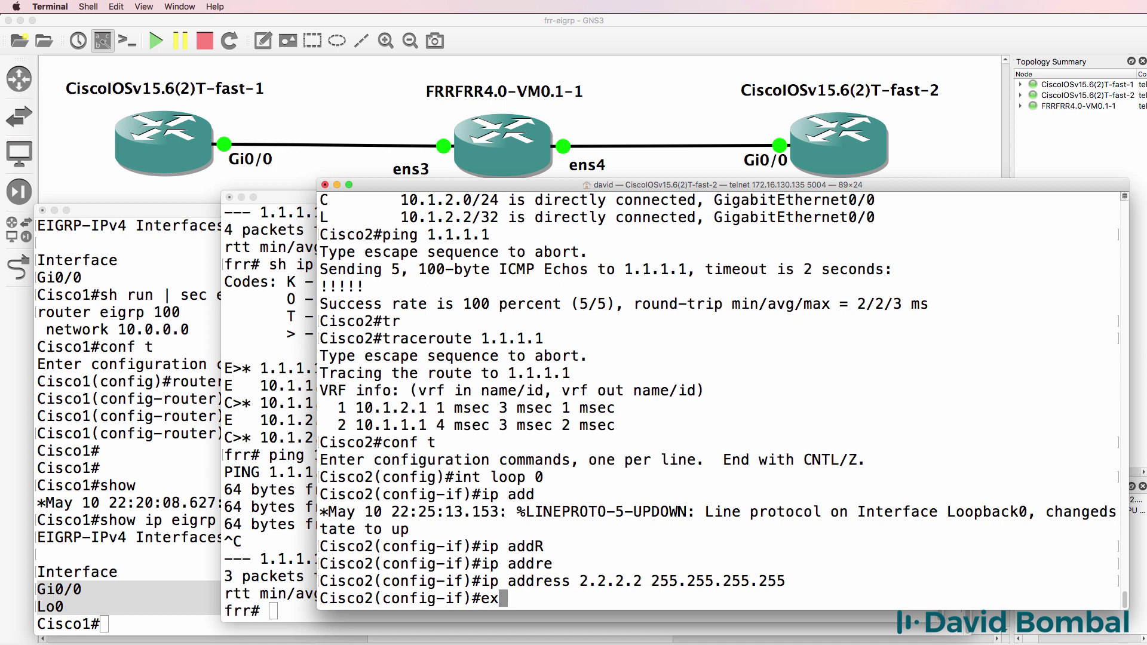
text(it)
key(Return)
Add network 2.0.0.0 to Cisco2's EIGRP 100 process.
text(router eigrp 100)
key(Return)
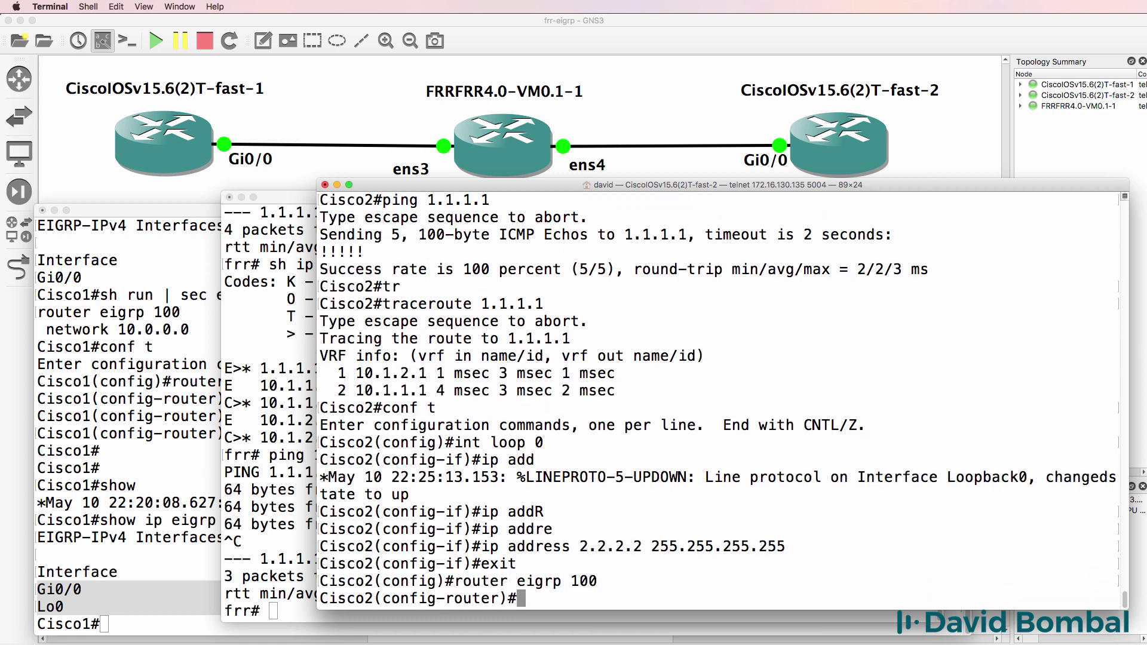
text(net)
key(Tab)
text(2.0.0.0)
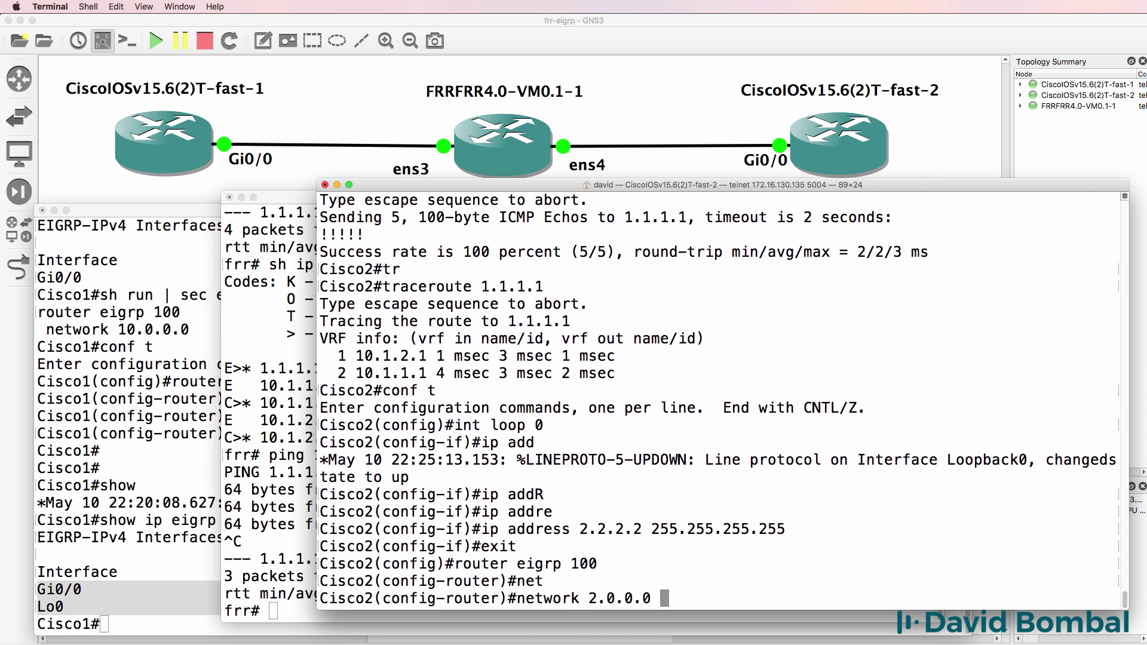
key(Return)
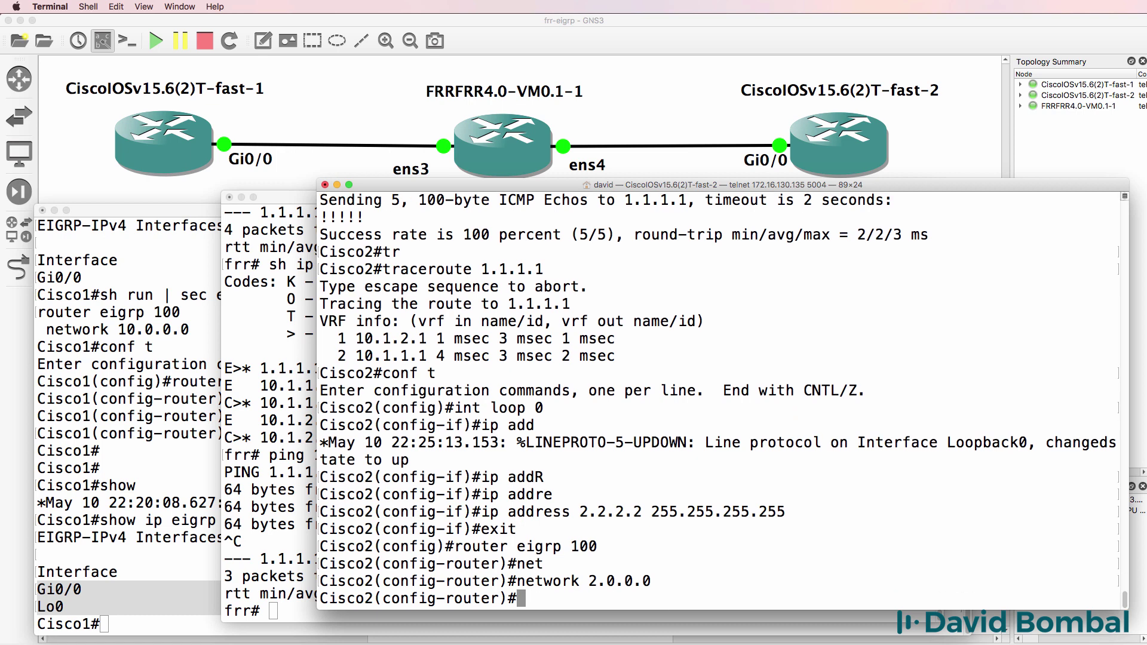
text(end)
key(Return)
key(Return)
Display Cisco2's EIGRP topology table and pick out the 2.2.2.2/32 Loopback0 entry.
text(show ip )
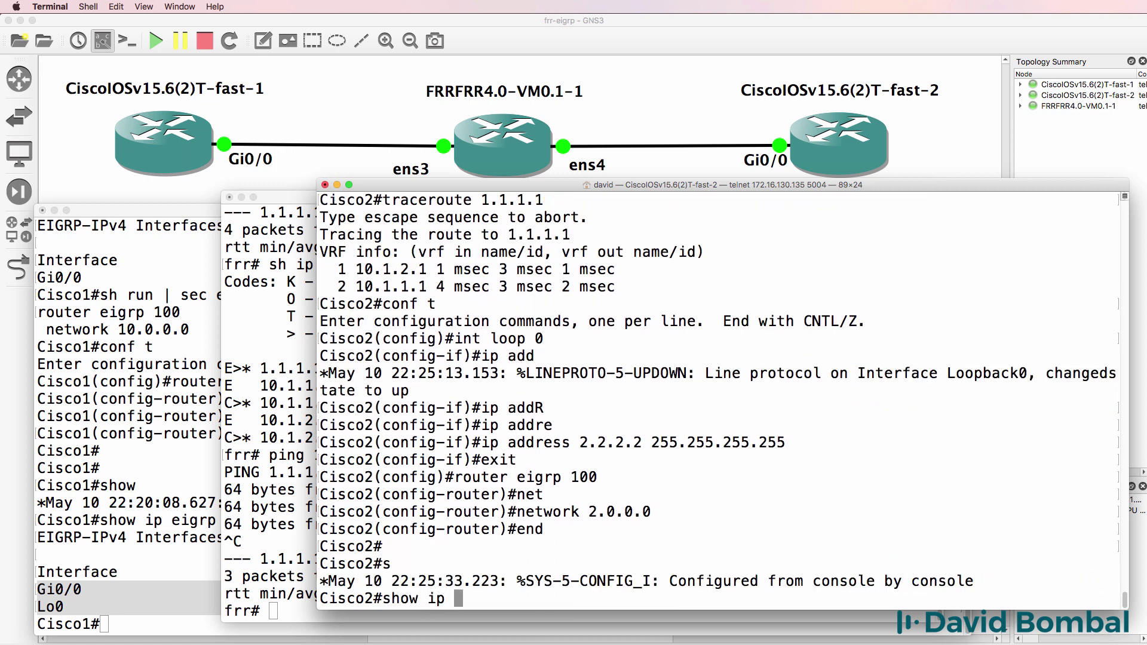
text(ei)
key(Tab)
text(?)
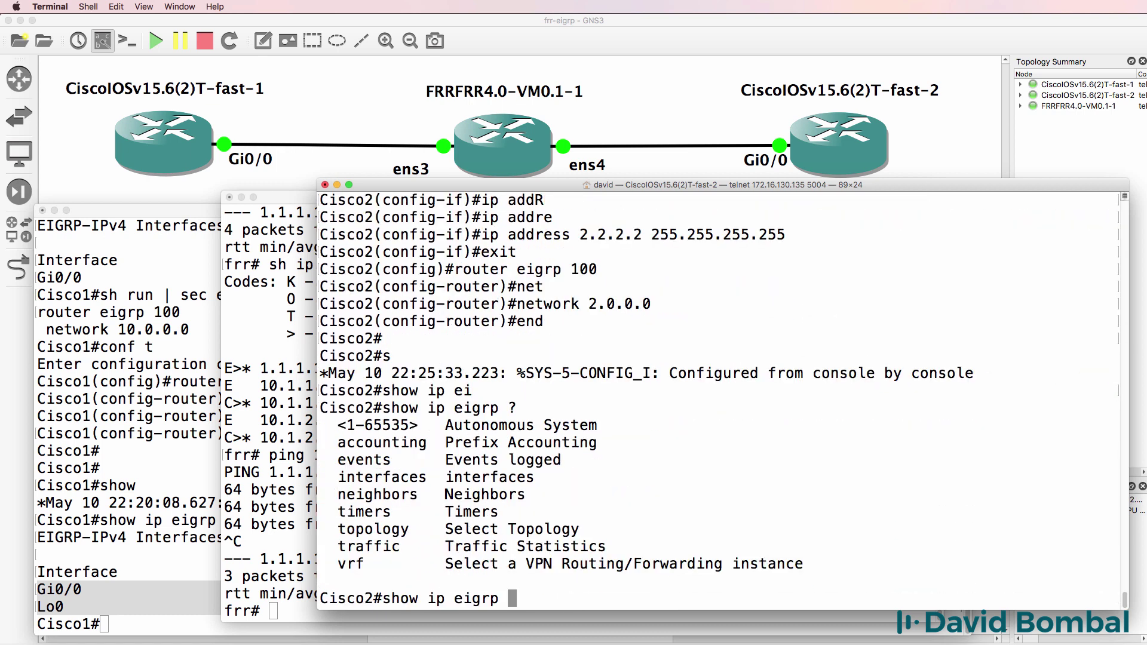
text(to)
key(Tab)
key(Return)
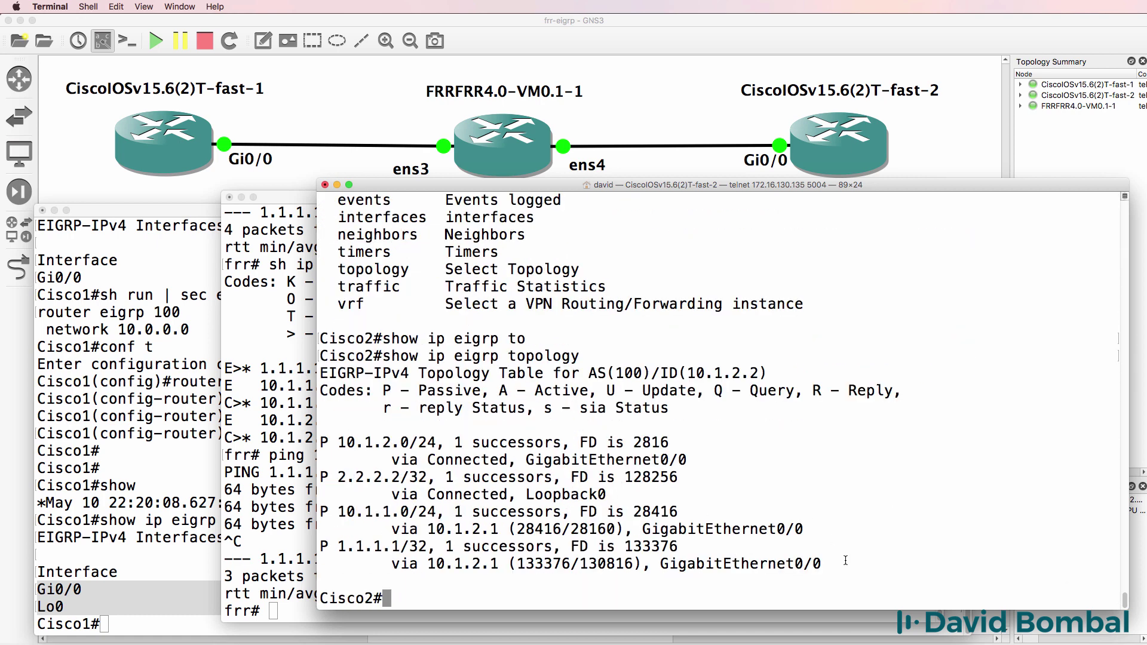
drag(846, 560, 180, 412)
click(448, 481)
drag(616, 496, 306, 474)
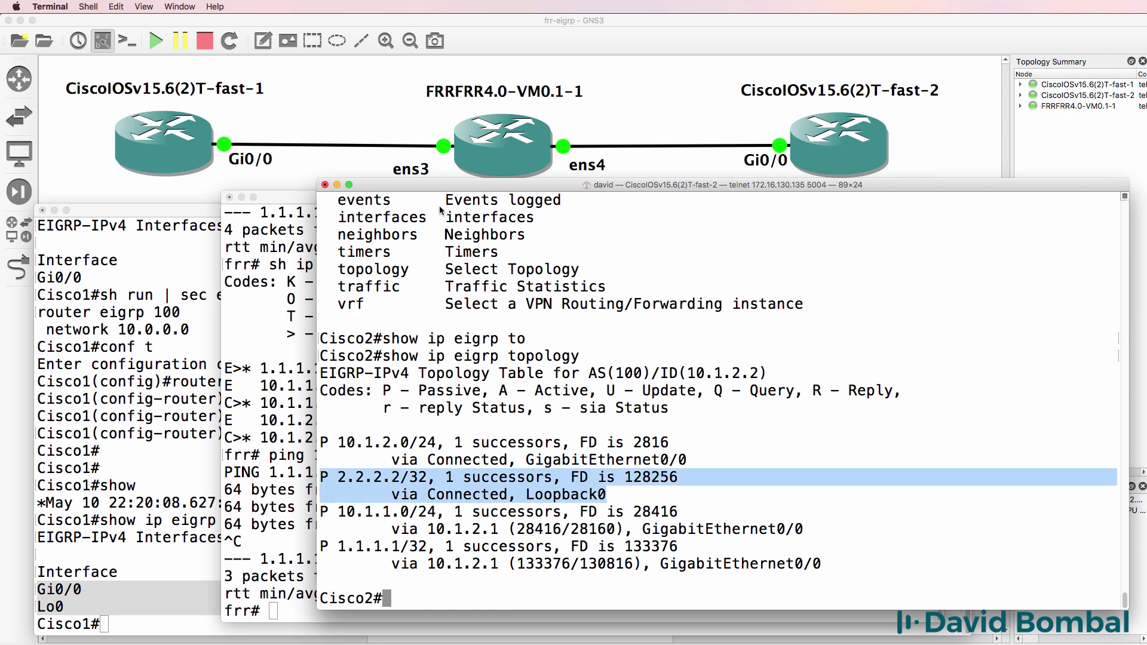
On FRR, confirm the EIGRP route to 2.2.2.2/32 via 10.1.2.2 and ping 2.2.2.2.
drag(443, 187, 666, 197)
click(306, 358)
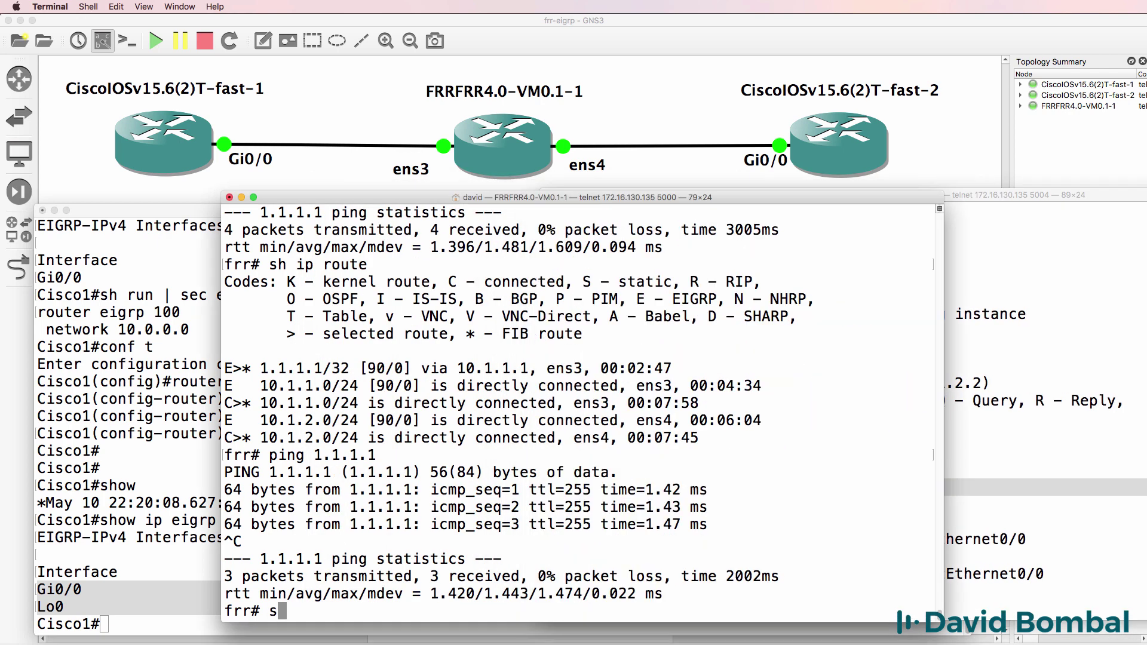
text(show ip route)
key(Return)
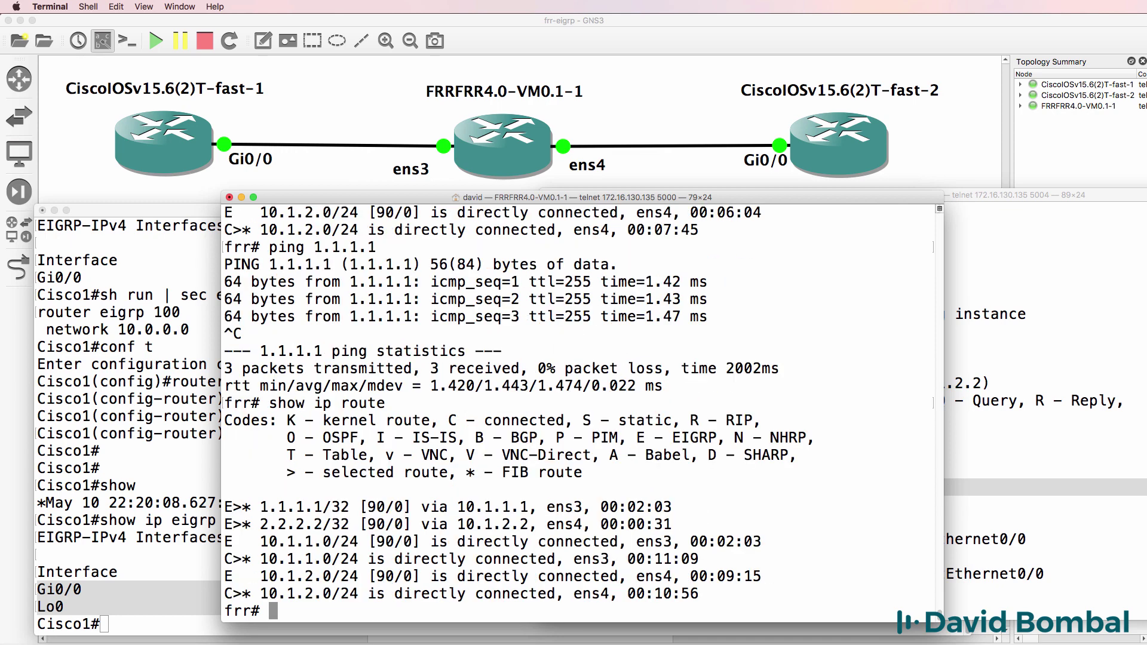
text(ping 2.2.2.2)
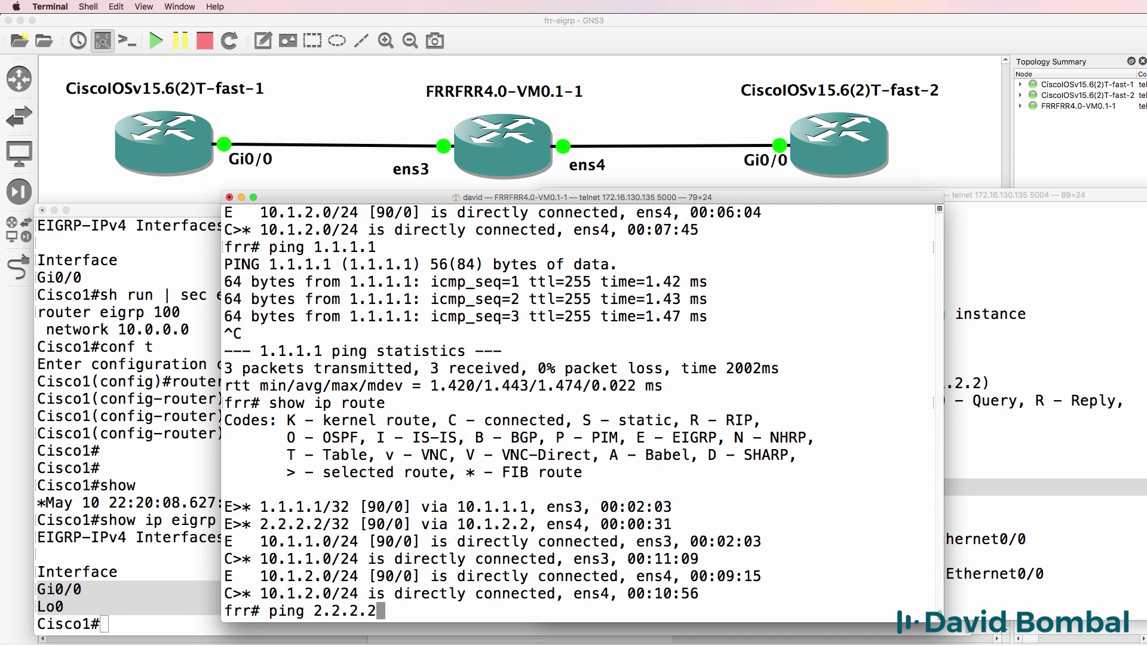
drag(352, 517, 240, 523)
key(Return)
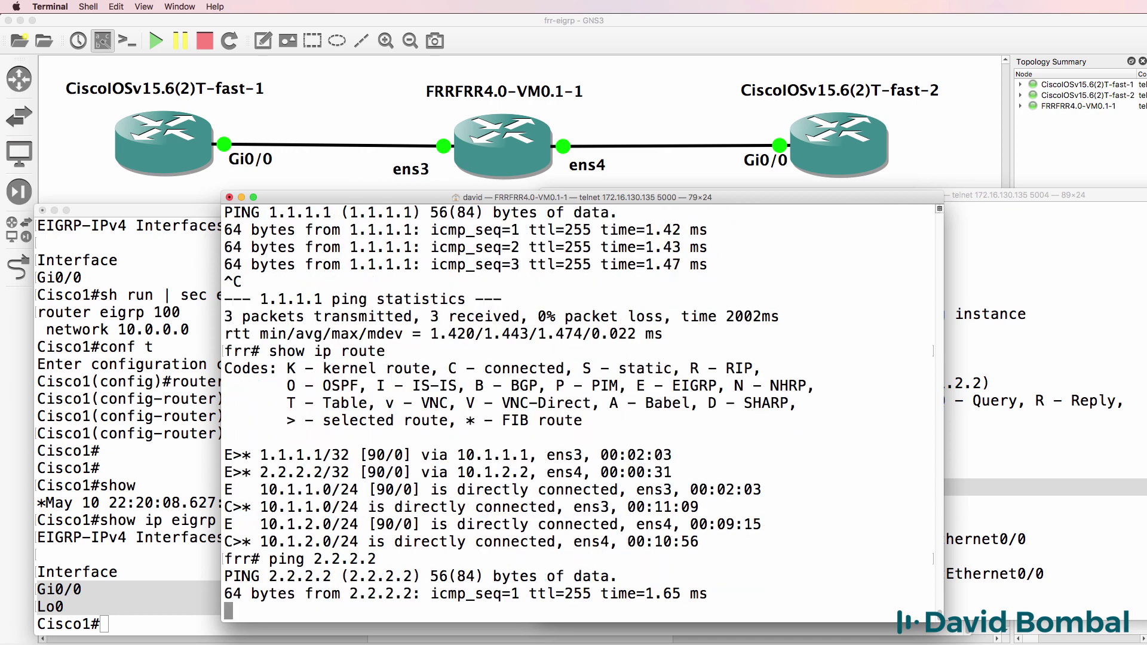
key(ctrl+c)
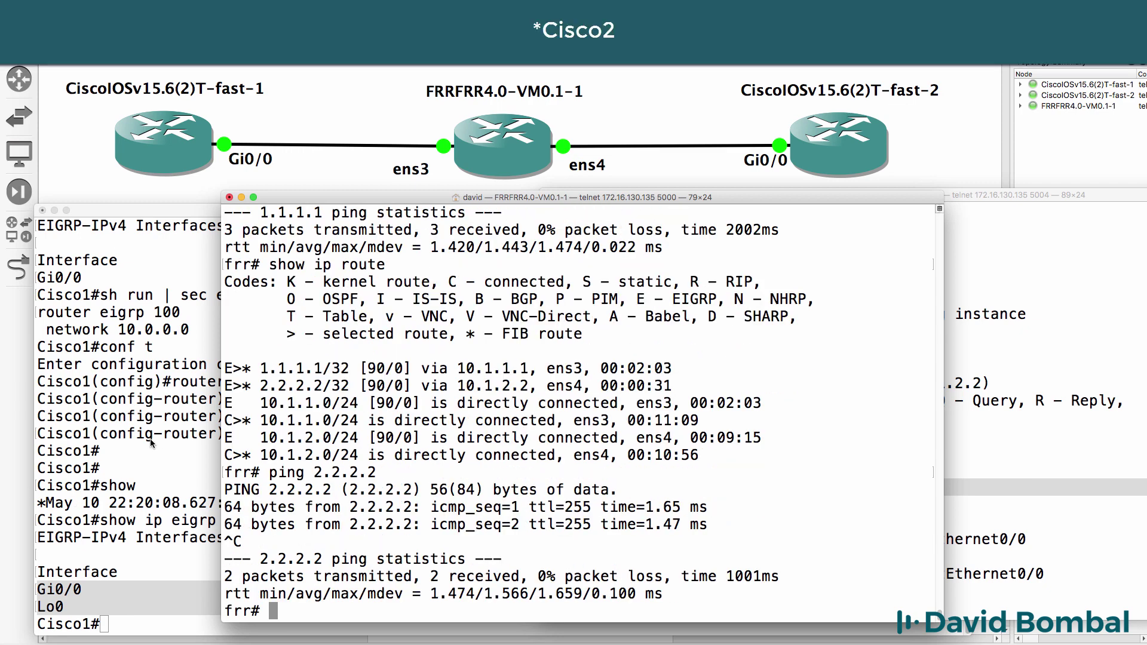
click(151, 442)
Check Cisco1's EIGRP route to 2.2.2.2 and ping 2.2.2.2.
text(show ip route)
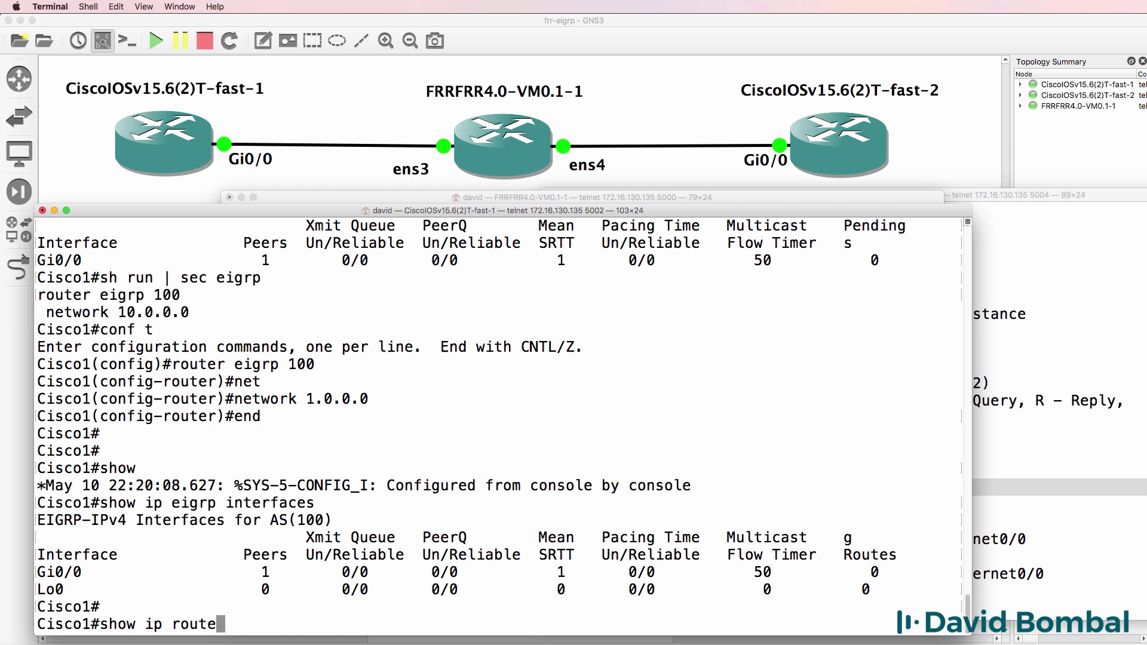
key(Return)
drag(91, 537, 12, 530)
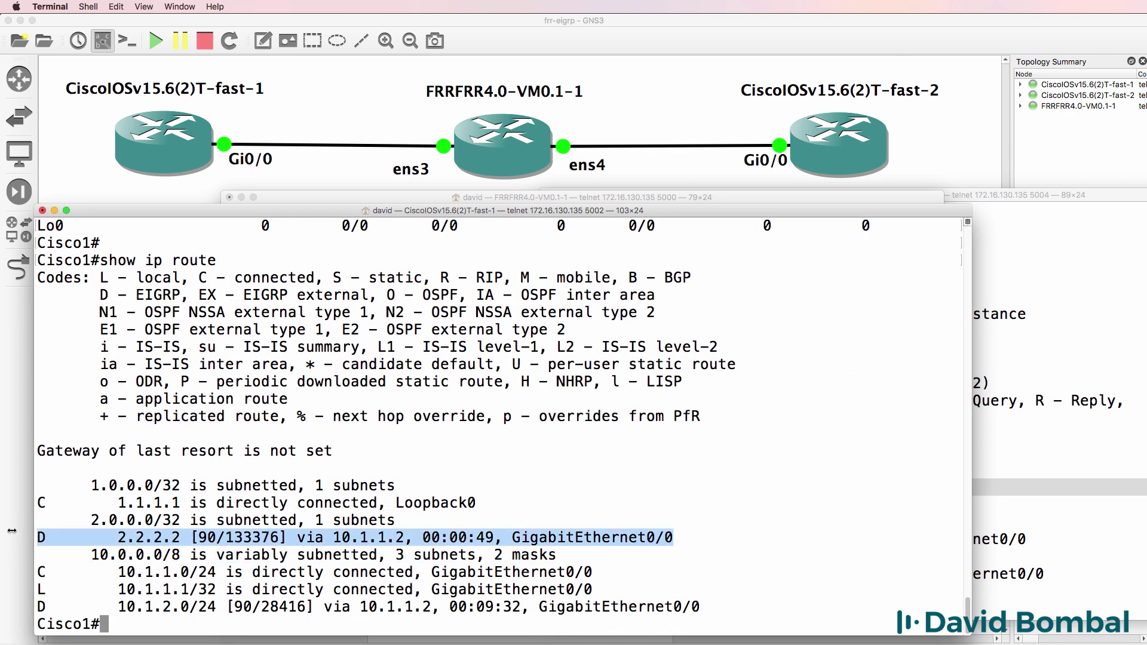
text(ping 2.2.2.2)
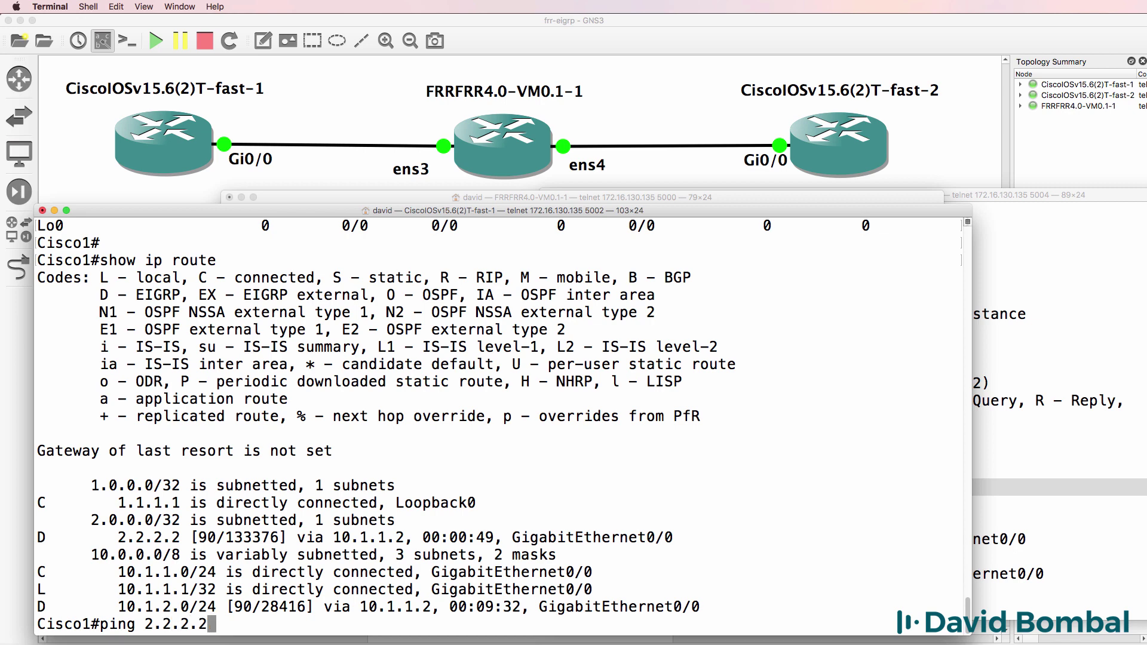
key(Return)
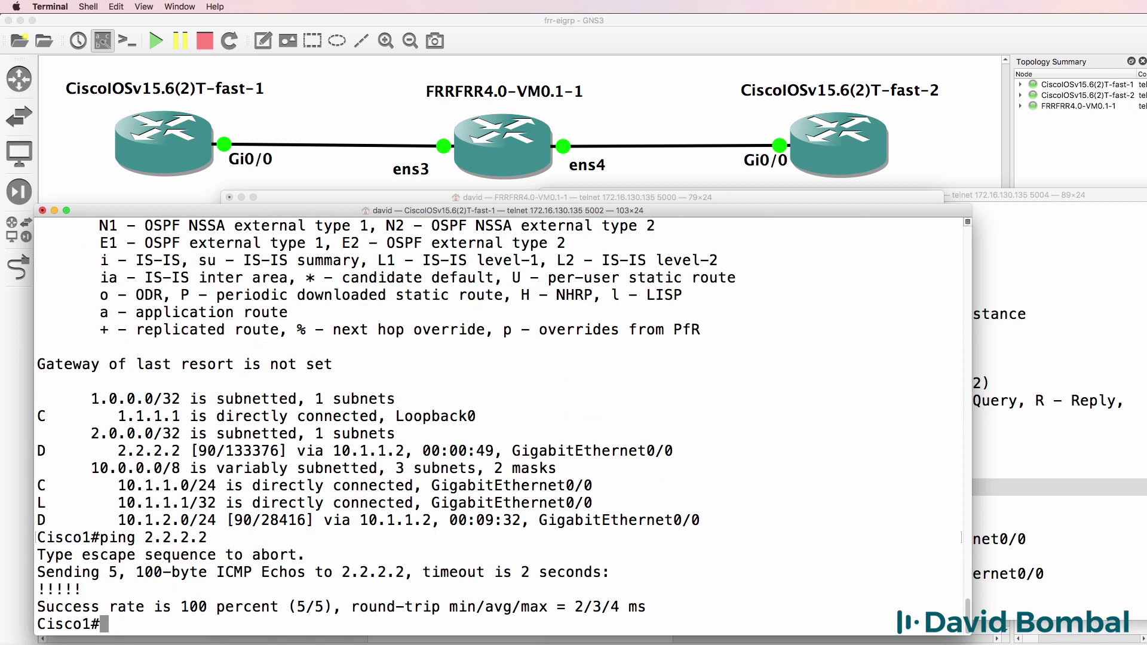
Traceroute from Cisco1 to 2.2.2.2, passing 10.1.1.2 then 10.1.2.2.
text(tr)
key(Tab)
text(2.2.2.2)
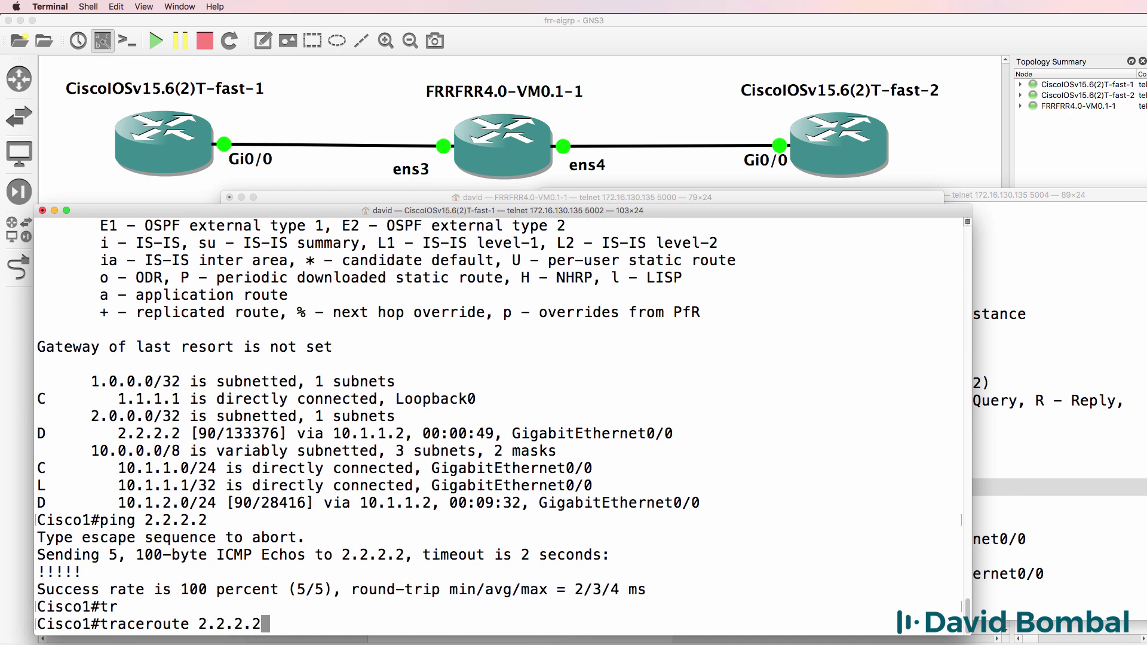
key(Return)
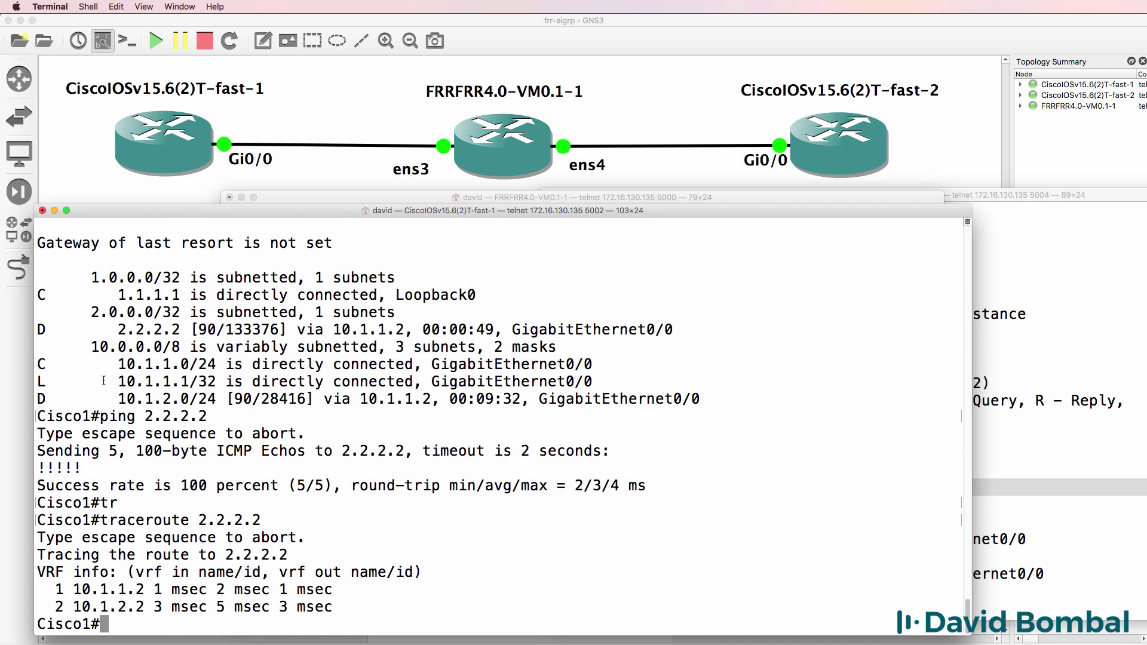
drag(1005, 199, 796, 208)
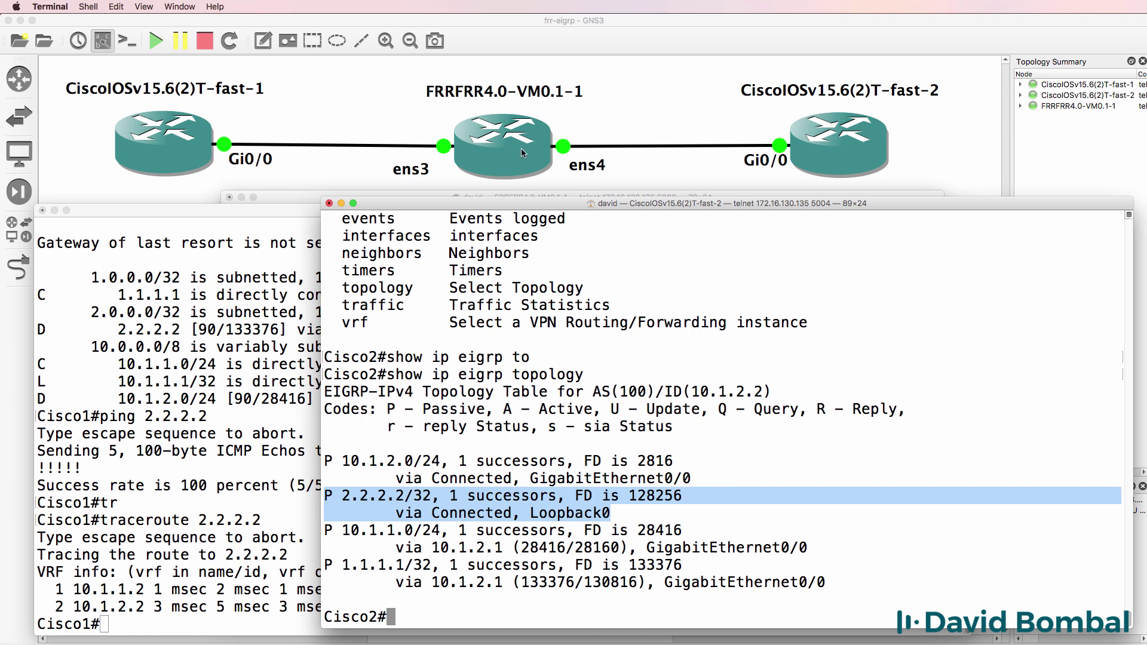
Read the FRR user guide's EIGRP page in Chrome, covering eigrpd and RFC7868.
key(super+Tab)
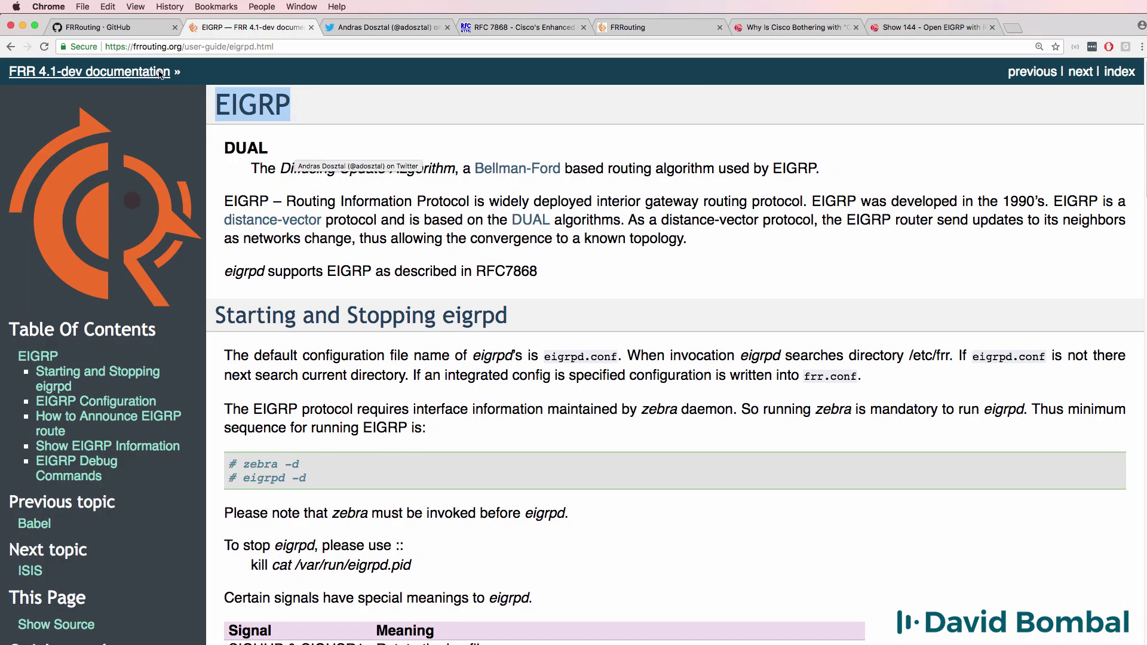
click(131, 46)
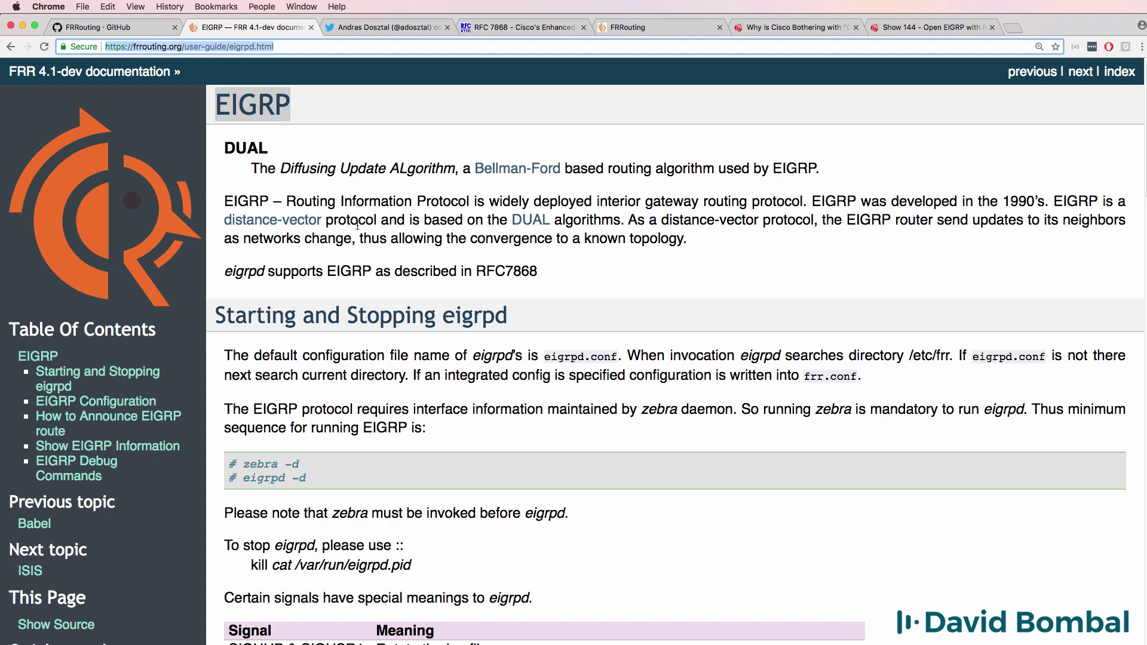
scroll(410, 274, down, 1)
drag(554, 256, 224, 242)
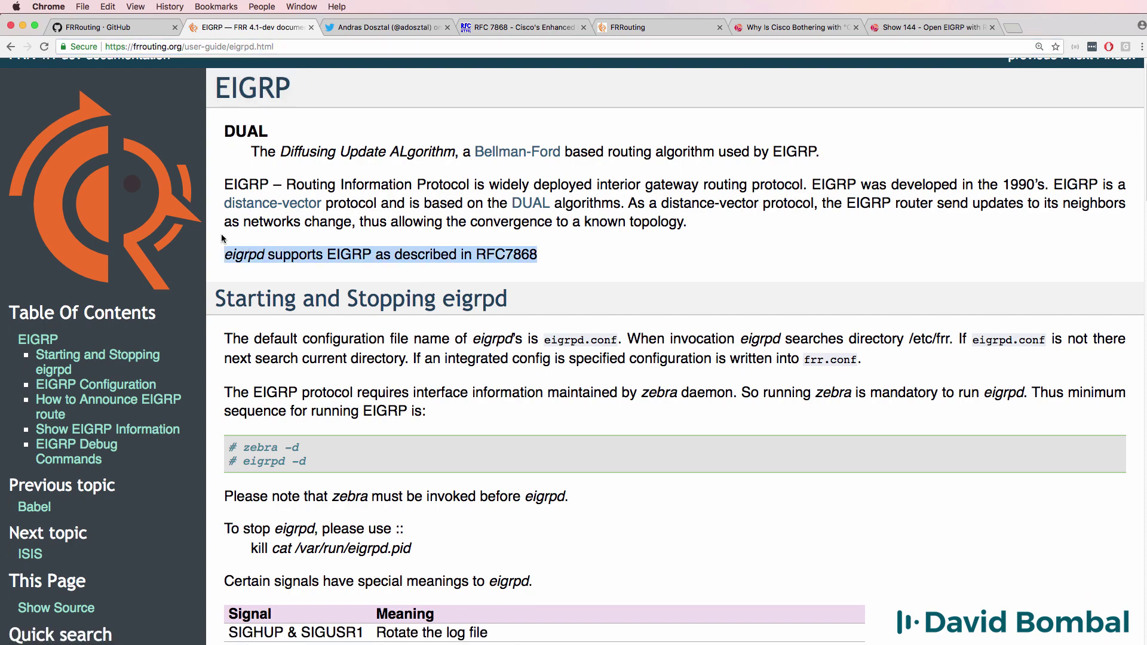
scroll(486, 373, down, 5)
scroll(483, 369, down, 3)
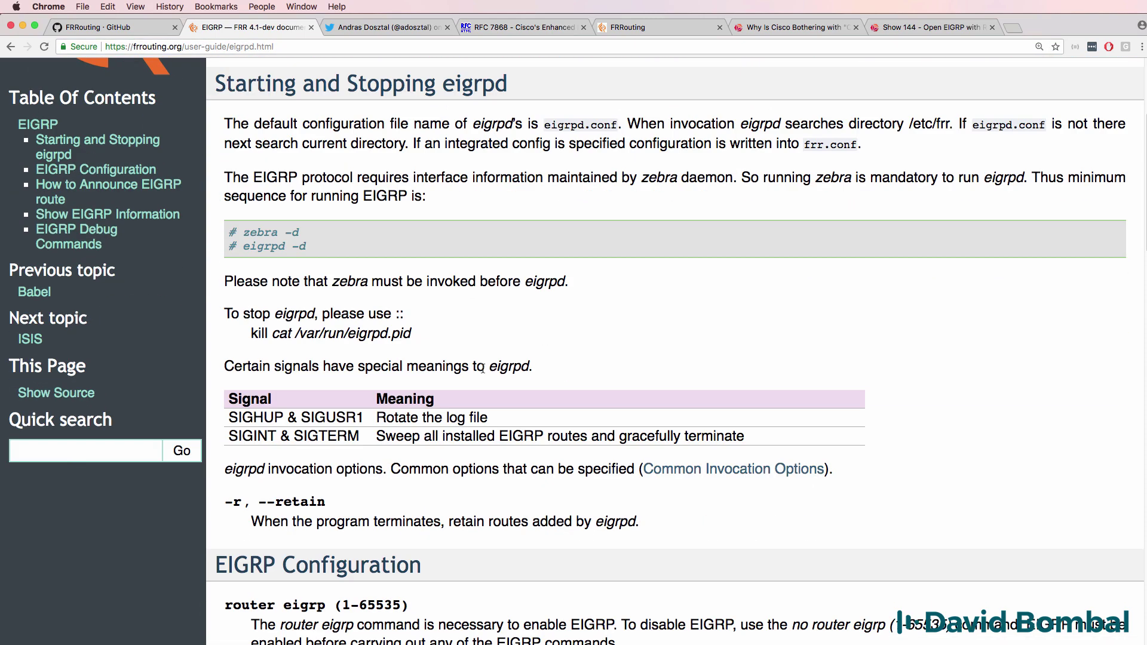
scroll(482, 367, up, 7)
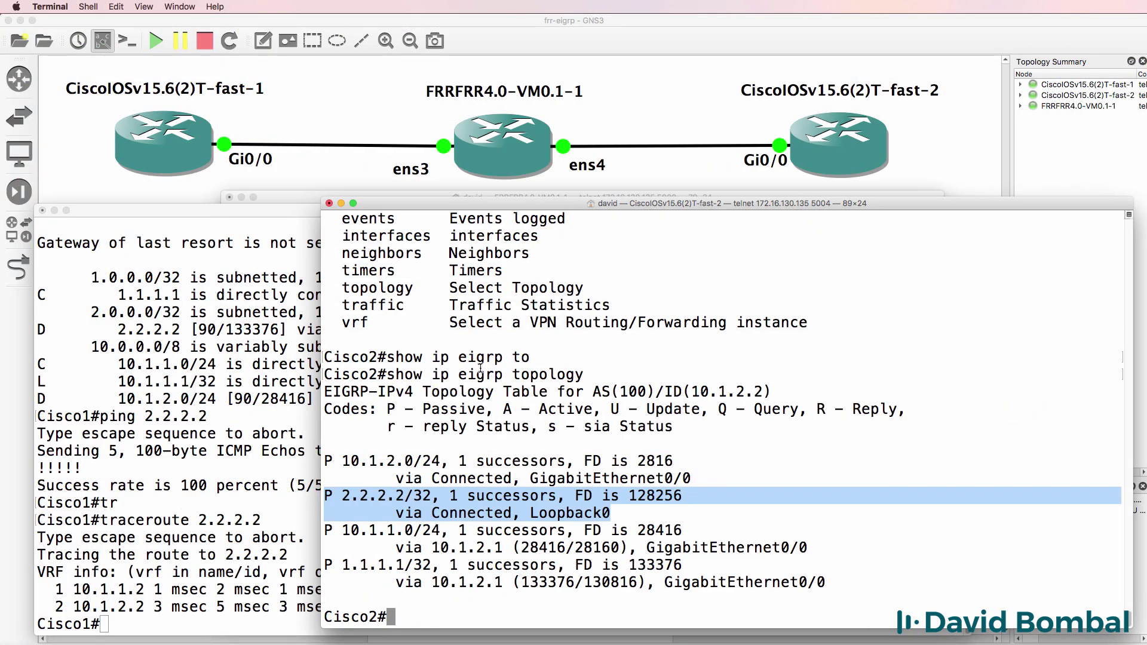
Save the FRR, Cisco1 and Cisco2 configurations with wr.
click(280, 197)
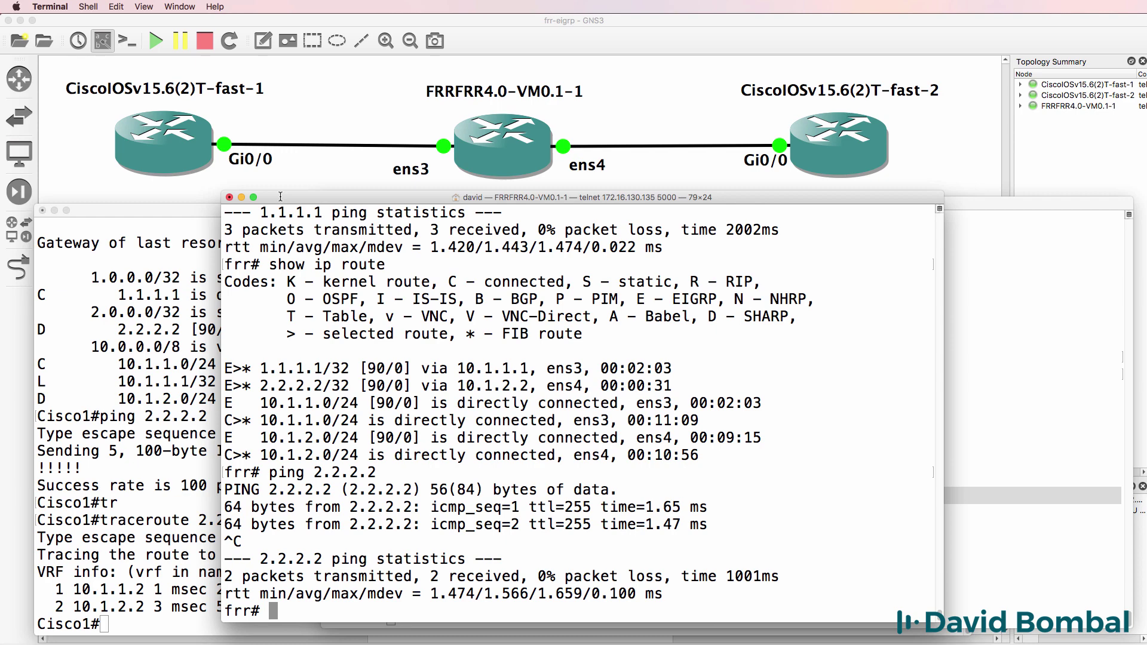
text(wr)
key(Return)
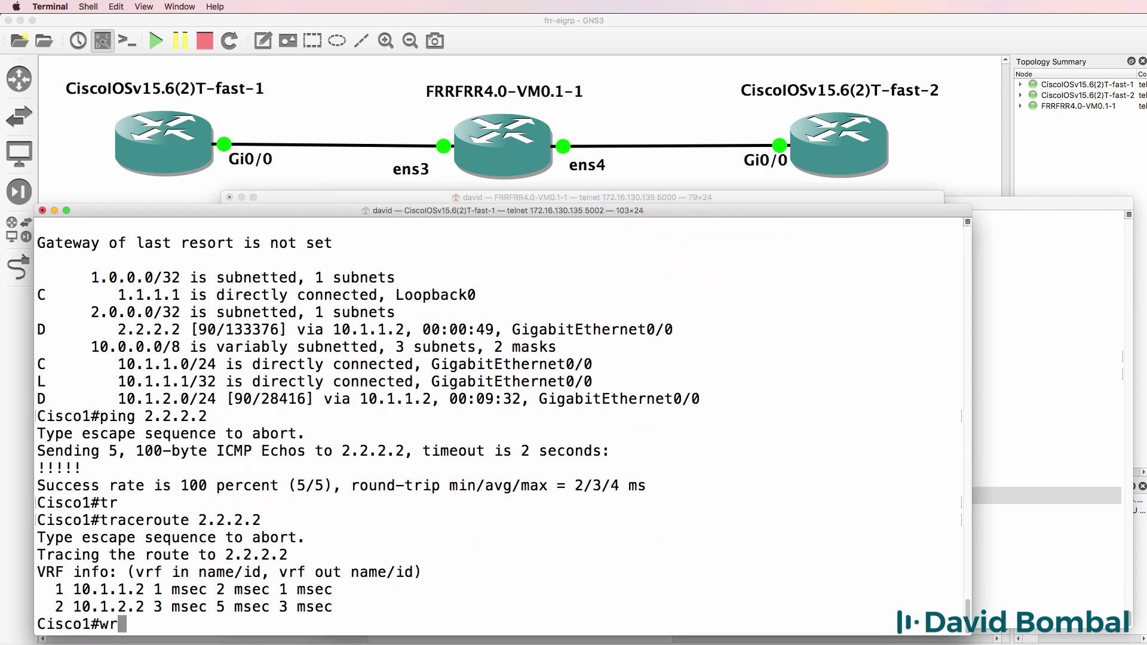
text(wr)
key(Return)
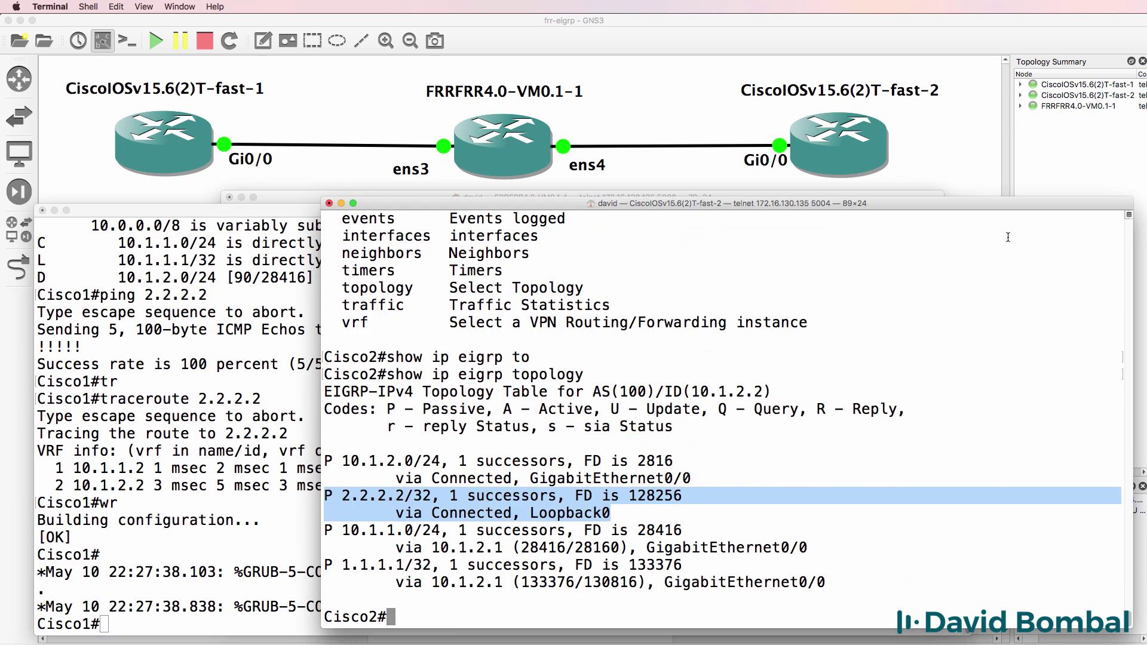
text(wr)
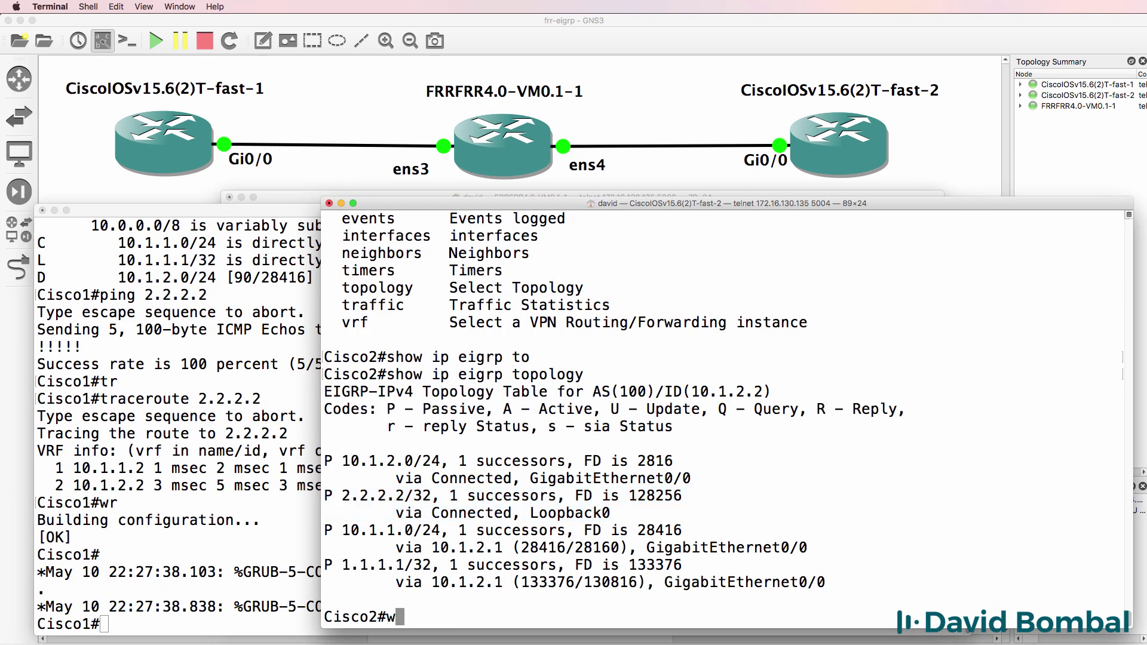
key(Return)
drag(723, 191, 730, 190)
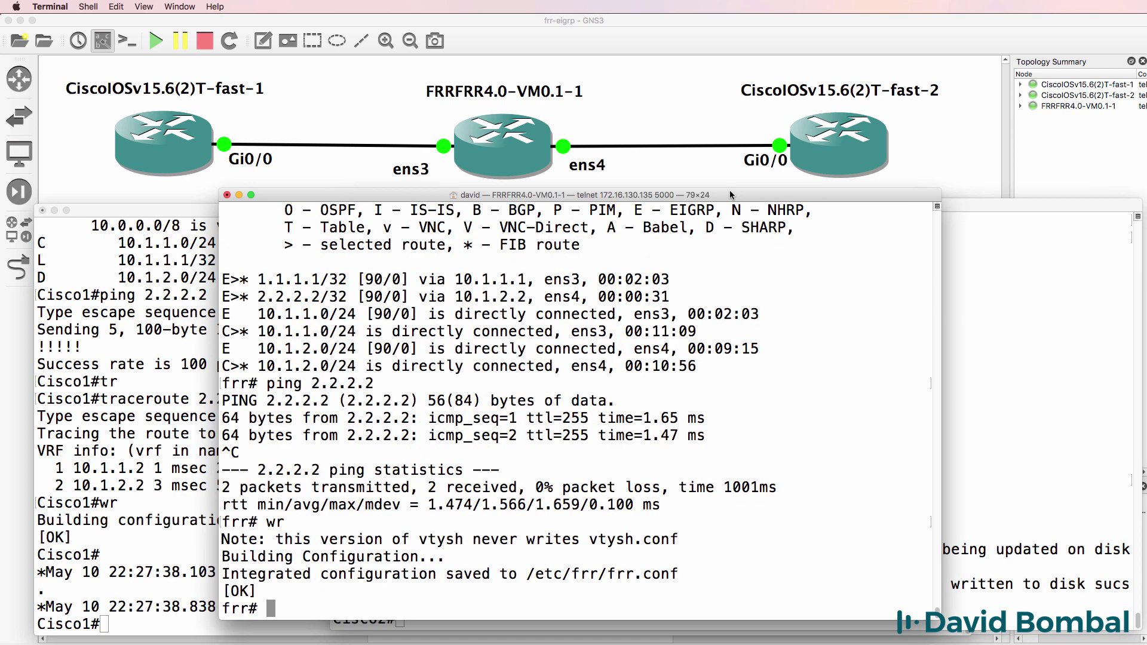